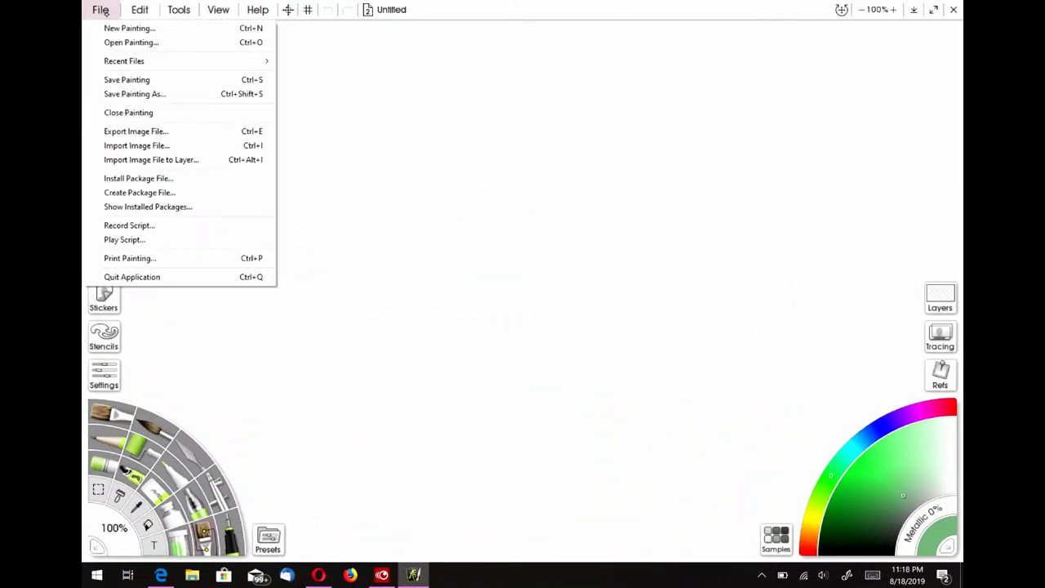
Step: Start a new painting by print size with a width of 5 inches and a height of 7 inches
{"action": "left_click", "coordinate": [129, 27]}
{"action": "left_click", "coordinate": [600, 195]}
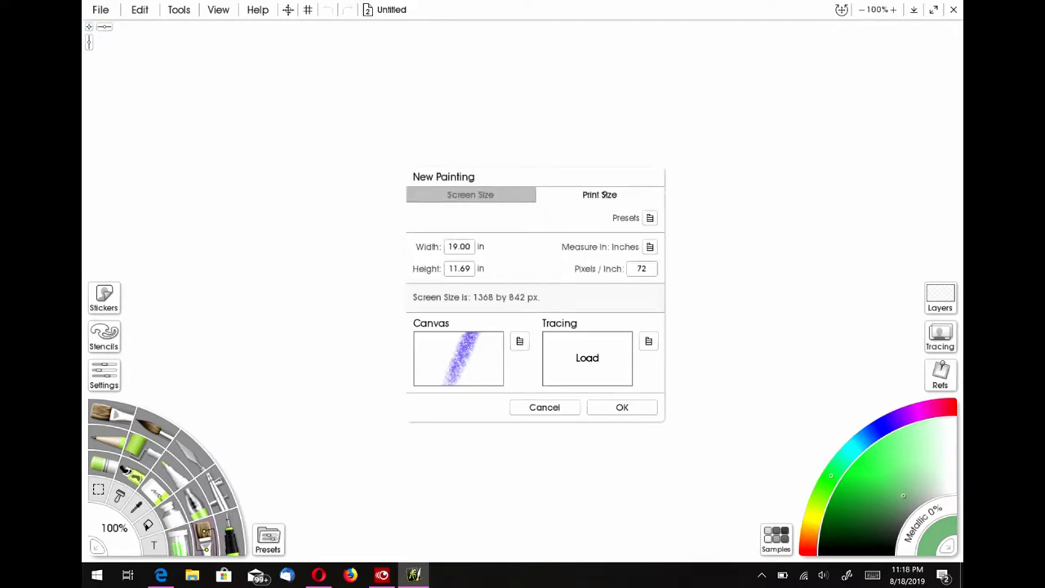
{"action": "left_click", "coordinate": [472, 243]}
{"action": "left_click", "coordinate": [873, 575]}
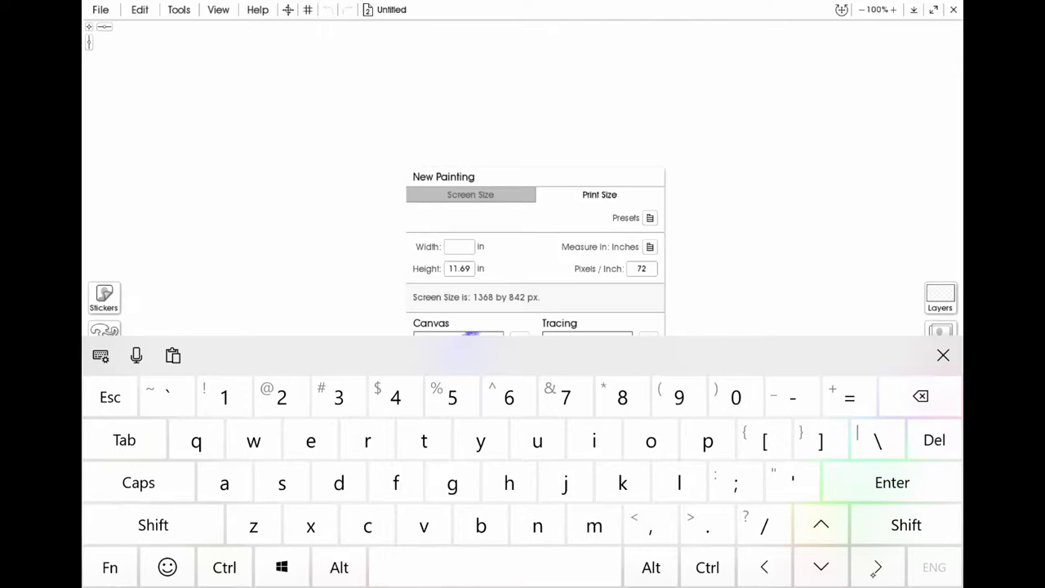
{"action": "type", "text": "8"}
{"action": "key", "text": "BackSpace"}
{"action": "type", "text": "5"}
{"action": "key", "text": "Tab"}
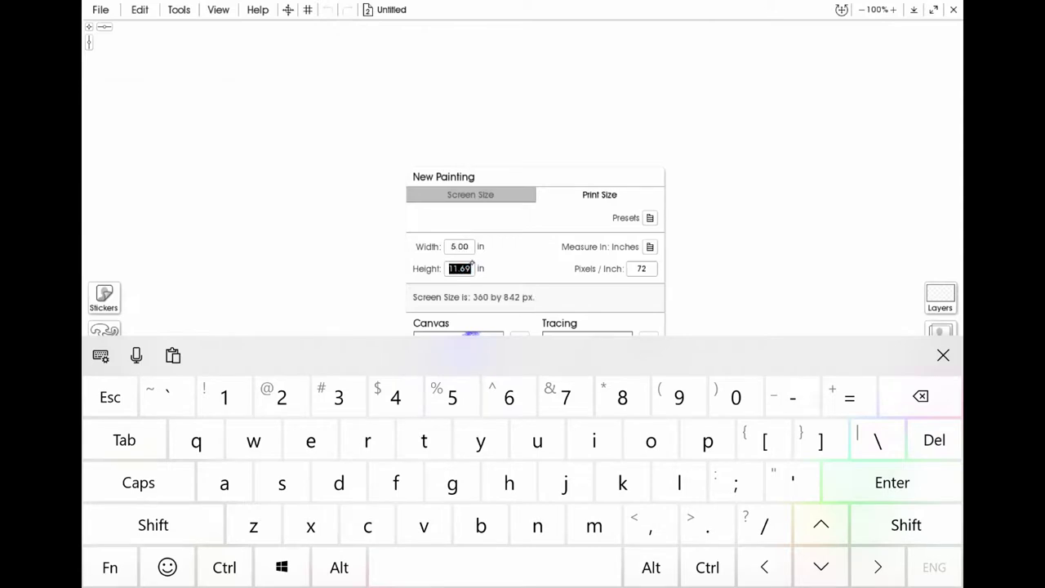
{"action": "type", "text": "7"}
{"action": "left_click", "coordinate": [892, 482]}
{"action": "left_click", "coordinate": [943, 355]}
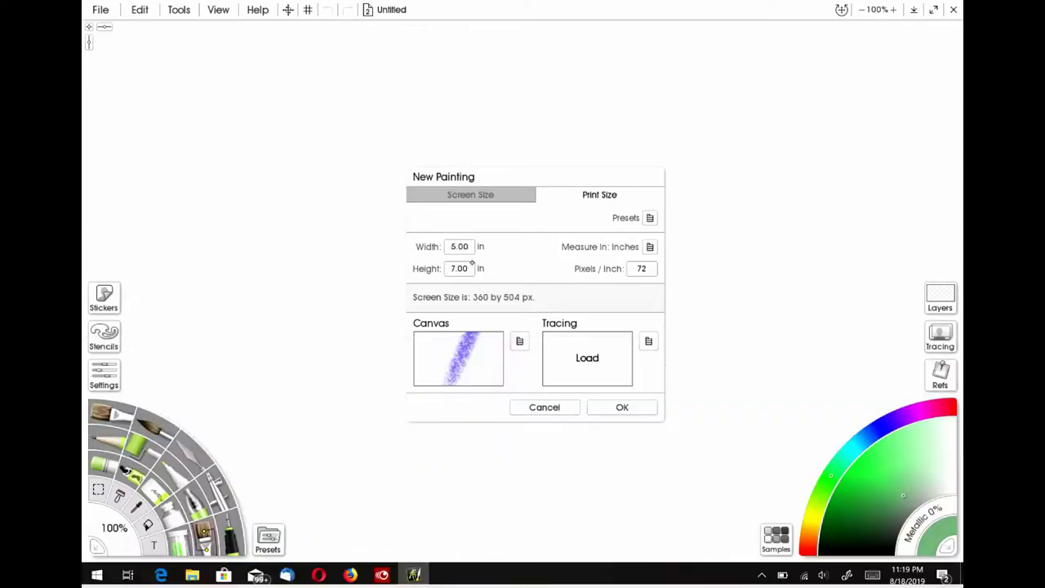
Step: Try the Sandy Paper canvas texture, and choose WaterColor Paper for the new painting instead
{"action": "left_click", "coordinate": [519, 340]}
{"action": "mouse_move", "coordinate": [571, 357]}
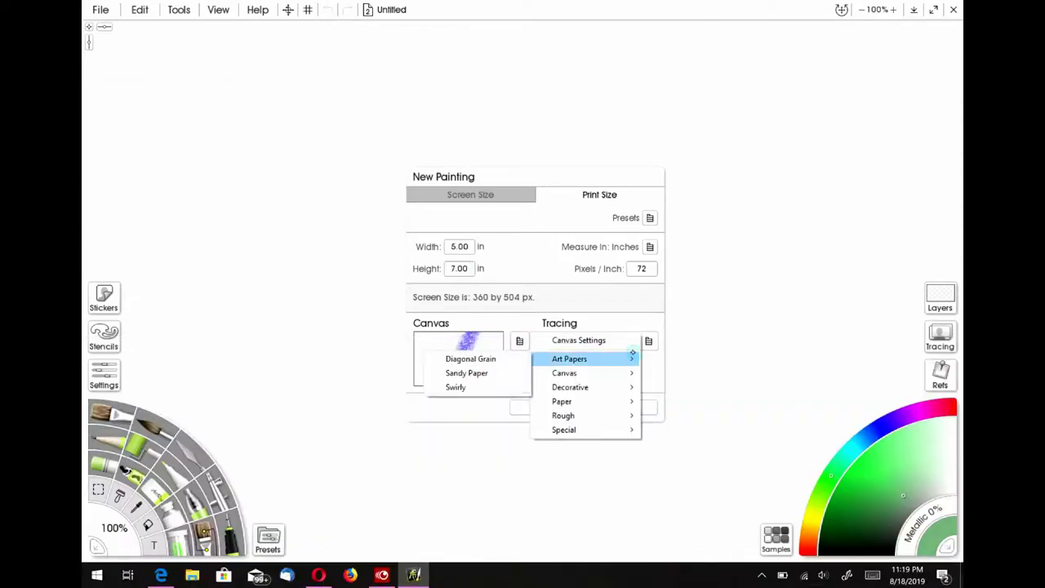
{"action": "left_click", "coordinate": [490, 372]}
{"action": "left_click", "coordinate": [519, 340]}
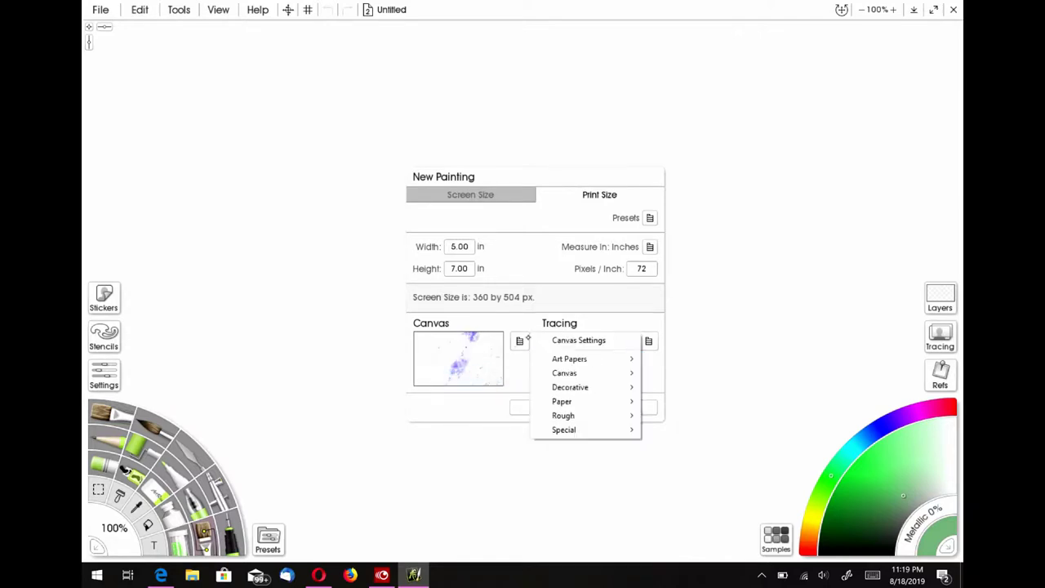
{"action": "mouse_move", "coordinate": [631, 401]}
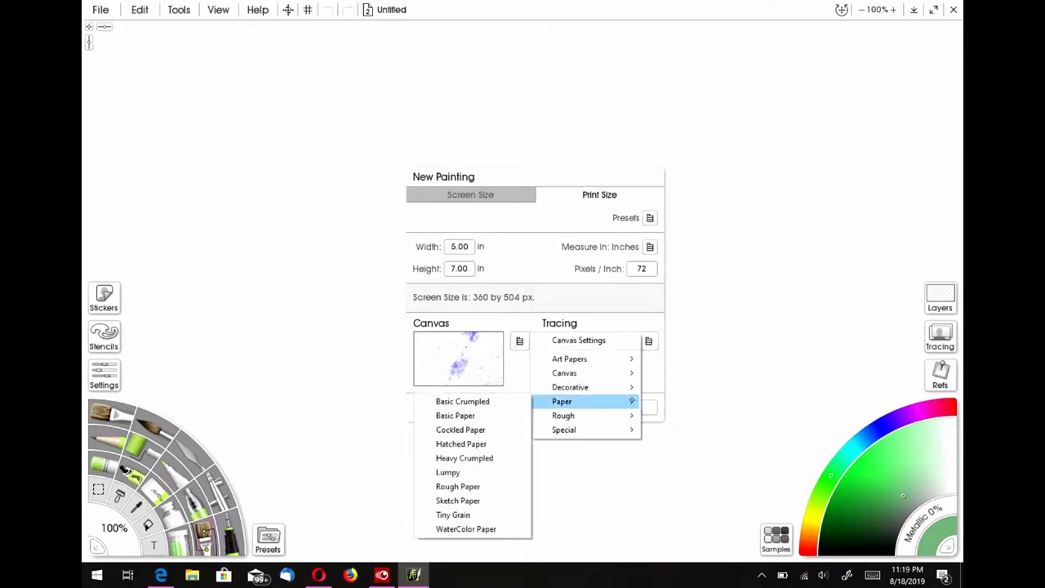
{"action": "left_click", "coordinate": [493, 531]}
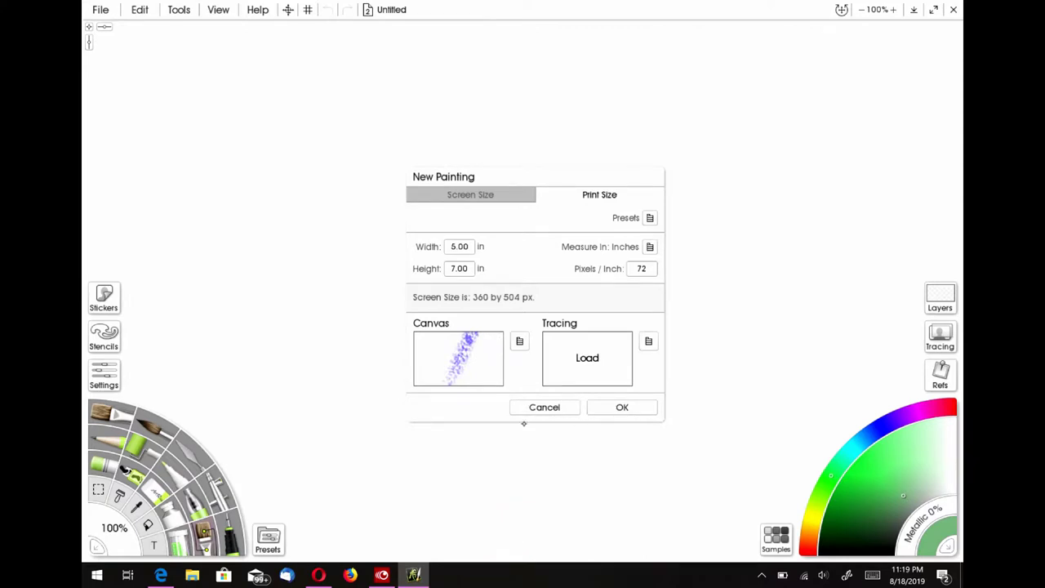
Step: Create the painting at 150 pixels per inch and rotate it 90° clockwise
{"action": "left_click", "coordinate": [650, 269]}
{"action": "type", "text": "150"}
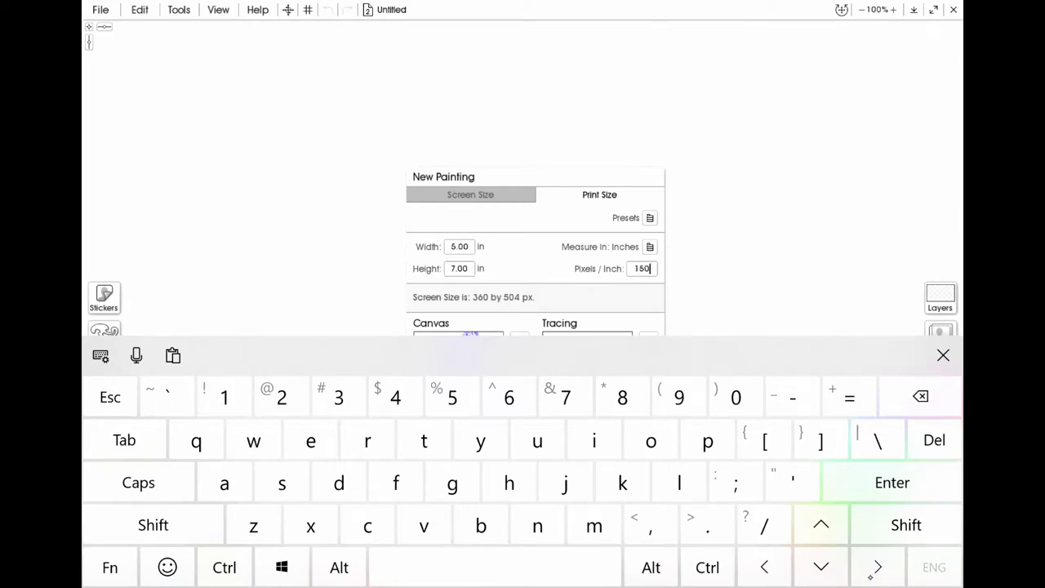
{"action": "left_click", "coordinate": [943, 355]}
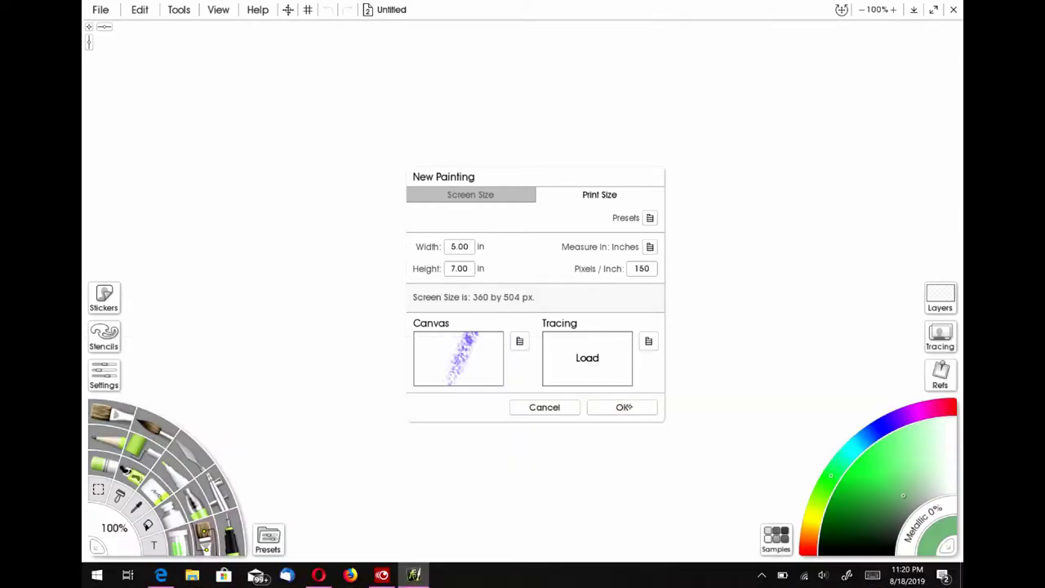
{"action": "left_click", "coordinate": [625, 406]}
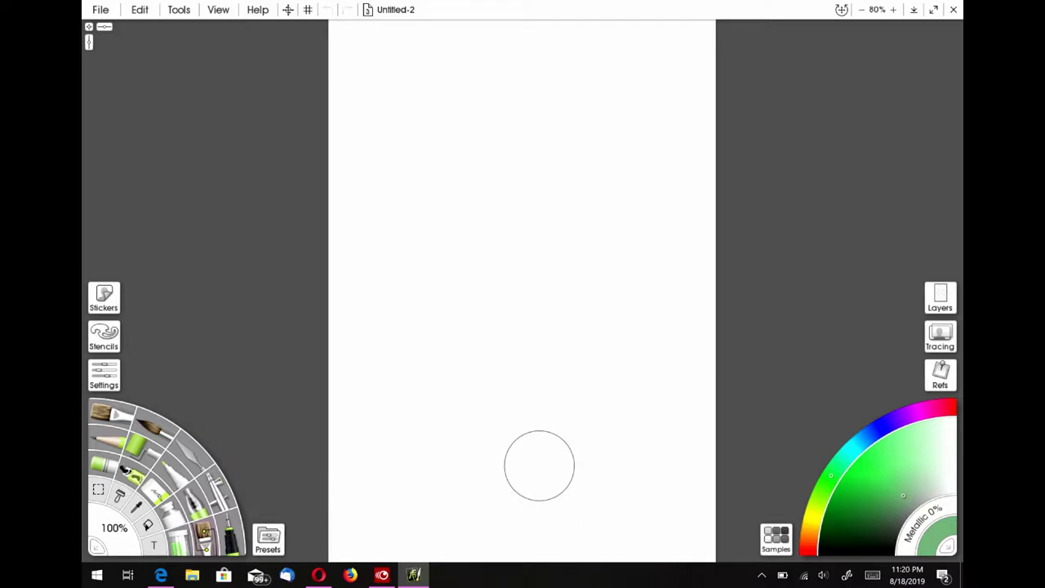
{"action": "left_click", "coordinate": [140, 10]}
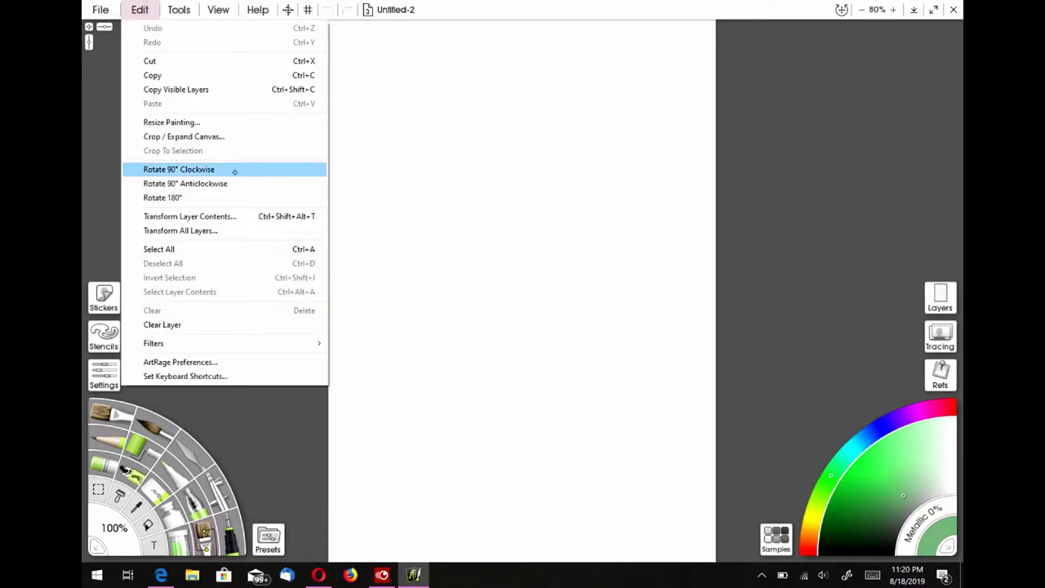
{"action": "left_click", "coordinate": [234, 170]}
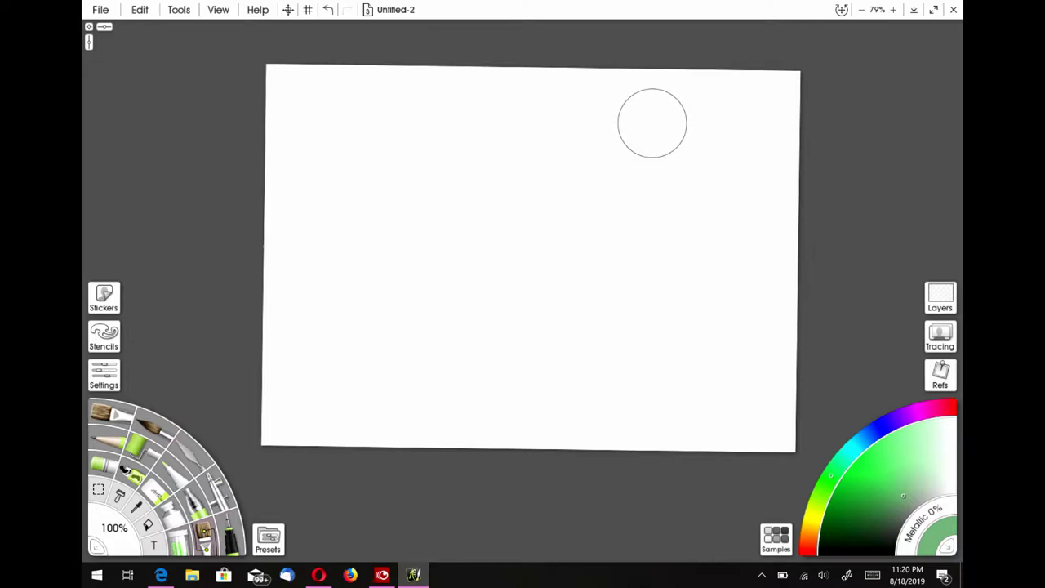
Step: Load the blue-tit-2910365 photo from the Pictures folder as a reference image
{"action": "left_click", "coordinate": [939, 372]}
{"action": "left_click", "coordinate": [865, 517]}
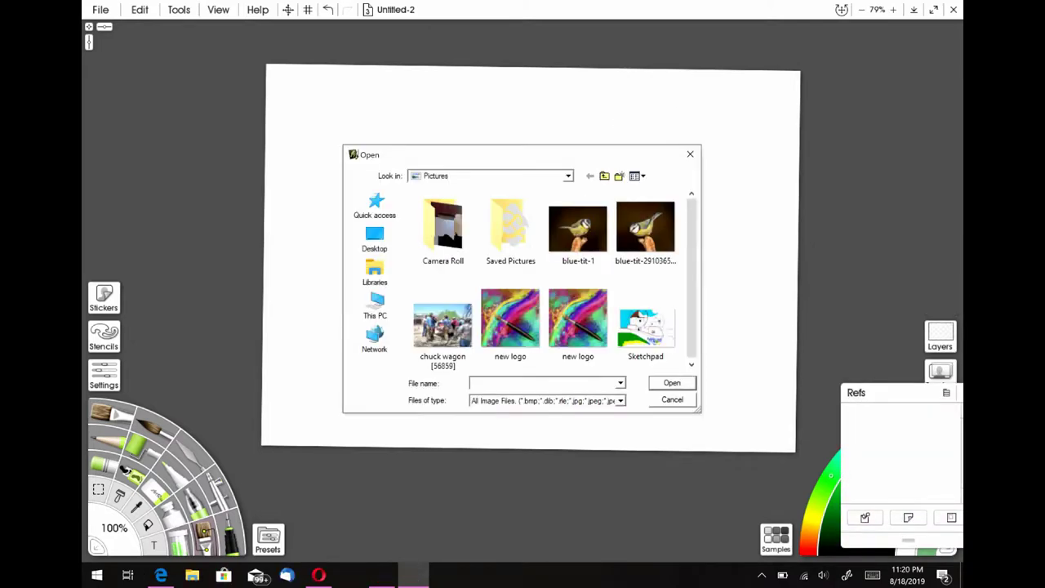
{"action": "left_click", "coordinate": [645, 227]}
{"action": "left_click", "coordinate": [672, 383]}
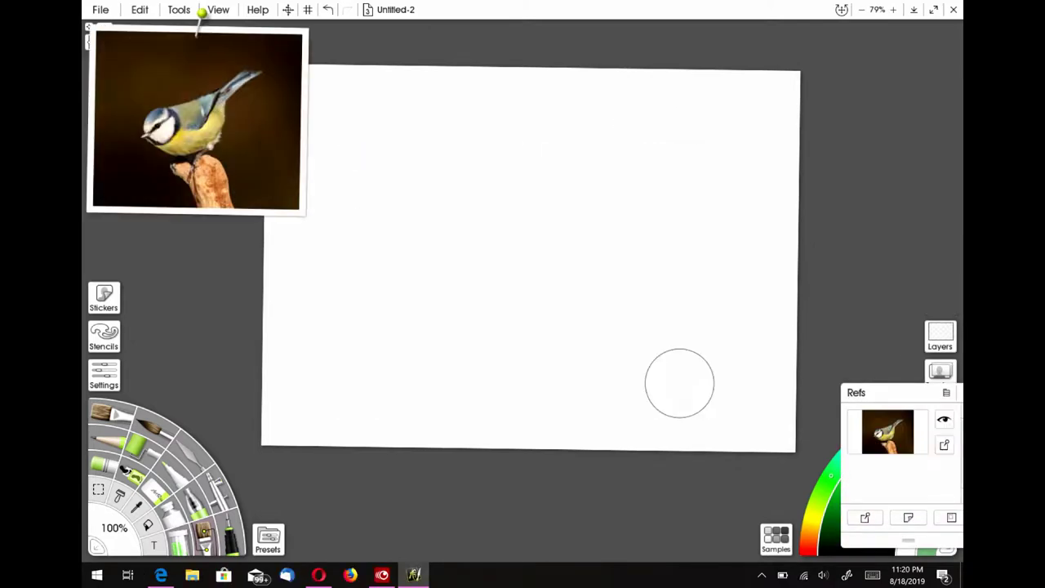
Step: Choose the Pencil with the Soft Tip preset and move the references panel clear of the colour picker
{"action": "left_click", "coordinate": [112, 437]}
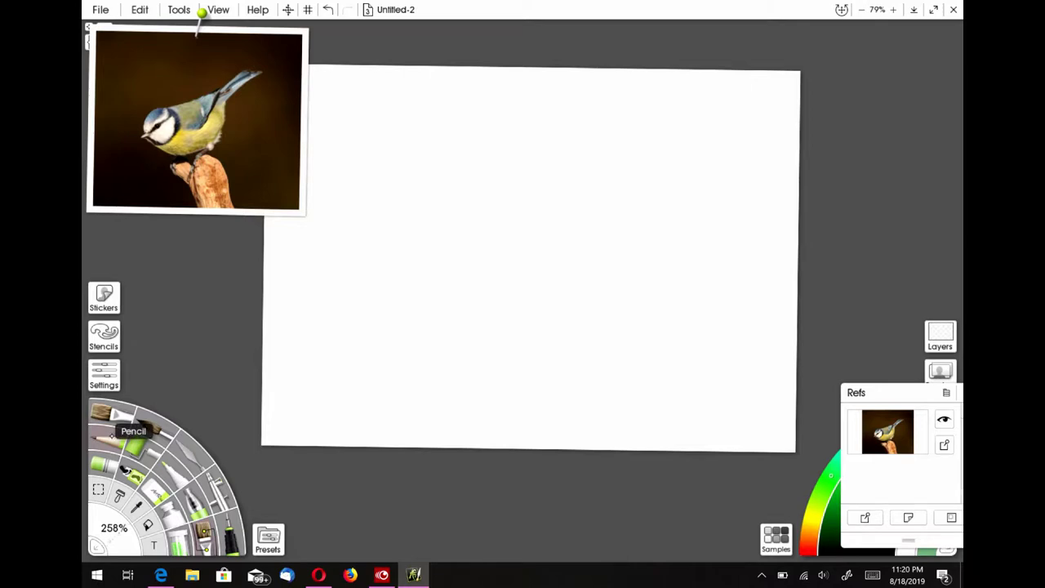
{"action": "left_click", "coordinate": [273, 536]}
{"action": "left_click_drag", "start_coordinate": [673, 278], "coordinate": [678, 338]}
{"action": "left_click", "coordinate": [586, 340]}
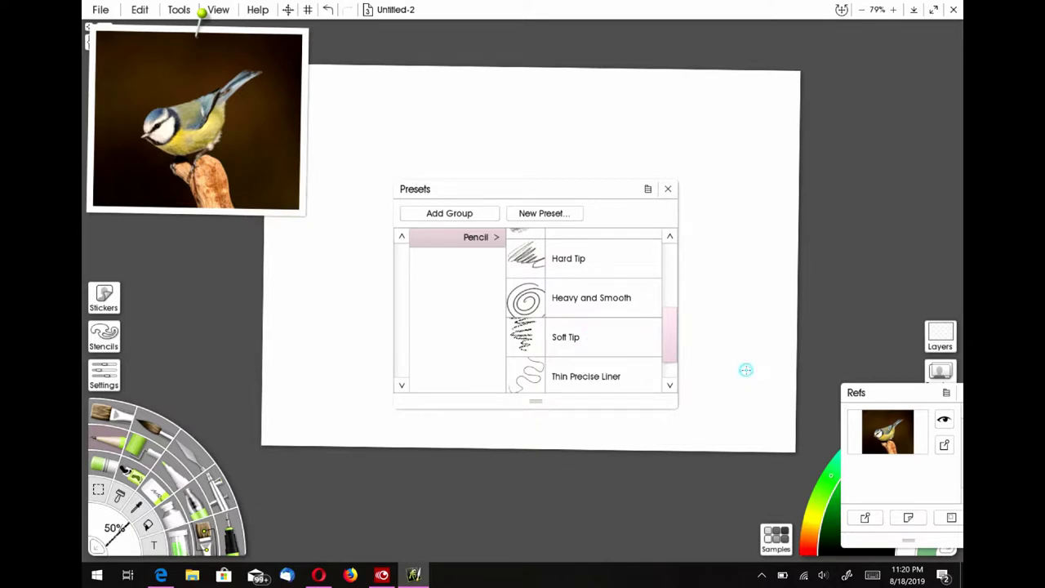
{"action": "left_click_drag", "start_coordinate": [912, 390], "coordinate": [900, 137]}
{"action": "left_click", "coordinate": [668, 189]}
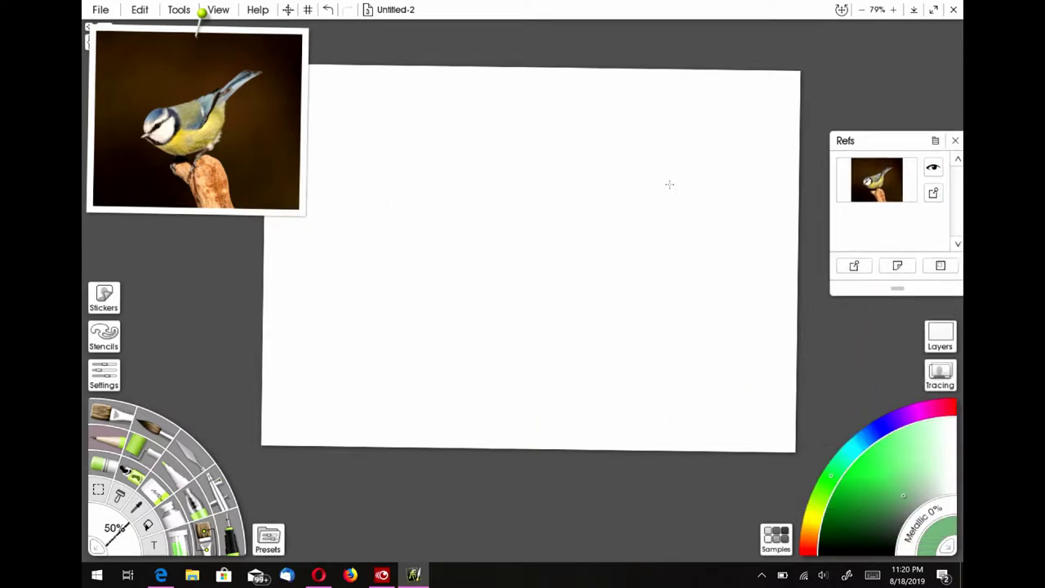
Step: Sketch the outline of the bird's head, body and tail on the canvas in a very dark blue-grey
{"action": "left_click", "coordinate": [876, 430]}
{"action": "left_click_drag", "start_coordinate": [903, 495], "coordinate": [897, 532]}
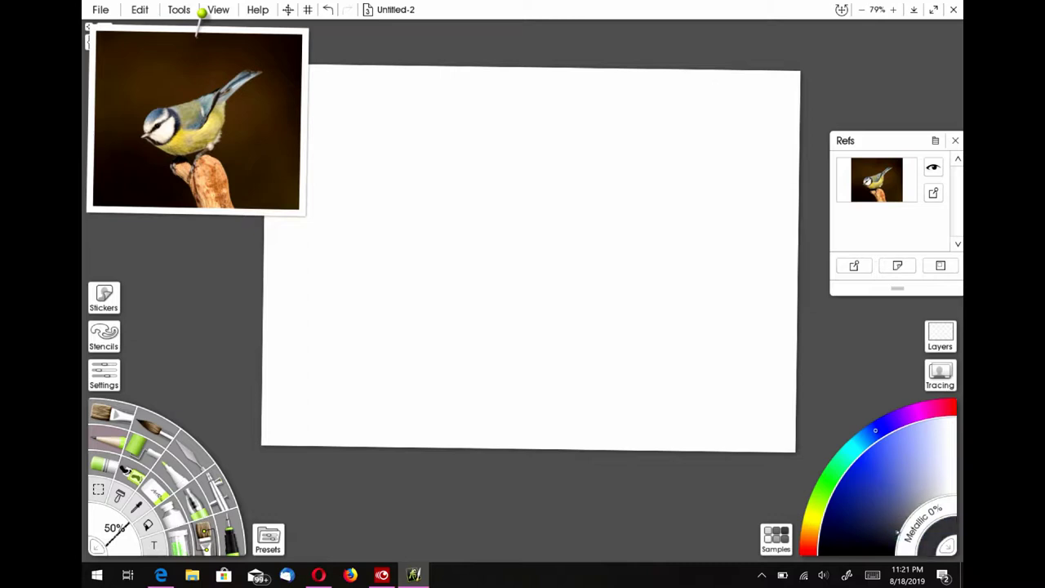
{"action": "left_click_drag", "start_coordinate": [491, 206], "coordinate": [503, 200]}
{"action": "mouse_move", "coordinate": [450, 261]}
{"action": "left_mouse_down"}
{"action": "mouse_move", "coordinate": [433, 298]}
{"action": "mouse_move", "coordinate": [455, 261]}
{"action": "mouse_move", "coordinate": [472, 258]}
{"action": "left_mouse_up"}
{"action": "mouse_move", "coordinate": [431, 315]}
{"action": "left_mouse_down"}
{"action": "mouse_move", "coordinate": [479, 339]}
{"action": "mouse_move", "coordinate": [525, 318]}
{"action": "mouse_move", "coordinate": [527, 331]}
{"action": "mouse_move", "coordinate": [588, 263]}
{"action": "left_mouse_up"}
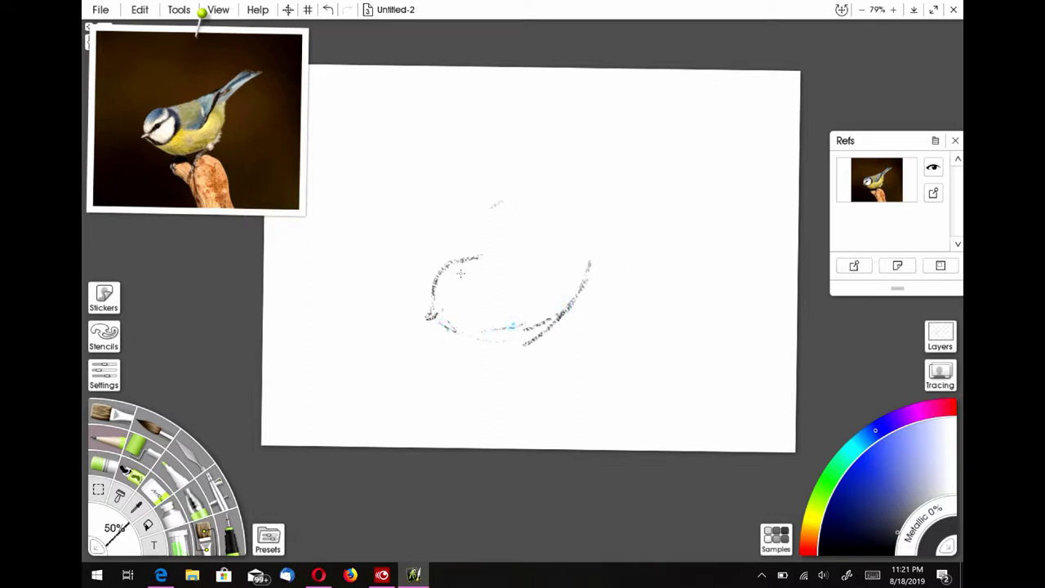
{"action": "mouse_move", "coordinate": [435, 282]}
{"action": "left_mouse_down"}
{"action": "mouse_move", "coordinate": [552, 236]}
{"action": "mouse_move", "coordinate": [516, 253]}
{"action": "mouse_move", "coordinate": [584, 237]}
{"action": "mouse_move", "coordinate": [565, 237]}
{"action": "mouse_move", "coordinate": [646, 170]}
{"action": "mouse_move", "coordinate": [627, 185]}
{"action": "mouse_move", "coordinate": [658, 163]}
{"action": "mouse_move", "coordinate": [691, 167]}
{"action": "mouse_move", "coordinate": [582, 273]}
{"action": "left_mouse_up"}
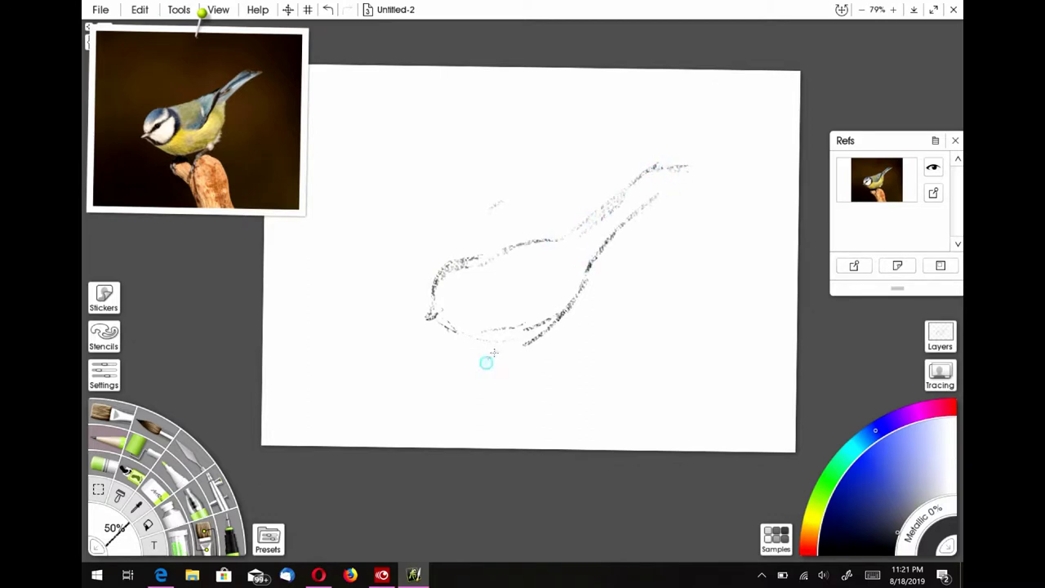
Step: Sketch the bird's legs and feet and the broken branch it perches on, down to the canvas edge
{"action": "mouse_move", "coordinate": [493, 363]}
{"action": "left_mouse_down"}
{"action": "mouse_move", "coordinate": [480, 378]}
{"action": "mouse_move", "coordinate": [518, 368]}
{"action": "mouse_move", "coordinate": [462, 381]}
{"action": "left_mouse_up"}
{"action": "mouse_move", "coordinate": [513, 369]}
{"action": "left_mouse_down"}
{"action": "mouse_move", "coordinate": [553, 364]}
{"action": "mouse_move", "coordinate": [548, 335]}
{"action": "mouse_move", "coordinate": [520, 390]}
{"action": "mouse_move", "coordinate": [538, 387]}
{"action": "mouse_move", "coordinate": [540, 368]}
{"action": "mouse_move", "coordinate": [574, 349]}
{"action": "mouse_move", "coordinate": [576, 409]}
{"action": "mouse_move", "coordinate": [593, 411]}
{"action": "mouse_move", "coordinate": [601, 448]}
{"action": "left_mouse_up"}
{"action": "left_click_drag", "start_coordinate": [482, 392], "coordinate": [506, 447]}
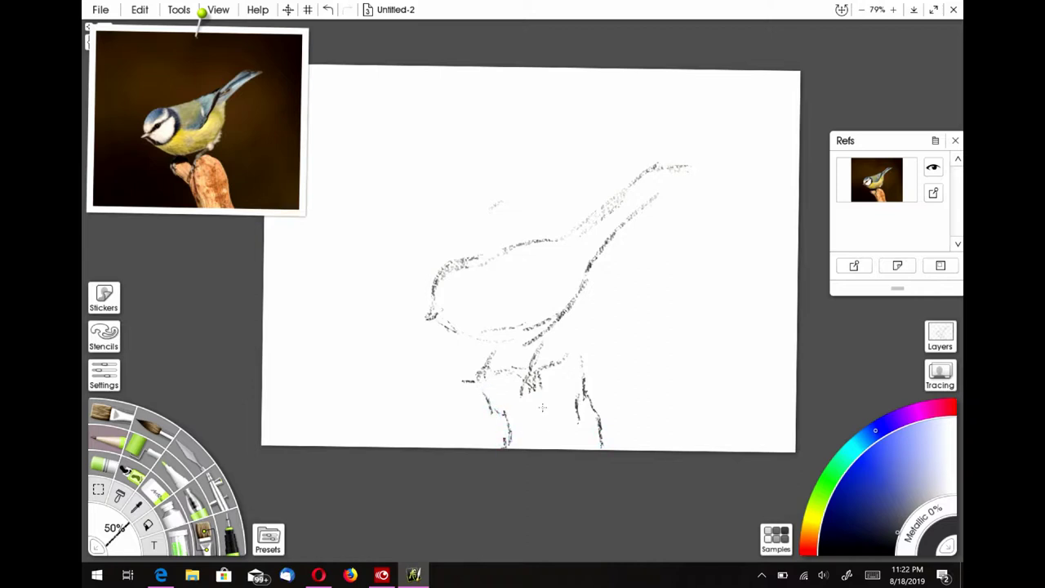
{"action": "left_click_drag", "start_coordinate": [539, 398], "coordinate": [544, 445]}
{"action": "mouse_move", "coordinate": [552, 359]}
{"action": "left_mouse_down"}
{"action": "mouse_move", "coordinate": [562, 346]}
{"action": "mouse_move", "coordinate": [596, 412]}
{"action": "left_mouse_up"}
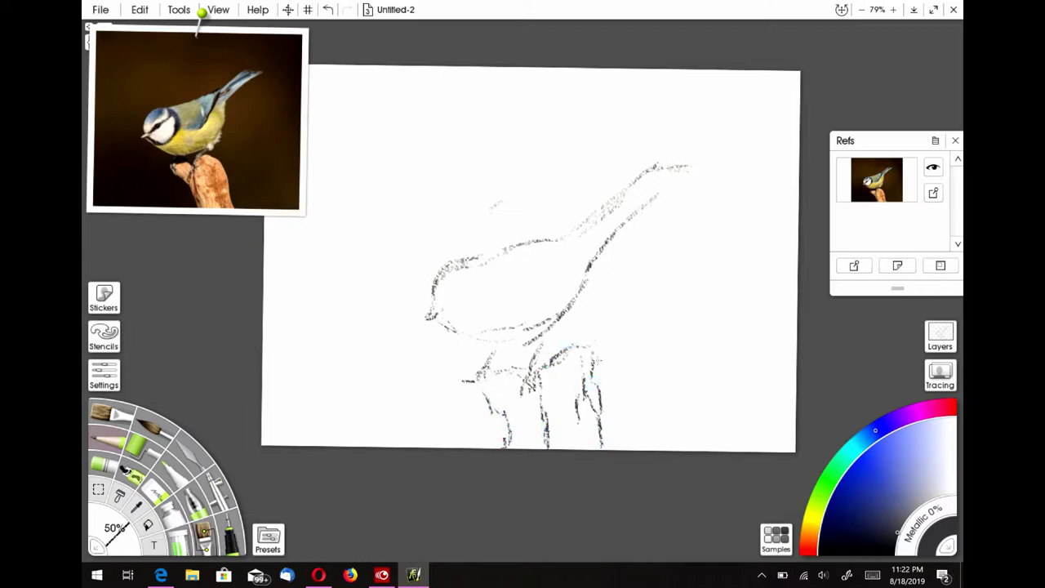
{"action": "left_click_drag", "start_coordinate": [581, 343], "coordinate": [609, 447]}
Step: Strengthen the bird's back, tail and belly outlines and add its eye and beak
{"action": "mouse_move", "coordinate": [464, 255]}
{"action": "left_mouse_down"}
{"action": "mouse_move", "coordinate": [438, 266]}
{"action": "mouse_move", "coordinate": [575, 226]}
{"action": "mouse_move", "coordinate": [556, 233]}
{"action": "mouse_move", "coordinate": [663, 164]}
{"action": "left_mouse_up"}
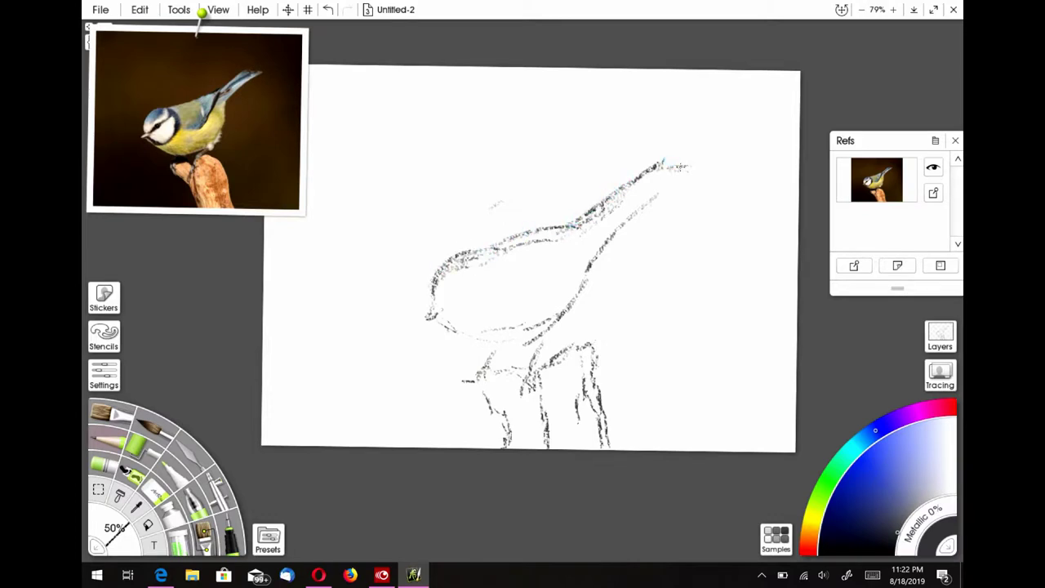
{"action": "mouse_move", "coordinate": [598, 206]}
{"action": "left_mouse_down"}
{"action": "mouse_move", "coordinate": [668, 165]}
{"action": "mouse_move", "coordinate": [536, 333]}
{"action": "mouse_move", "coordinate": [479, 332]}
{"action": "left_mouse_up"}
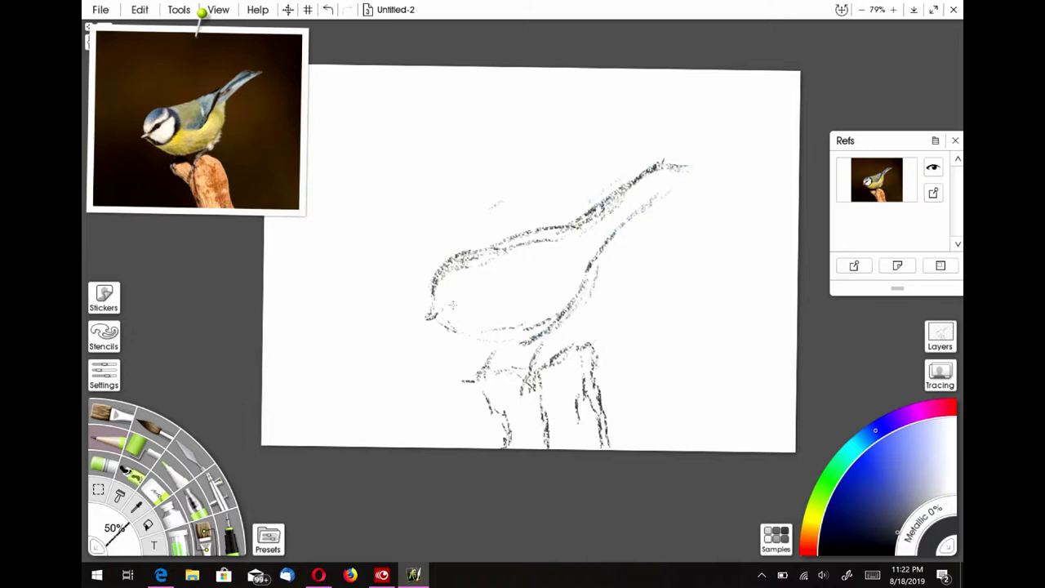
{"action": "left_click_drag", "start_coordinate": [433, 317], "coordinate": [509, 342]}
{"action": "left_click_drag", "start_coordinate": [462, 295], "coordinate": [440, 318]}
{"action": "scroll", "coordinate": [535, 408], "scroll_direction": "down", "scroll_amount": 2}
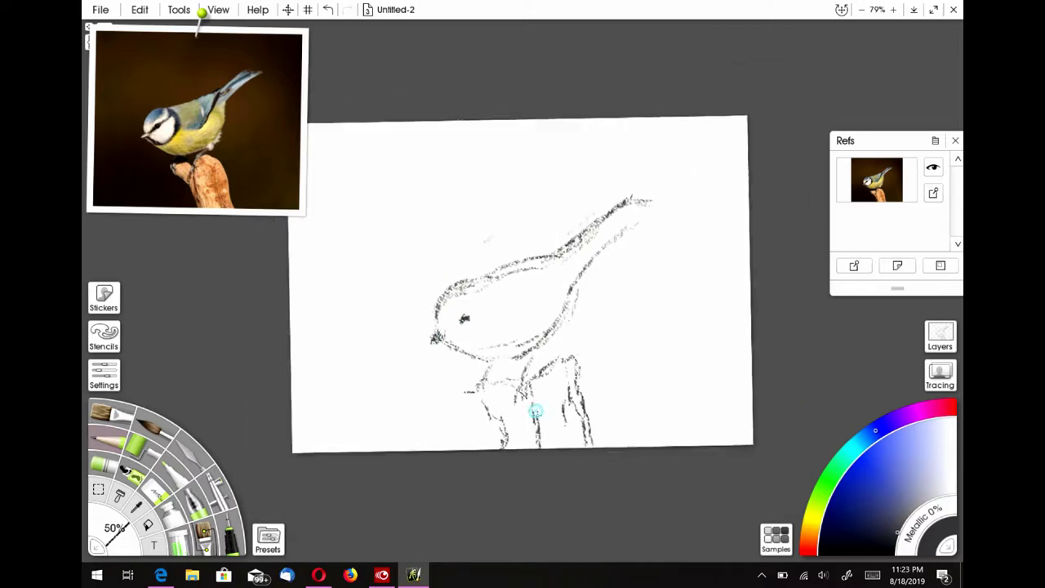
{"action": "scroll", "coordinate": [636, 146], "scroll_direction": "down", "scroll_amount": 1}
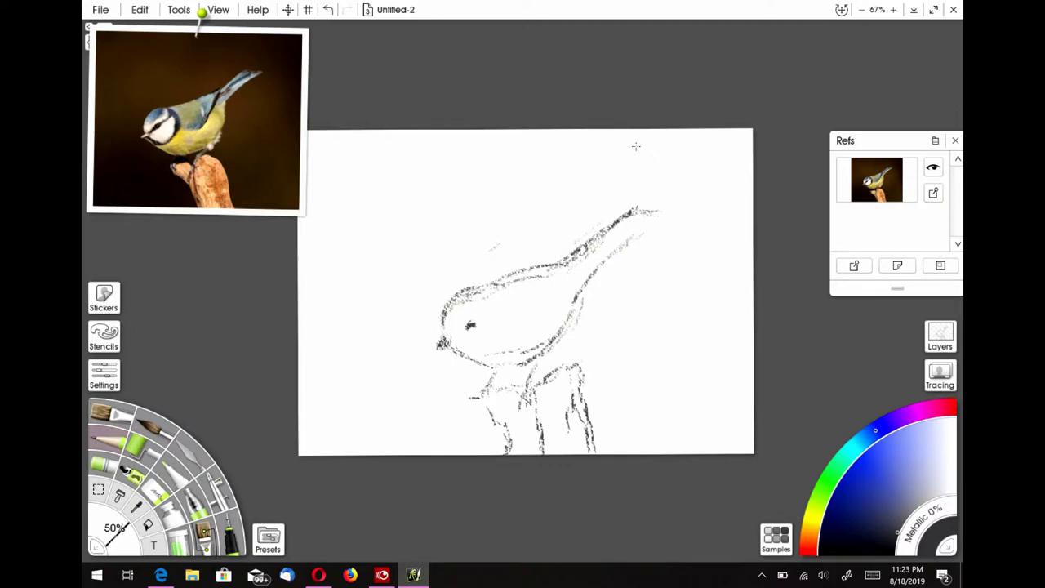
Step: Save the painting in the Documents folder as an ArtRage Painting named bird1
{"action": "left_click", "coordinate": [100, 9]}
{"action": "left_click", "coordinate": [139, 79]}
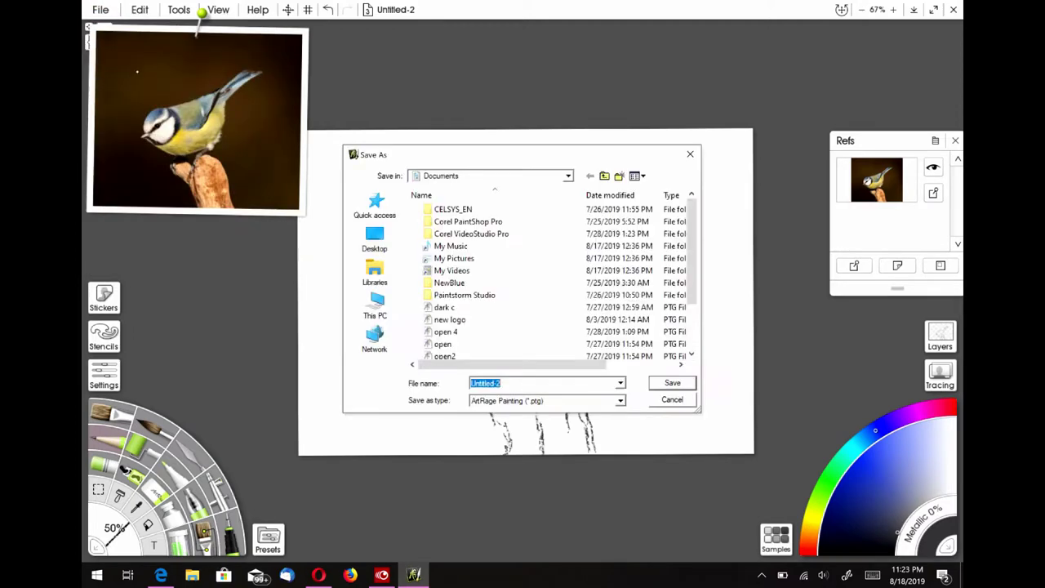
{"action": "left_click", "coordinate": [873, 575]}
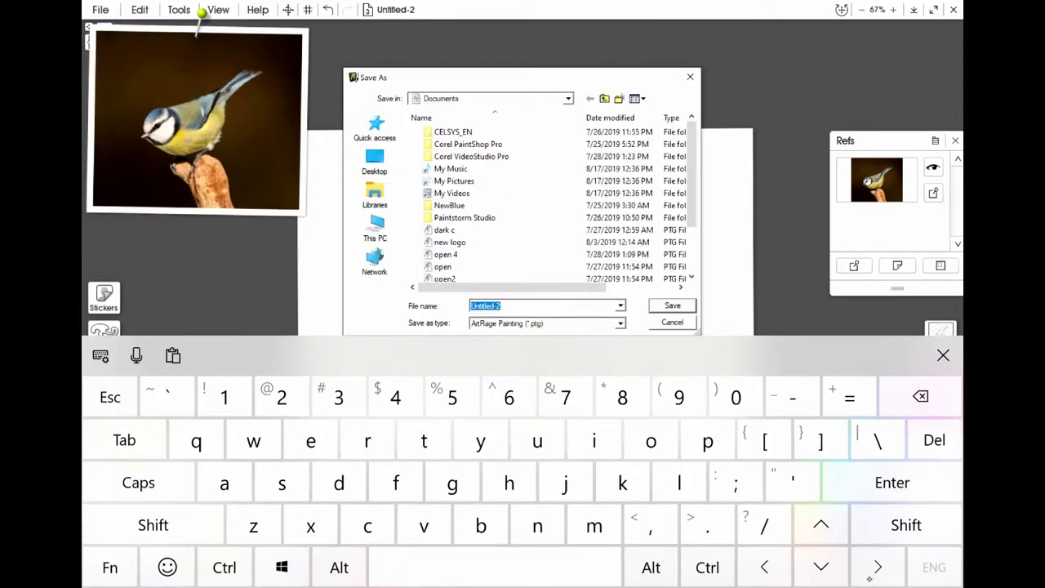
{"action": "type", "text": "t"}
{"action": "key", "text": "BackSpace"}
{"action": "type", "text": "bird1"}
{"action": "left_click", "coordinate": [943, 355]}
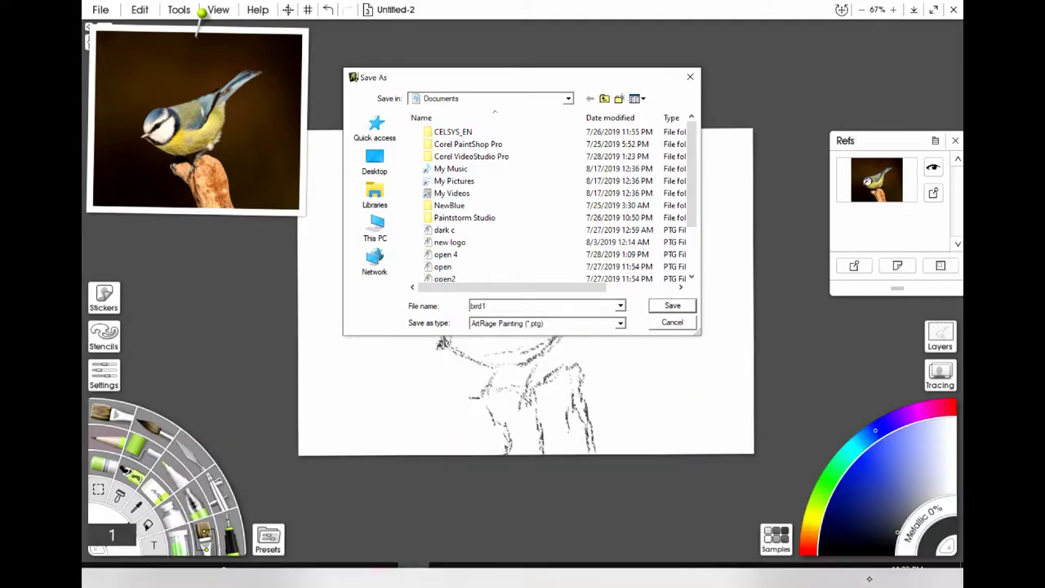
{"action": "left_click", "coordinate": [669, 305]}
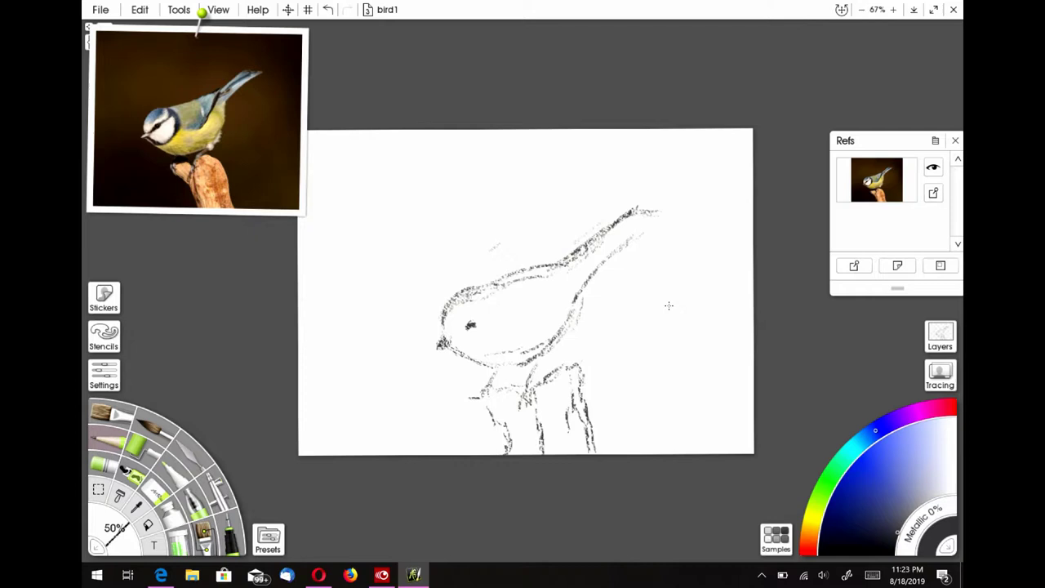
Step: Add a new layer above the pencil sketch and arrange the layers and references panels beside the canvas
{"action": "left_click", "coordinate": [936, 141]}
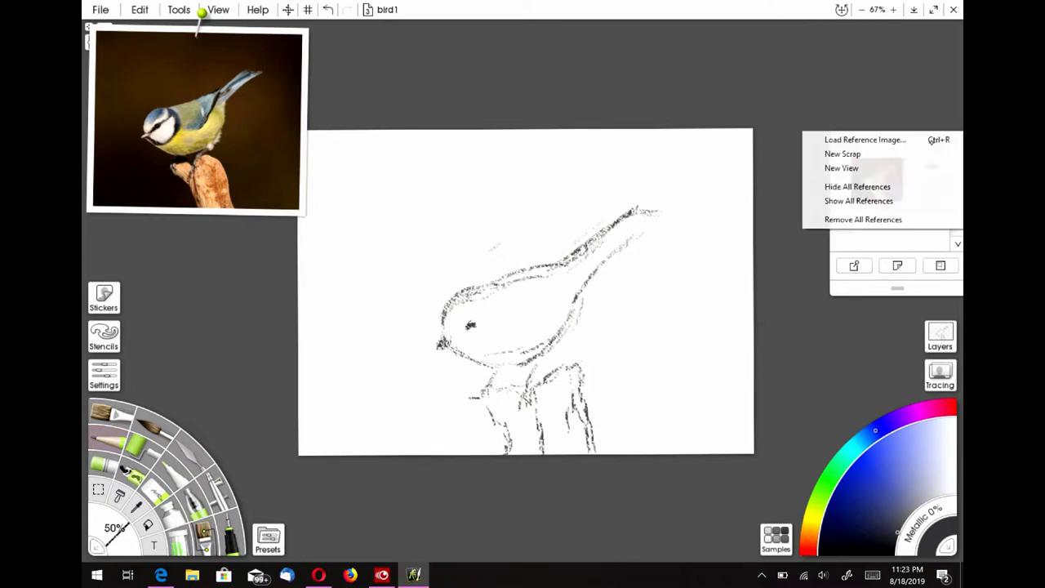
{"action": "left_click", "coordinate": [928, 145]}
{"action": "left_click_drag", "start_coordinate": [908, 145], "coordinate": [873, 210]}
{"action": "left_click", "coordinate": [941, 333]}
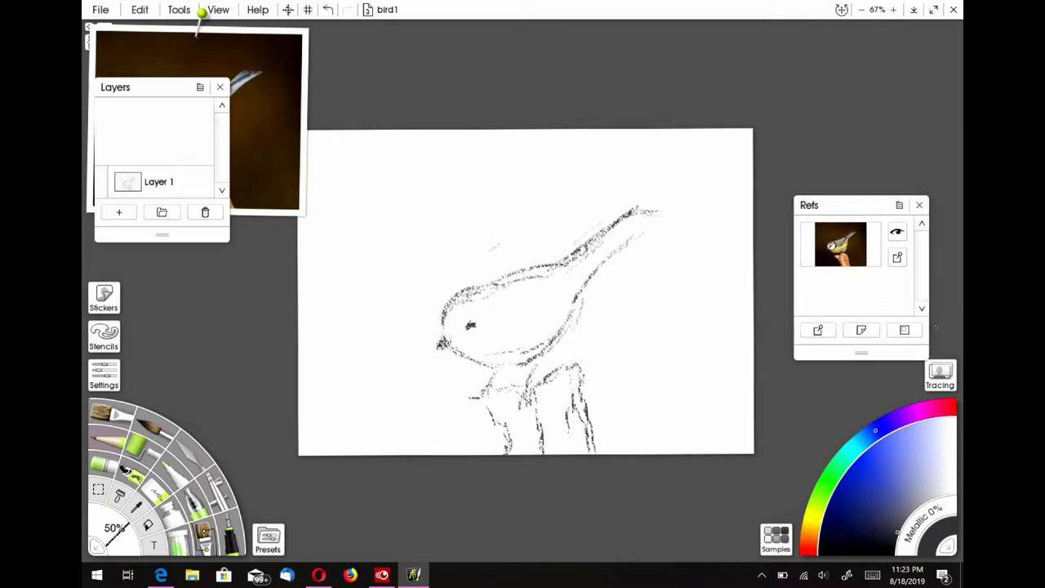
{"action": "left_click_drag", "start_coordinate": [161, 89], "coordinate": [870, 41]}
{"action": "left_click", "coordinate": [828, 166]}
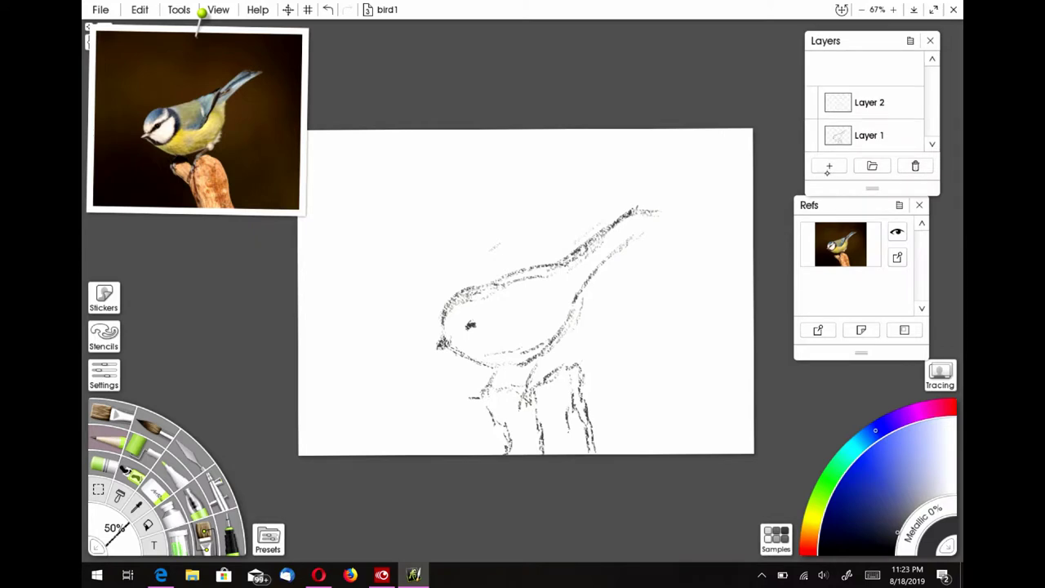
{"action": "left_click_drag", "start_coordinate": [815, 205], "coordinate": [840, 231]}
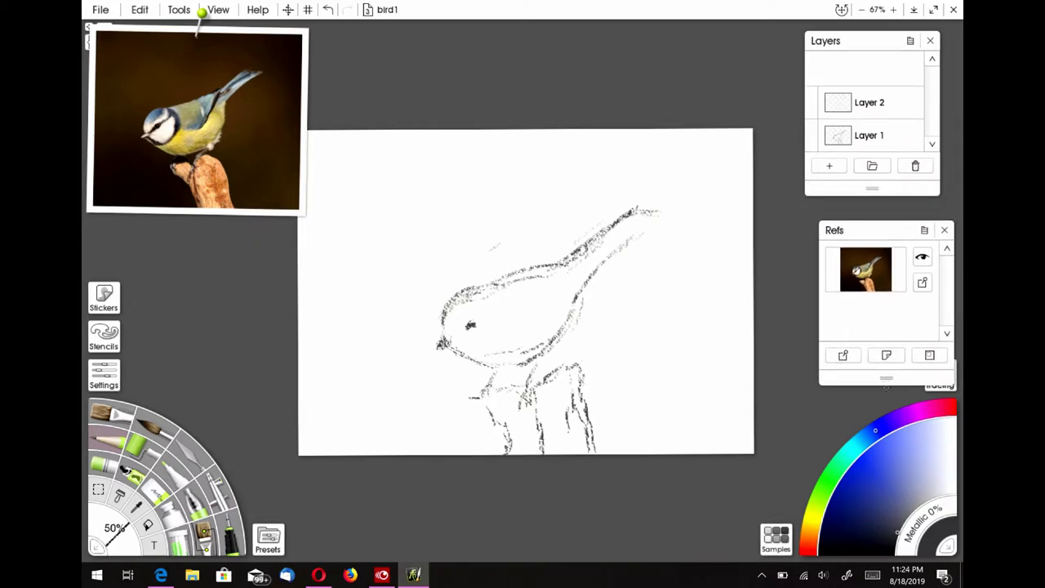
Step: Close the references panel, enlarge the pinned bird photo, and reposition the canvas beside it
{"action": "left_click_drag", "start_coordinate": [885, 387], "coordinate": [886, 348]}
{"action": "mouse_move", "coordinate": [890, 230]}
{"action": "left_mouse_down"}
{"action": "mouse_move", "coordinate": [911, 238]}
{"action": "mouse_move", "coordinate": [877, 237]}
{"action": "left_mouse_up"}
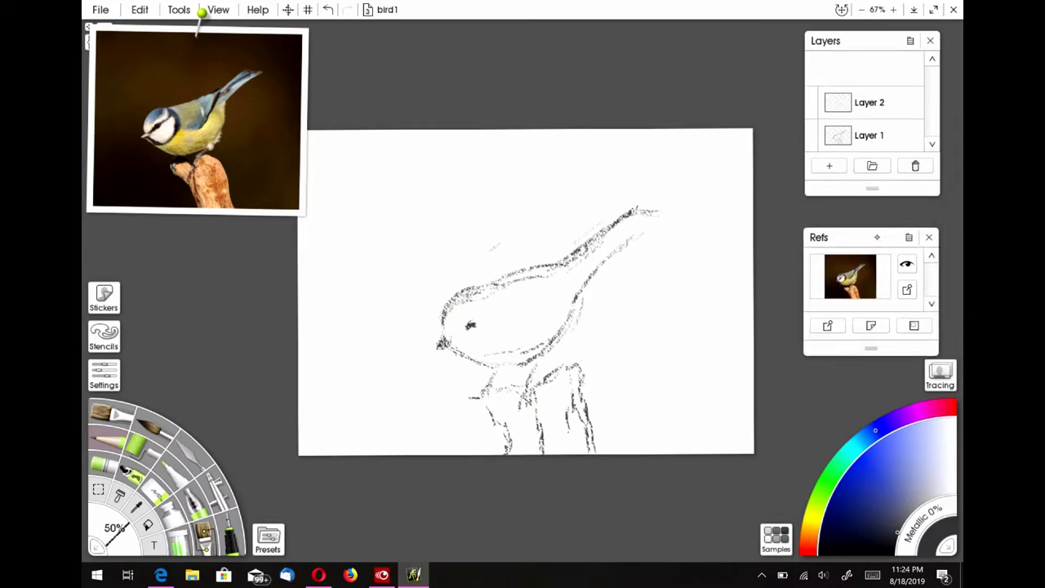
{"action": "left_click", "coordinate": [929, 237]}
{"action": "left_click_drag", "start_coordinate": [278, 192], "coordinate": [354, 258]}
{"action": "left_click_drag", "start_coordinate": [614, 411], "coordinate": [640, 419]}
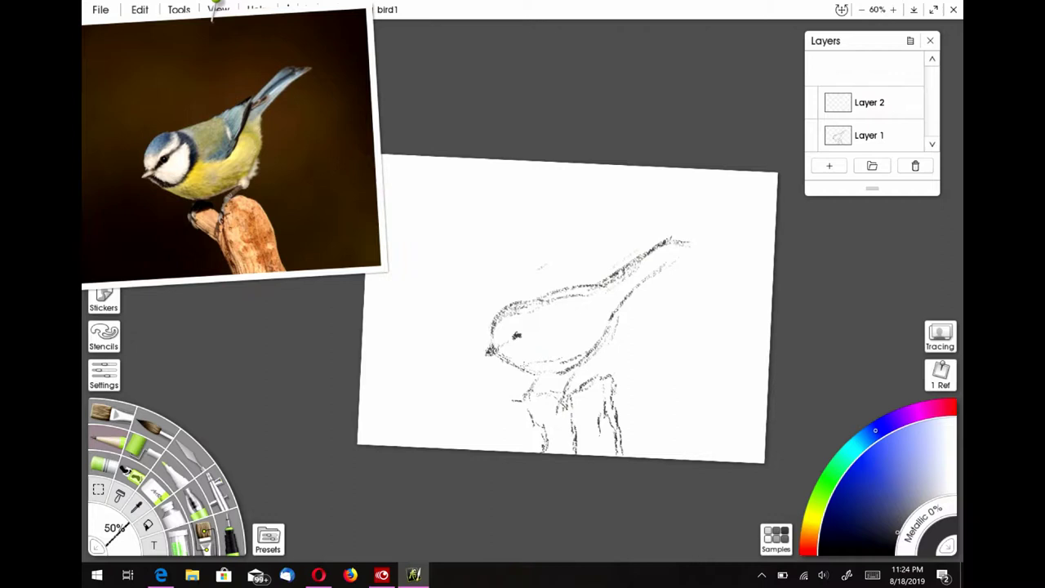
Step: Sketch the bird's folded wing, the feather line along its tail, and darker marks where the leg meets the belly
{"action": "mouse_move", "coordinate": [551, 324]}
{"action": "left_mouse_down"}
{"action": "mouse_move", "coordinate": [598, 303]}
{"action": "mouse_move", "coordinate": [603, 276]}
{"action": "mouse_move", "coordinate": [584, 320]}
{"action": "left_mouse_up"}
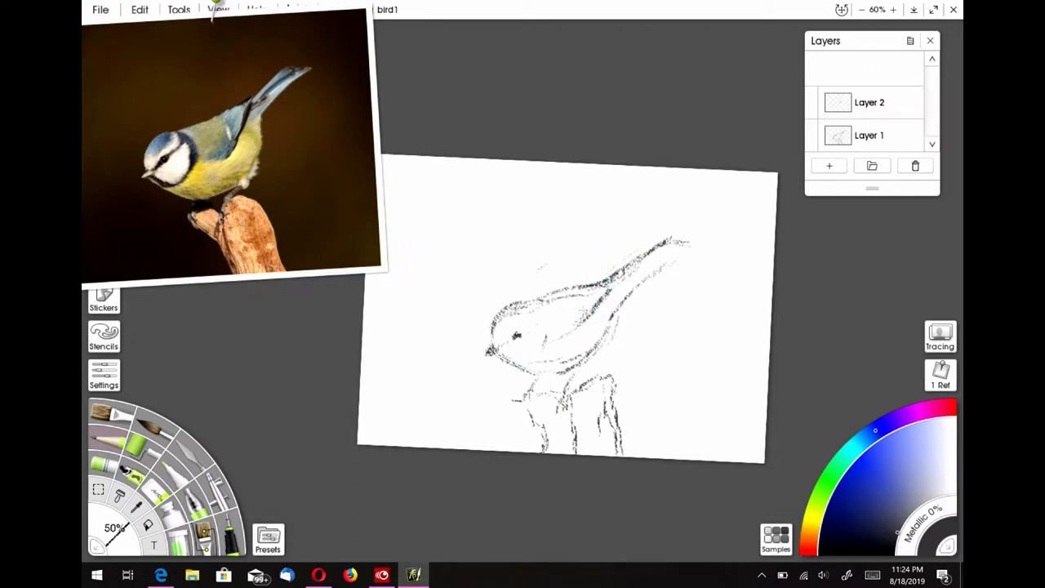
{"action": "left_click_drag", "start_coordinate": [634, 278], "coordinate": [668, 253]}
{"action": "mouse_move", "coordinate": [610, 294]}
{"action": "left_mouse_down"}
{"action": "mouse_move", "coordinate": [570, 336]}
{"action": "mouse_move", "coordinate": [578, 379]}
{"action": "mouse_move", "coordinate": [562, 373]}
{"action": "mouse_move", "coordinate": [583, 356]}
{"action": "mouse_move", "coordinate": [535, 375]}
{"action": "left_mouse_up"}
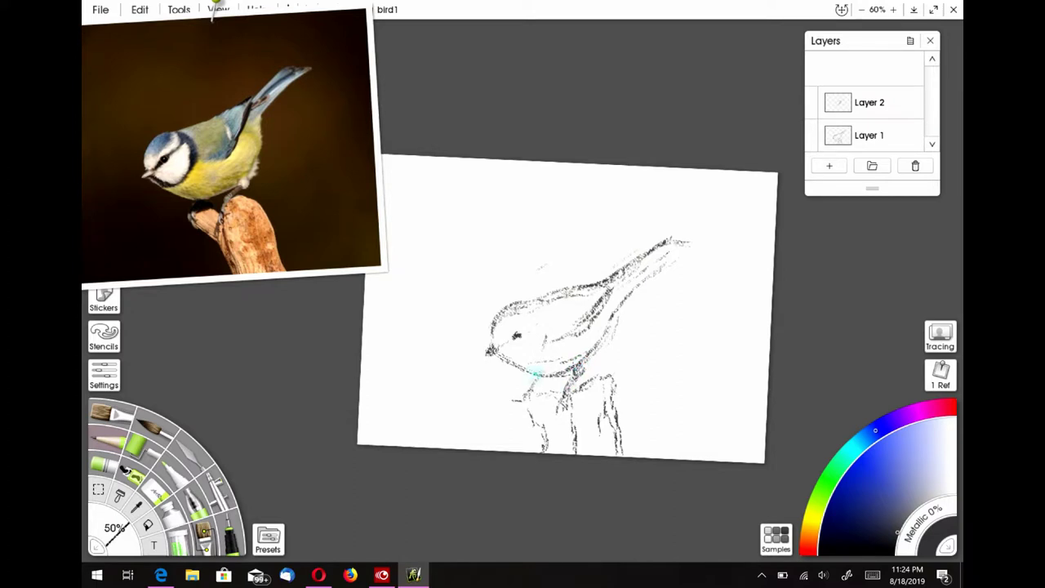
{"action": "mouse_move", "coordinate": [634, 281]}
{"action": "left_mouse_down"}
{"action": "mouse_move", "coordinate": [673, 247]}
{"action": "mouse_move", "coordinate": [629, 271]}
{"action": "left_mouse_up"}
{"action": "scroll", "coordinate": [586, 140], "scroll_direction": "up", "scroll_amount": 1}
{"action": "scroll", "coordinate": [586, 139], "scroll_direction": "up", "scroll_amount": 1}
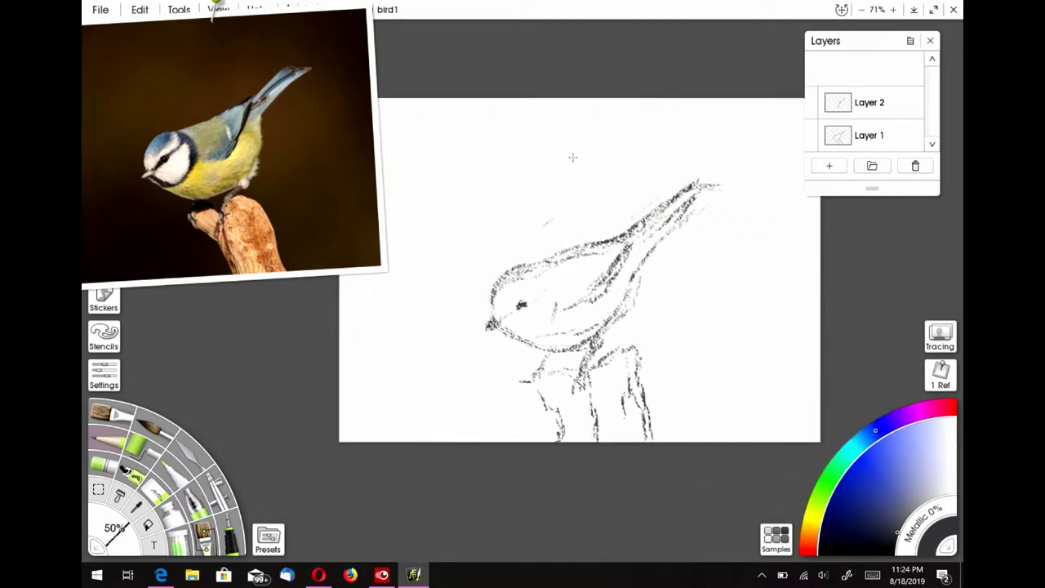
{"action": "scroll", "coordinate": [573, 158], "scroll_direction": "up", "scroll_amount": 1}
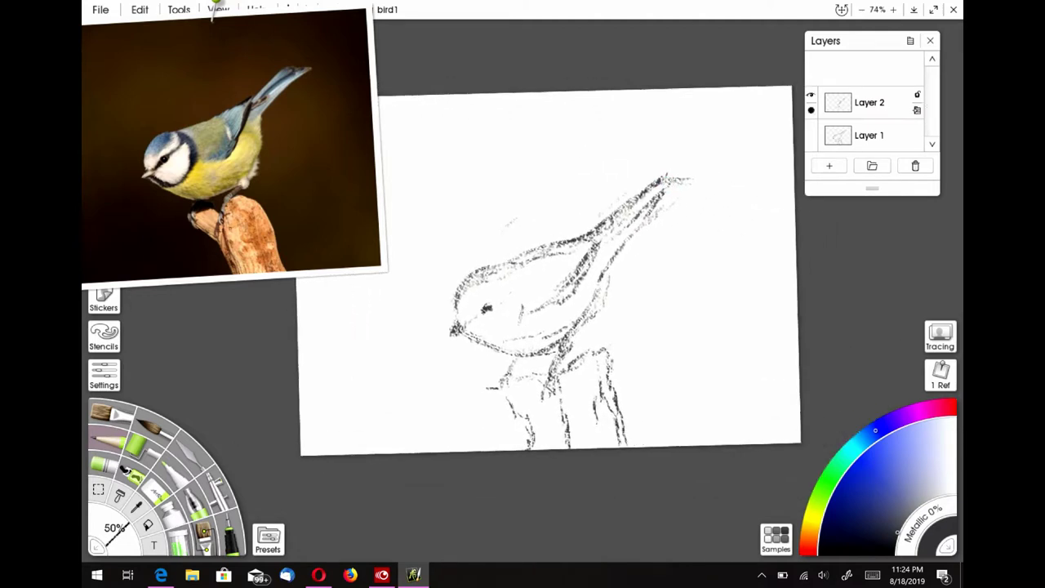
Step: Merge Layer 2 down into the pencil sketch and add a fresh layer above it
{"action": "left_click", "coordinate": [917, 110]}
{"action": "left_click", "coordinate": [796, 315]}
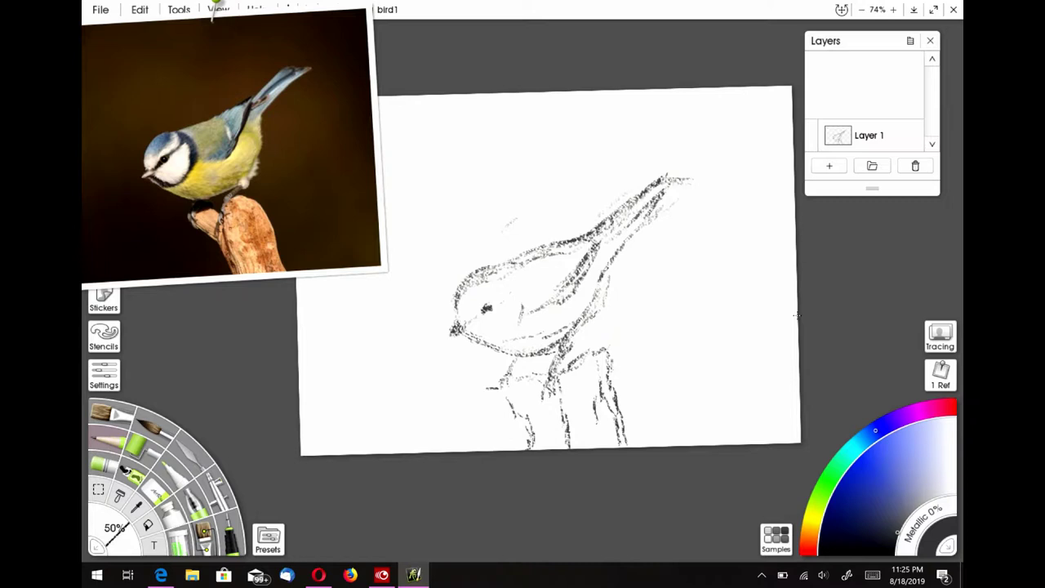
{"action": "left_click", "coordinate": [829, 165]}
{"action": "scroll", "coordinate": [653, 183], "scroll_direction": "down", "scroll_amount": 3}
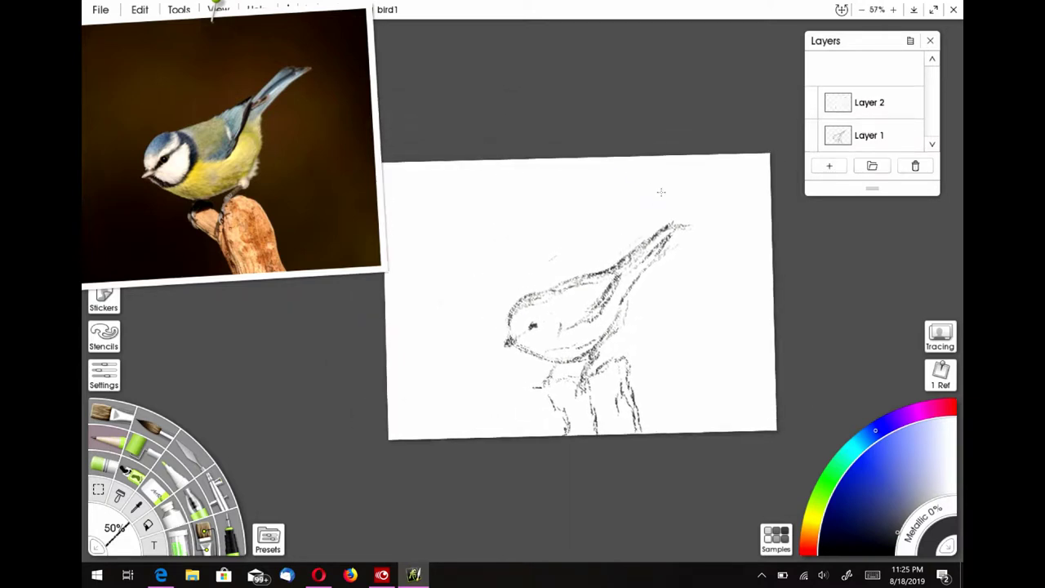
Step: Choose a pastel preset, try a short stroke beside the branch, and undo it
{"action": "left_click", "coordinate": [268, 539]}
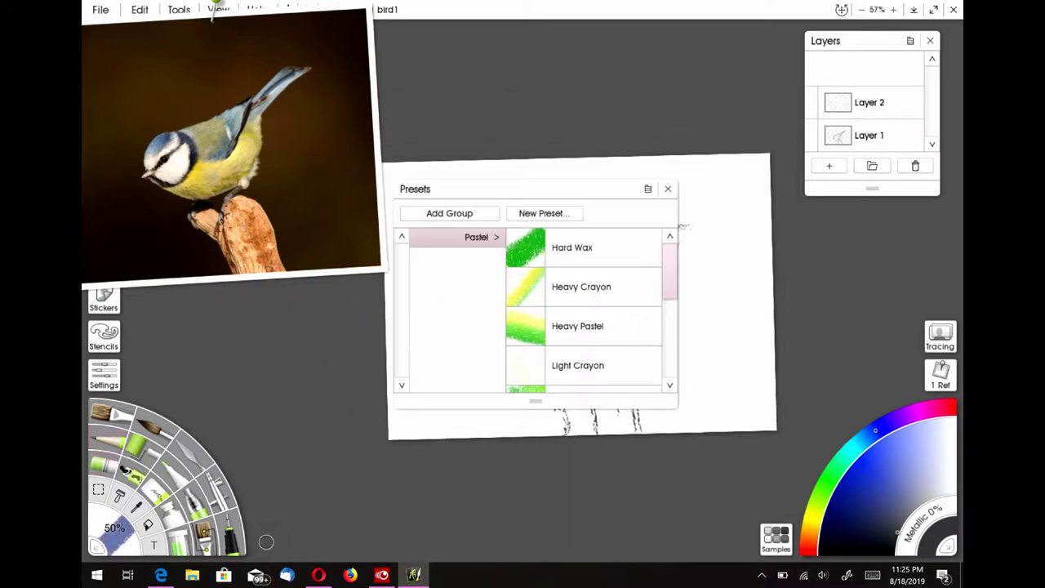
{"action": "left_click_drag", "start_coordinate": [669, 280], "coordinate": [672, 318]}
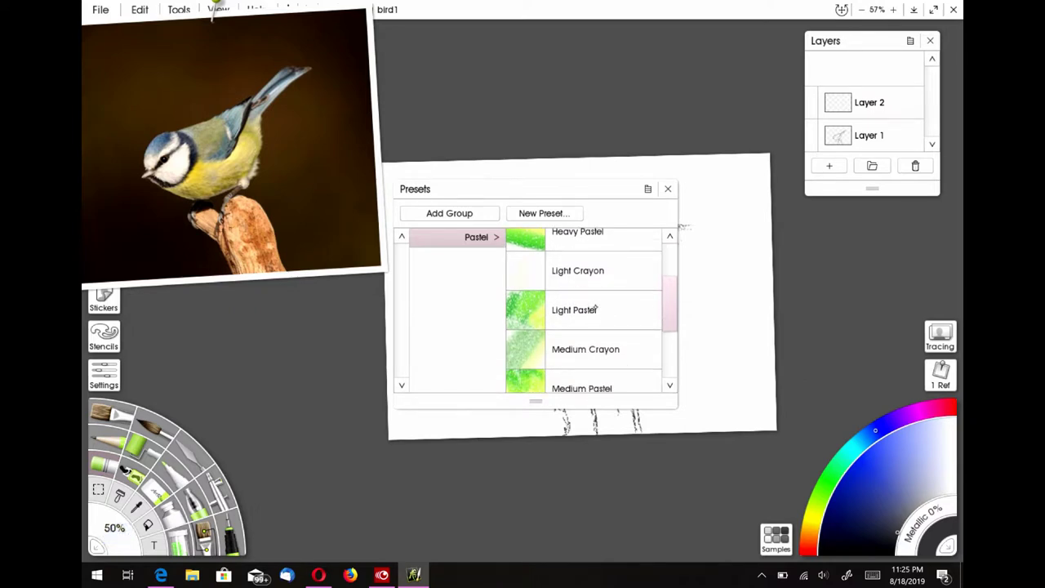
{"action": "left_click_drag", "start_coordinate": [717, 353], "coordinate": [716, 335]}
{"action": "left_click", "coordinate": [668, 189]}
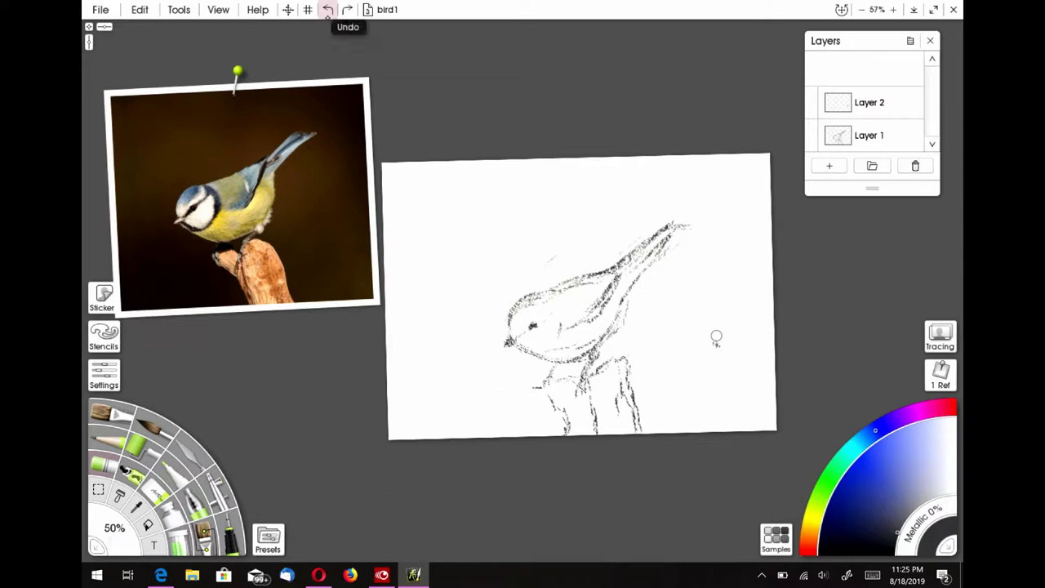
{"action": "left_click", "coordinate": [327, 9]}
Step: Shade the canvas's upper-left corner with dark blue pastel strokes
{"action": "left_click", "coordinate": [872, 516]}
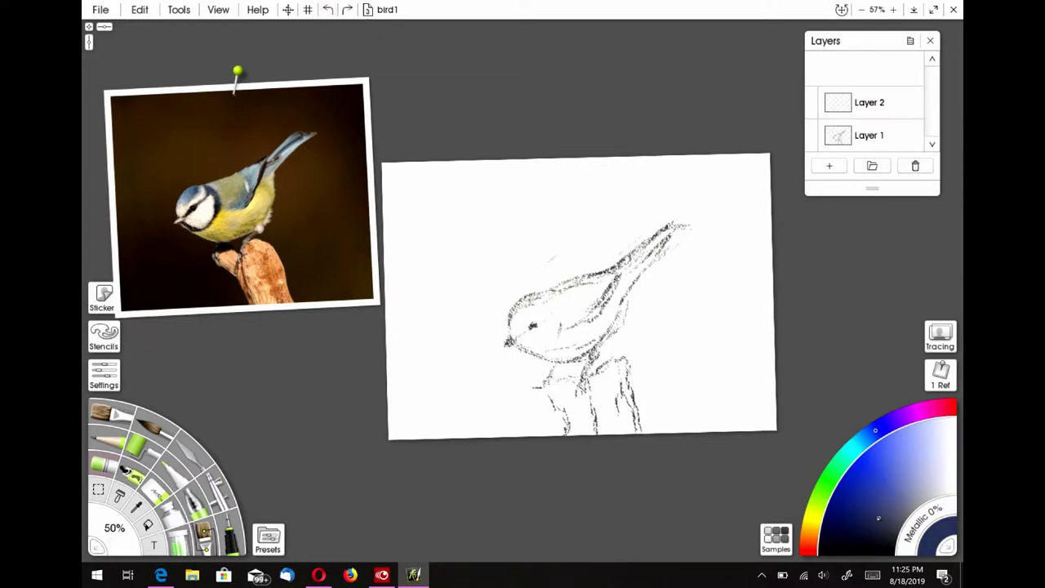
{"action": "mouse_move", "coordinate": [448, 173]}
{"action": "left_mouse_down"}
{"action": "mouse_move", "coordinate": [406, 222]}
{"action": "mouse_move", "coordinate": [417, 233]}
{"action": "left_mouse_up"}
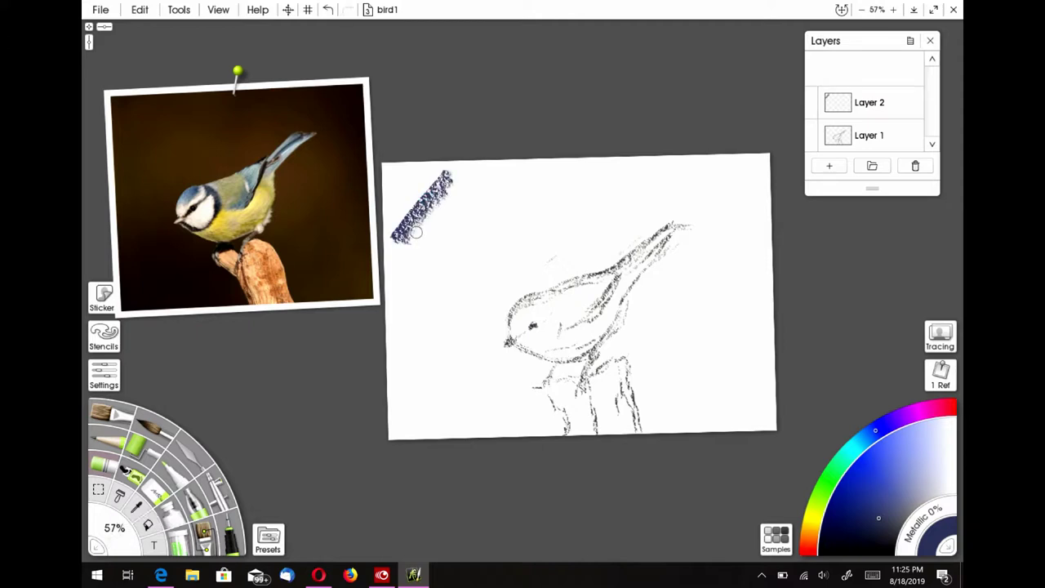
{"action": "mouse_move", "coordinate": [450, 194]}
{"action": "left_mouse_down"}
{"action": "mouse_move", "coordinate": [405, 253]}
{"action": "mouse_move", "coordinate": [392, 183]}
{"action": "mouse_move", "coordinate": [425, 171]}
{"action": "mouse_move", "coordinate": [394, 230]}
{"action": "mouse_move", "coordinate": [392, 164]}
{"action": "mouse_move", "coordinate": [426, 241]}
{"action": "left_mouse_up"}
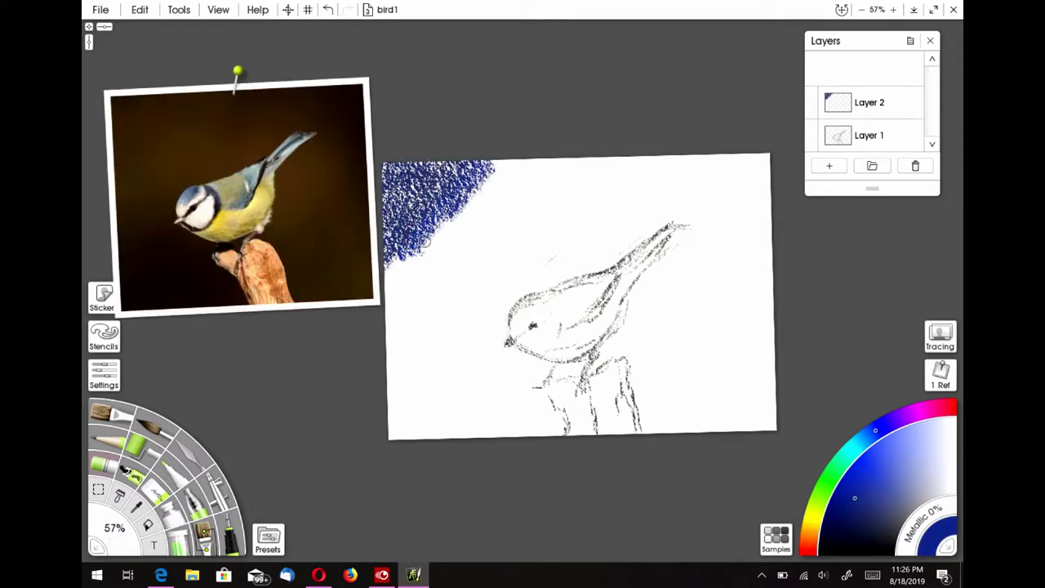
Step: Smooth the dark blue corner and soften its diagonal edge with the Hard Out Smudge palette knife preset
{"action": "left_click", "coordinate": [189, 455]}
{"action": "left_click", "coordinate": [270, 537]}
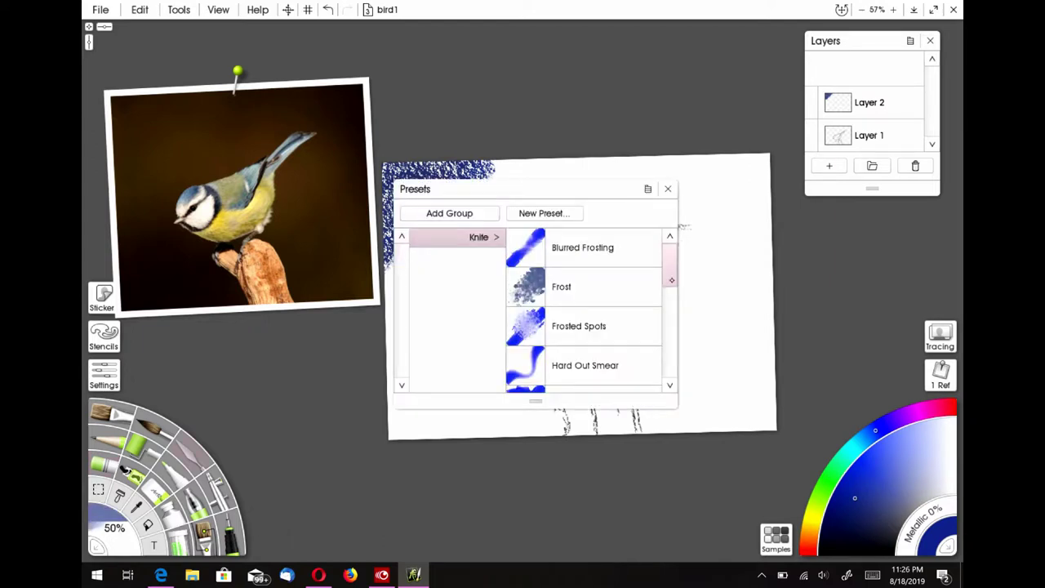
{"action": "left_click_drag", "start_coordinate": [672, 280], "coordinate": [654, 296]}
{"action": "left_click", "coordinate": [607, 292]}
{"action": "left_click", "coordinate": [667, 190]}
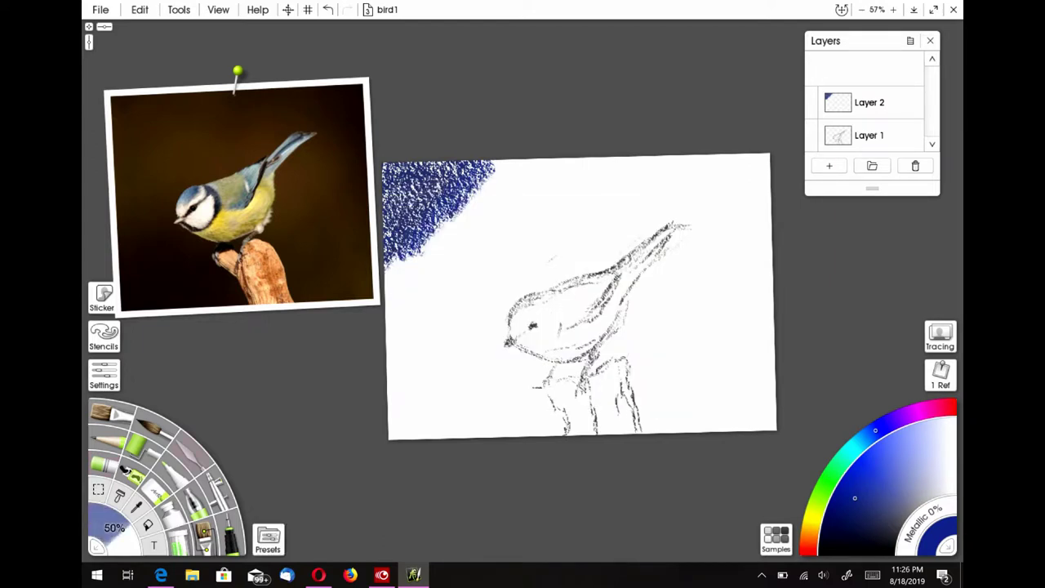
{"action": "mouse_move", "coordinate": [461, 211]}
{"action": "left_mouse_down"}
{"action": "mouse_move", "coordinate": [456, 191]}
{"action": "mouse_move", "coordinate": [482, 168]}
{"action": "mouse_move", "coordinate": [473, 195]}
{"action": "mouse_move", "coordinate": [421, 186]}
{"action": "mouse_move", "coordinate": [393, 198]}
{"action": "mouse_move", "coordinate": [387, 237]}
{"action": "mouse_move", "coordinate": [409, 251]}
{"action": "mouse_move", "coordinate": [440, 180]}
{"action": "mouse_move", "coordinate": [489, 168]}
{"action": "mouse_move", "coordinate": [391, 233]}
{"action": "left_mouse_up"}
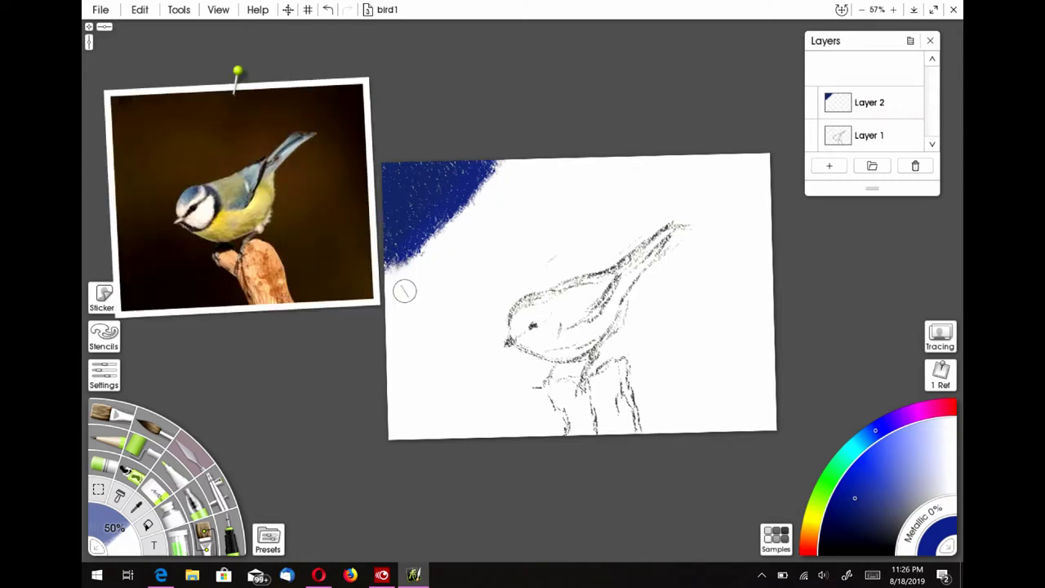
{"action": "left_click_drag", "start_coordinate": [494, 168], "coordinate": [396, 273]}
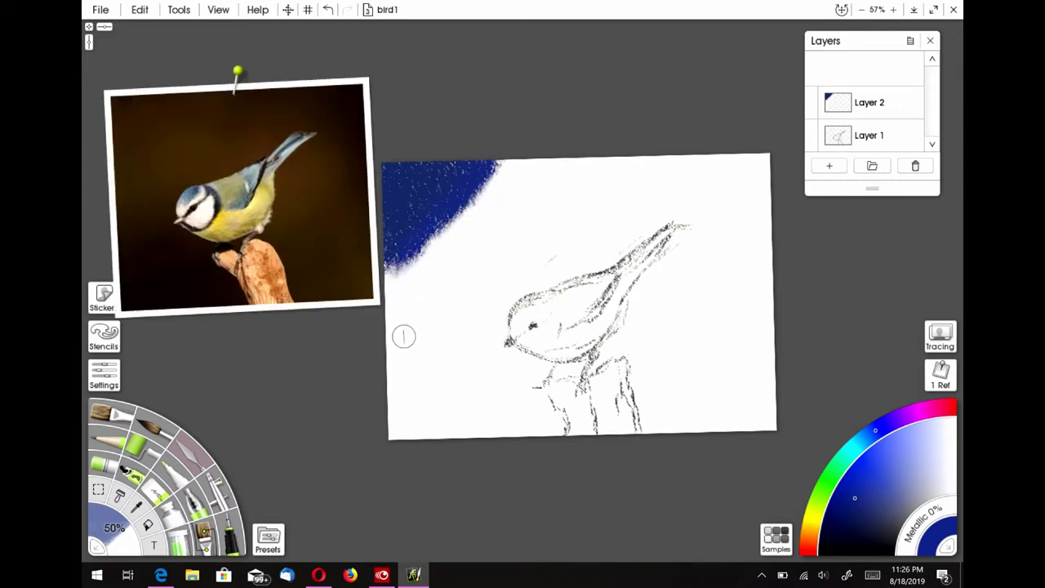
Step: Set the painting color to dark violet and look through the pastel presets
{"action": "left_click", "coordinate": [892, 422]}
{"action": "left_click", "coordinate": [880, 494]}
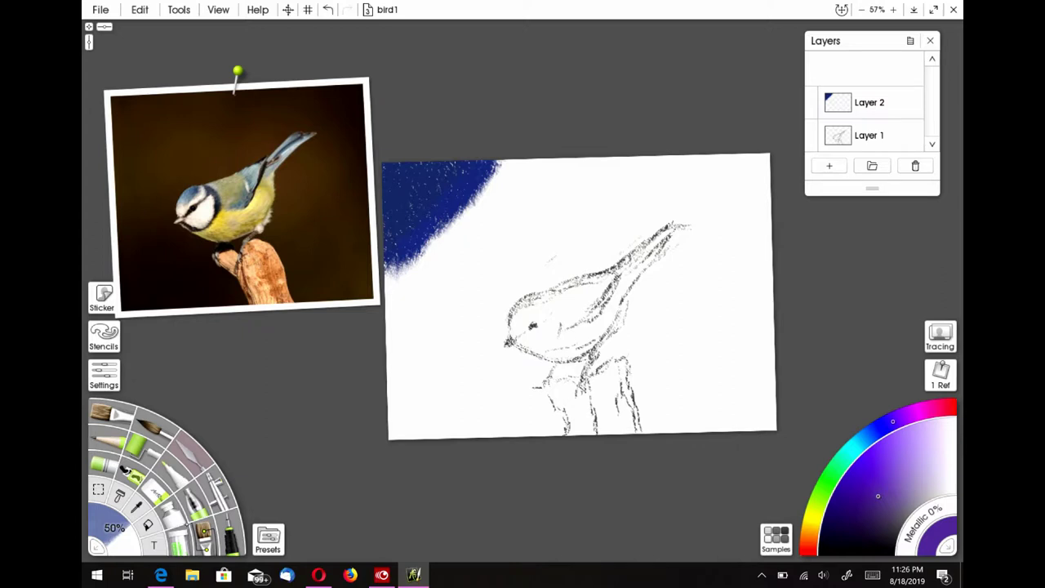
{"action": "left_click", "coordinate": [268, 537]}
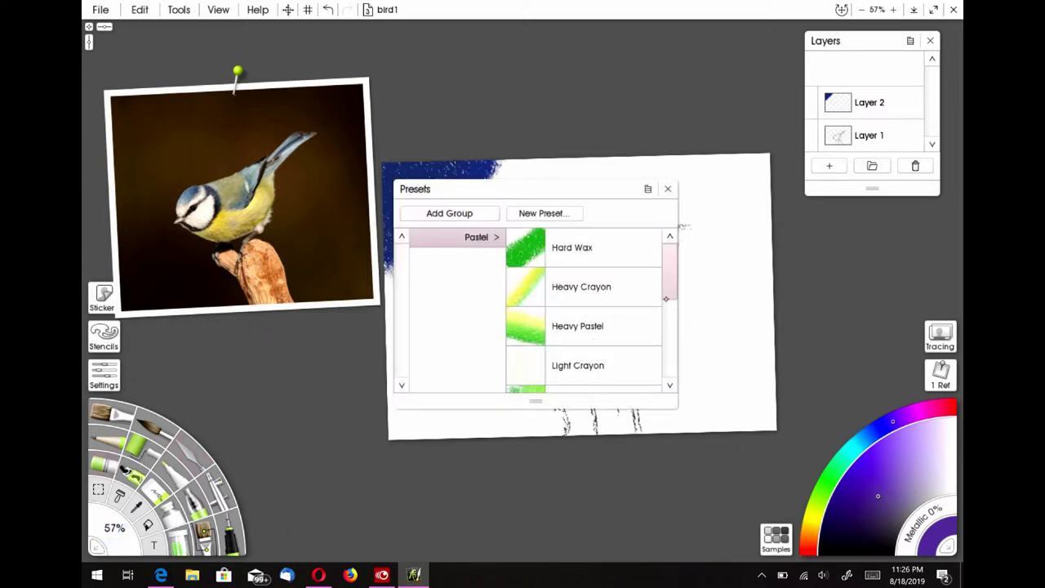
{"action": "left_click_drag", "start_coordinate": [672, 283], "coordinate": [671, 365]}
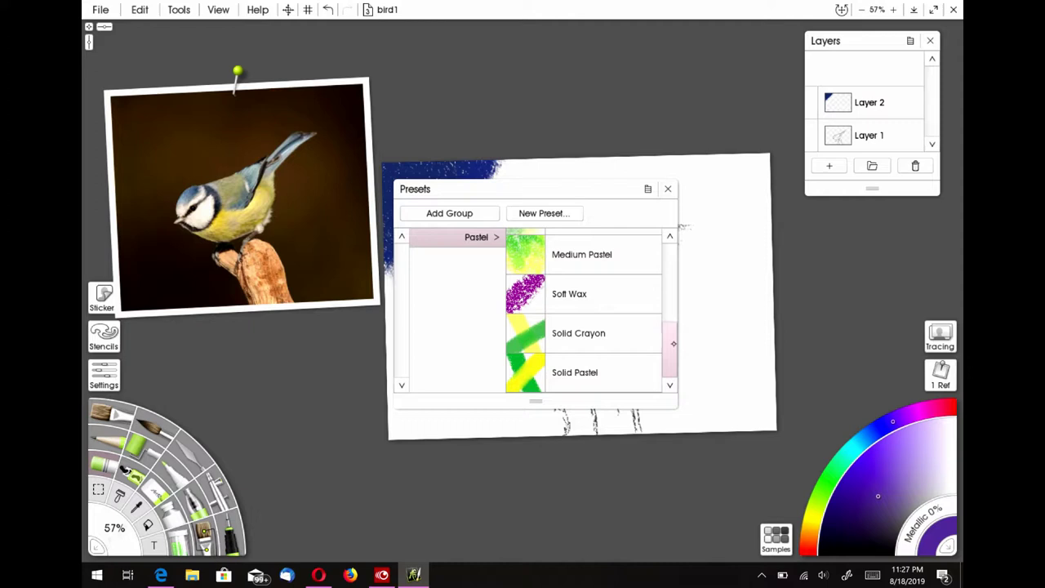
{"action": "scroll", "coordinate": [632, 352], "scroll_direction": "up", "scroll_amount": 5}
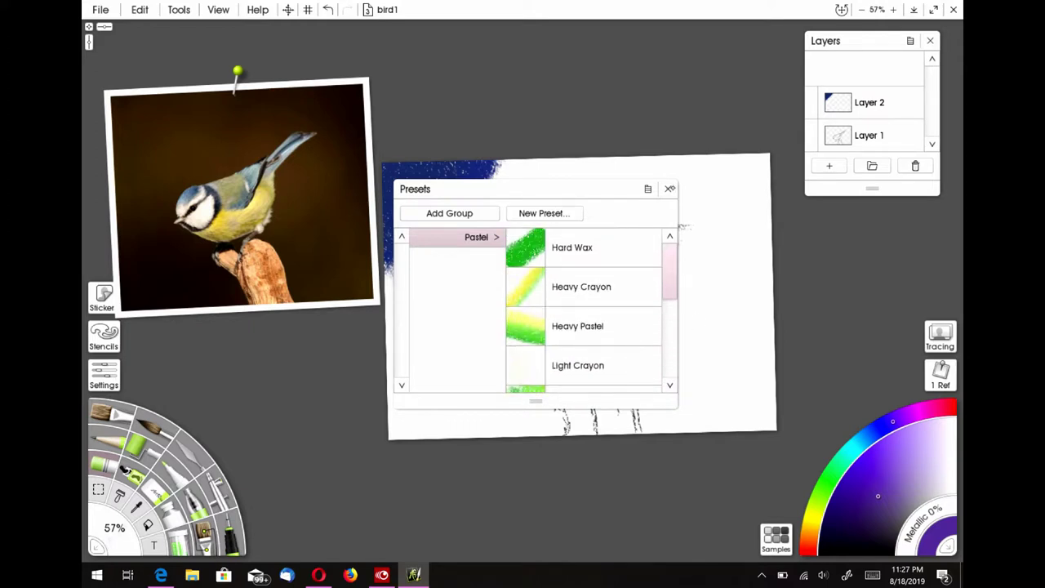
{"action": "left_click", "coordinate": [670, 189]}
Step: Choose a pencil preset and shade violet strokes along the diagonal edge of the blue corner
{"action": "left_click", "coordinate": [115, 441]}
{"action": "left_click", "coordinate": [268, 539]}
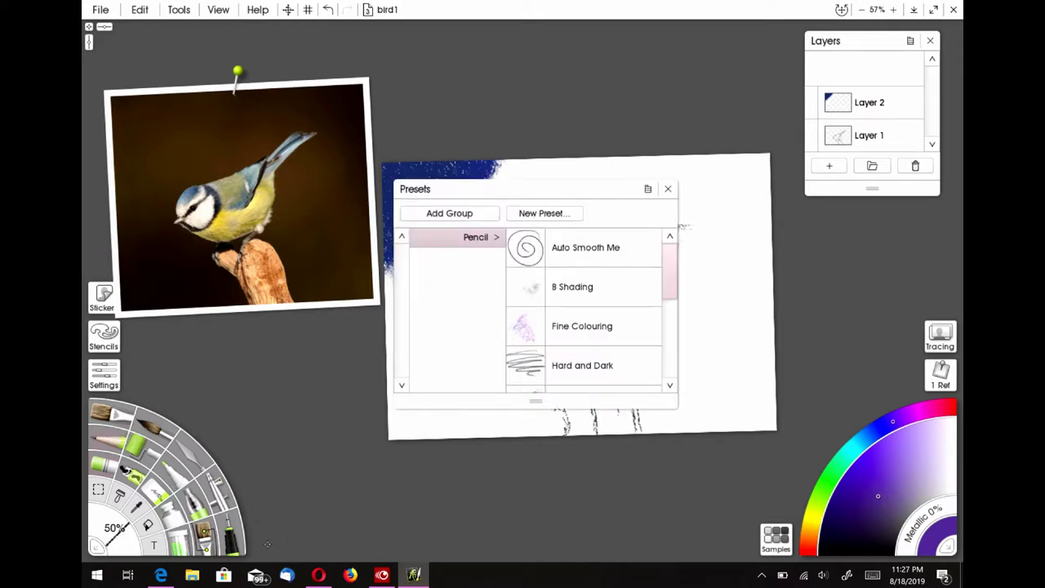
{"action": "mouse_move", "coordinate": [673, 276]}
{"action": "left_mouse_down"}
{"action": "mouse_move", "coordinate": [673, 297]}
{"action": "mouse_move", "coordinate": [613, 288]}
{"action": "mouse_move", "coordinate": [680, 331]}
{"action": "mouse_move", "coordinate": [681, 373]}
{"action": "mouse_move", "coordinate": [676, 262]}
{"action": "left_mouse_up"}
{"action": "left_click", "coordinate": [574, 289]}
{"action": "left_click", "coordinate": [668, 189]}
{"action": "mouse_move", "coordinate": [441, 265]}
{"action": "left_mouse_down"}
{"action": "mouse_move", "coordinate": [488, 186]}
{"action": "mouse_move", "coordinate": [433, 261]}
{"action": "mouse_move", "coordinate": [388, 294]}
{"action": "mouse_move", "coordinate": [510, 152]}
{"action": "left_mouse_up"}
{"action": "mouse_move", "coordinate": [378, 307]}
{"action": "left_mouse_down"}
{"action": "mouse_move", "coordinate": [495, 208]}
{"action": "mouse_move", "coordinate": [482, 225]}
{"action": "mouse_move", "coordinate": [416, 276]}
{"action": "mouse_move", "coordinate": [494, 193]}
{"action": "mouse_move", "coordinate": [482, 214]}
{"action": "left_mouse_up"}
Step: Look through the palette knife's blade types and smear the violet edge outward with the third type
{"action": "left_click", "coordinate": [191, 456]}
{"action": "left_click", "coordinate": [104, 375]}
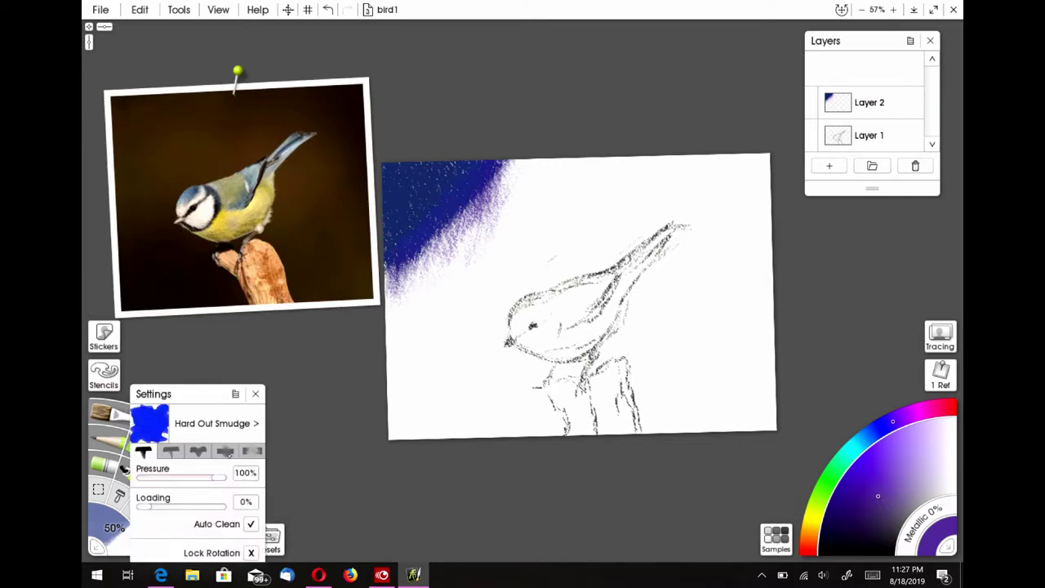
{"action": "left_click", "coordinate": [225, 451]}
{"action": "left_click", "coordinate": [252, 452]}
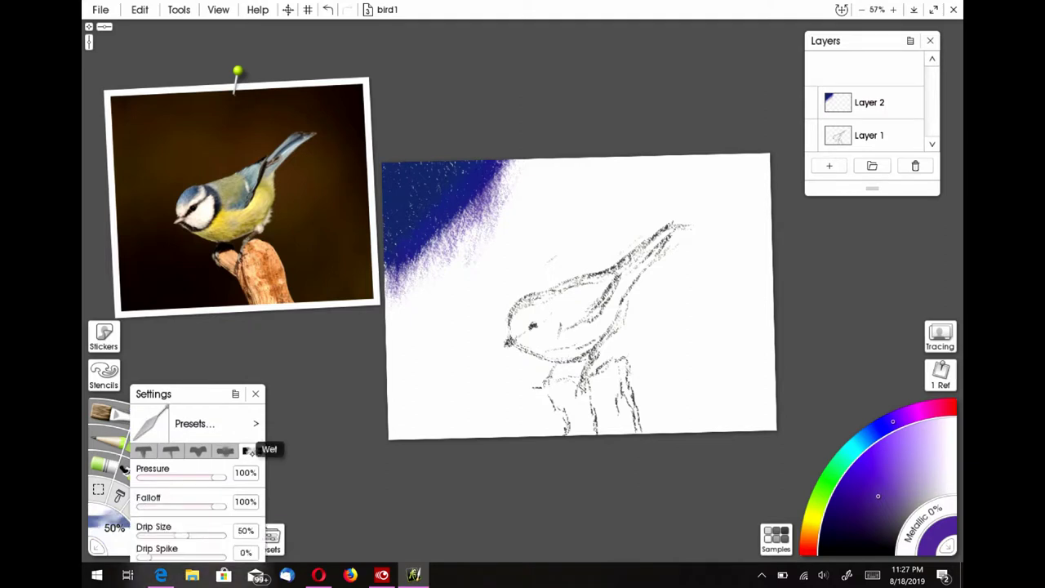
{"action": "left_click_drag", "start_coordinate": [200, 393], "coordinate": [245, 282]}
{"action": "left_click", "coordinate": [270, 339]}
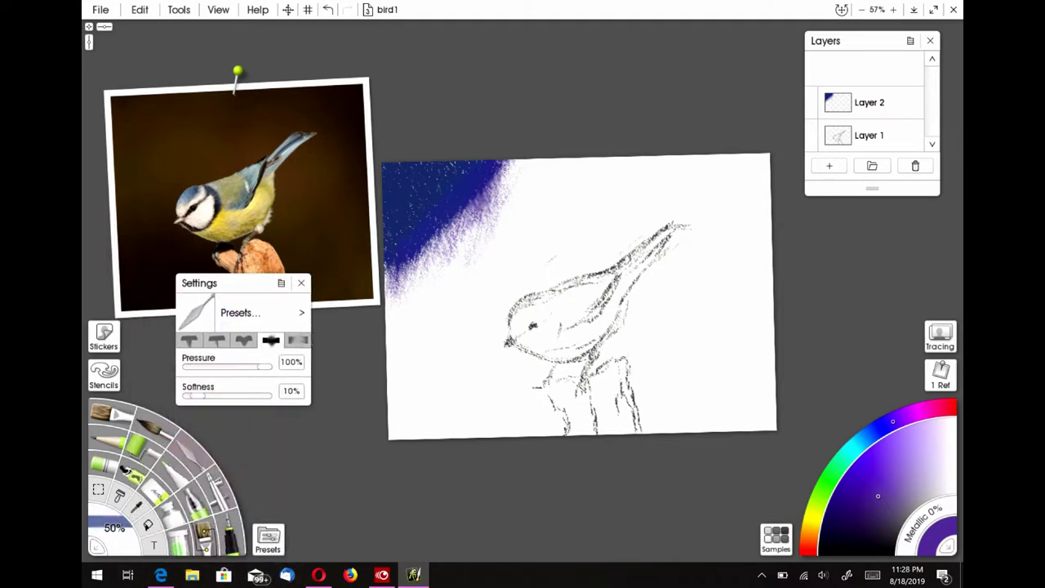
{"action": "left_click", "coordinate": [244, 339]}
{"action": "mouse_move", "coordinate": [466, 245]}
{"action": "left_mouse_down"}
{"action": "mouse_move", "coordinate": [459, 192]}
{"action": "mouse_move", "coordinate": [436, 259]}
{"action": "left_mouse_up"}
{"action": "mouse_move", "coordinate": [401, 293]}
{"action": "left_mouse_down"}
{"action": "mouse_move", "coordinate": [399, 242]}
{"action": "mouse_move", "coordinate": [407, 291]}
{"action": "left_mouse_up"}
Step: Blend the violet edge with the Wet knife type, then return the knife to its first type and close its settings
{"action": "left_click", "coordinate": [298, 339]}
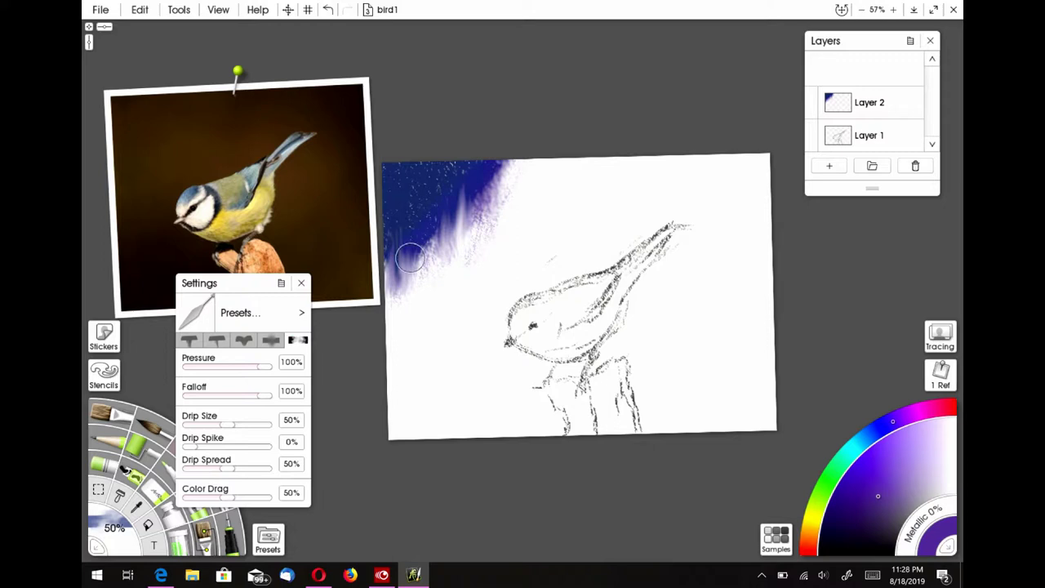
{"action": "left_click_drag", "start_coordinate": [408, 245], "coordinate": [493, 206]}
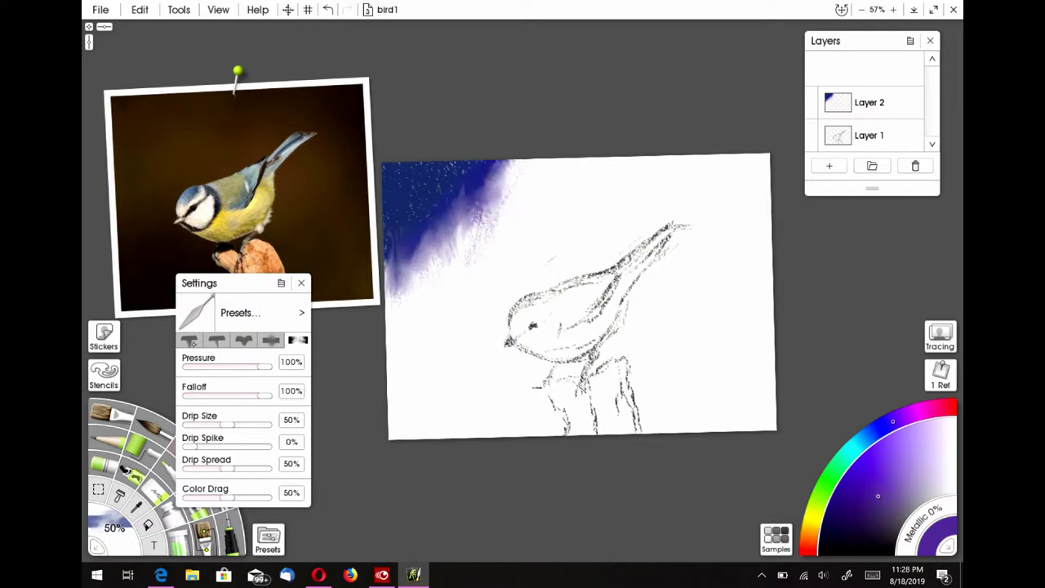
{"action": "left_click", "coordinate": [189, 339]}
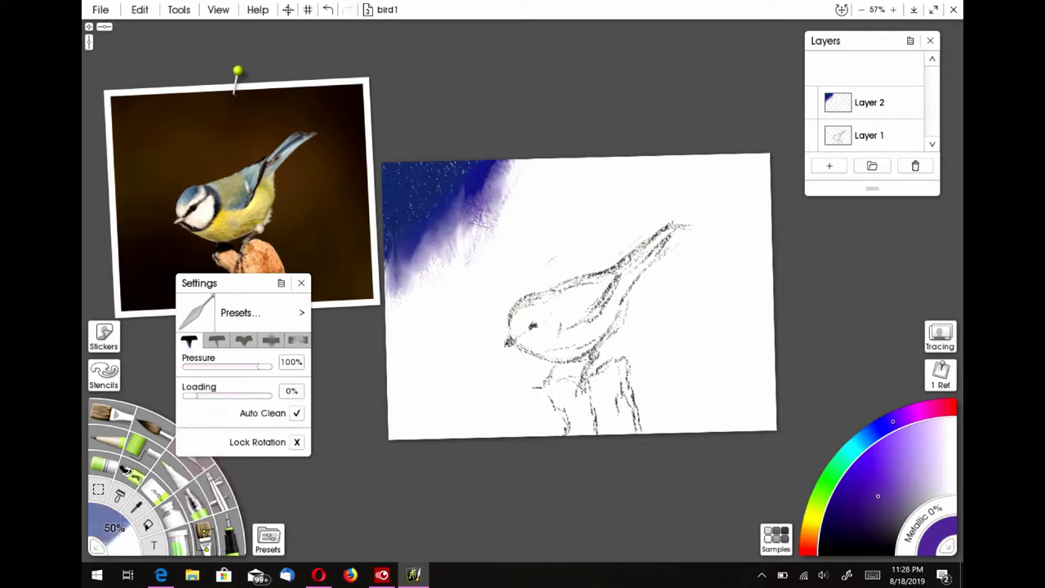
{"action": "left_click", "coordinate": [302, 282]}
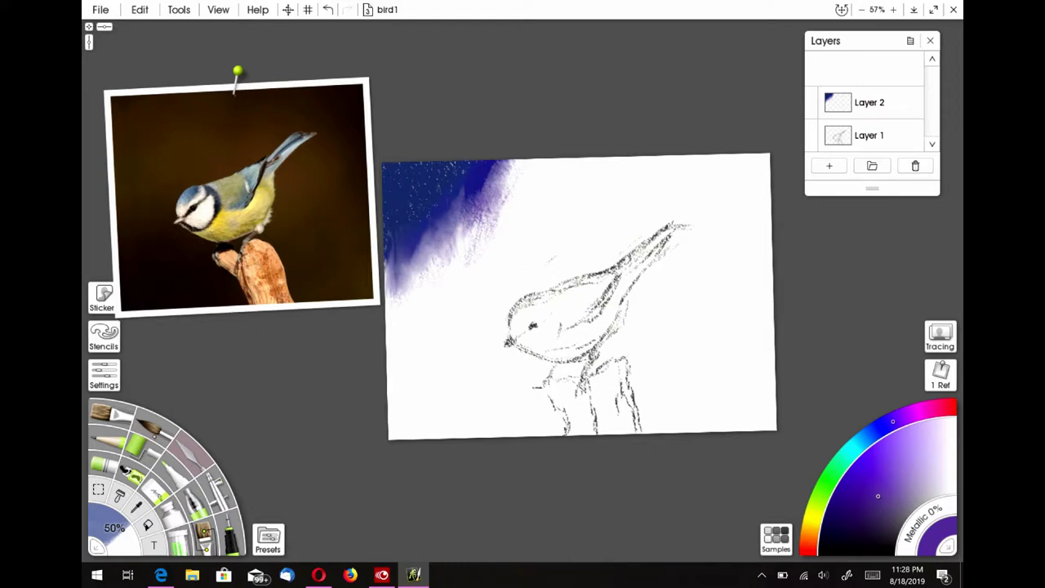
Step: Extend the background with diagonal violet pencil strokes below the blended edge, down along the canvas's left side
{"action": "left_click", "coordinate": [111, 441]}
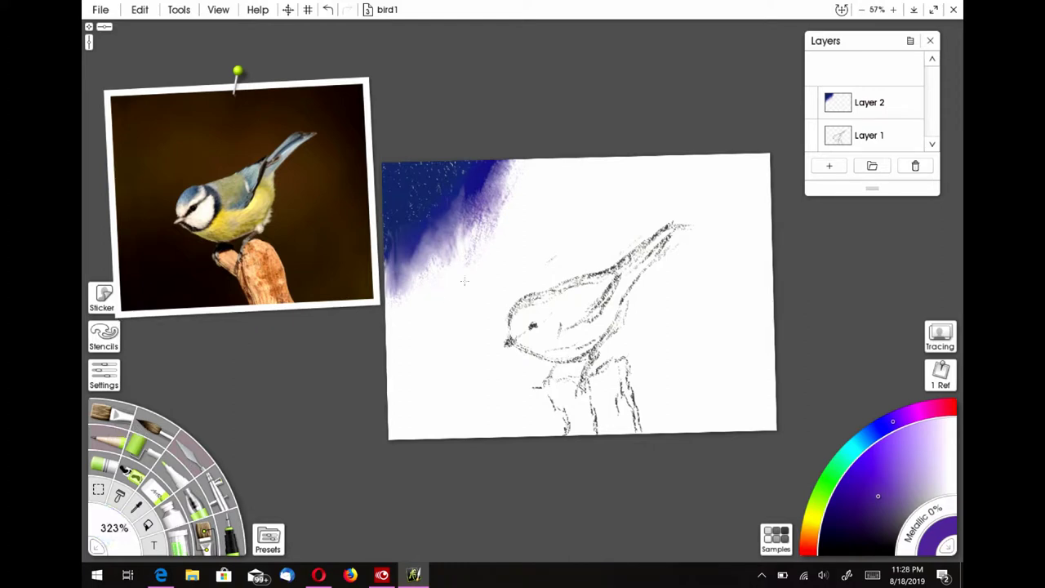
{"action": "left_click_drag", "start_coordinate": [465, 222], "coordinate": [450, 301]}
{"action": "mouse_move", "coordinate": [404, 328]}
{"action": "left_mouse_down"}
{"action": "mouse_move", "coordinate": [394, 286]}
{"action": "mouse_move", "coordinate": [395, 339]}
{"action": "left_mouse_up"}
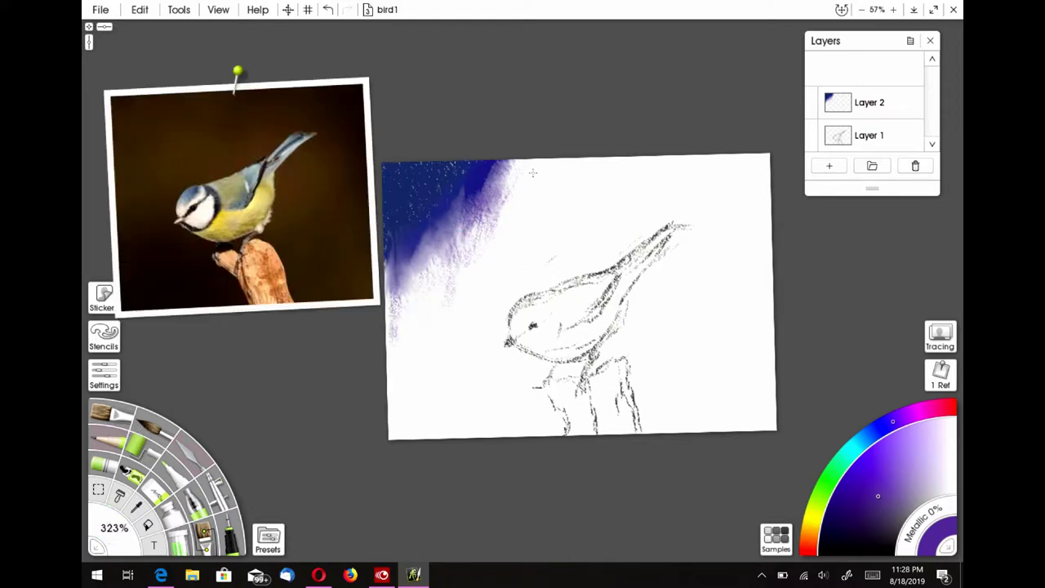
{"action": "left_click_drag", "start_coordinate": [478, 250], "coordinate": [463, 299]}
{"action": "mouse_move", "coordinate": [407, 315]}
{"action": "left_mouse_down"}
{"action": "mouse_move", "coordinate": [398, 336]}
{"action": "mouse_move", "coordinate": [391, 326]}
{"action": "mouse_move", "coordinate": [434, 311]}
{"action": "mouse_move", "coordinate": [424, 356]}
{"action": "left_mouse_up"}
{"action": "left_click_drag", "start_coordinate": [461, 286], "coordinate": [436, 344]}
Step: Layer darker violet pencil strokes over the hatched background below the blue corner
{"action": "left_click", "coordinate": [876, 512]}
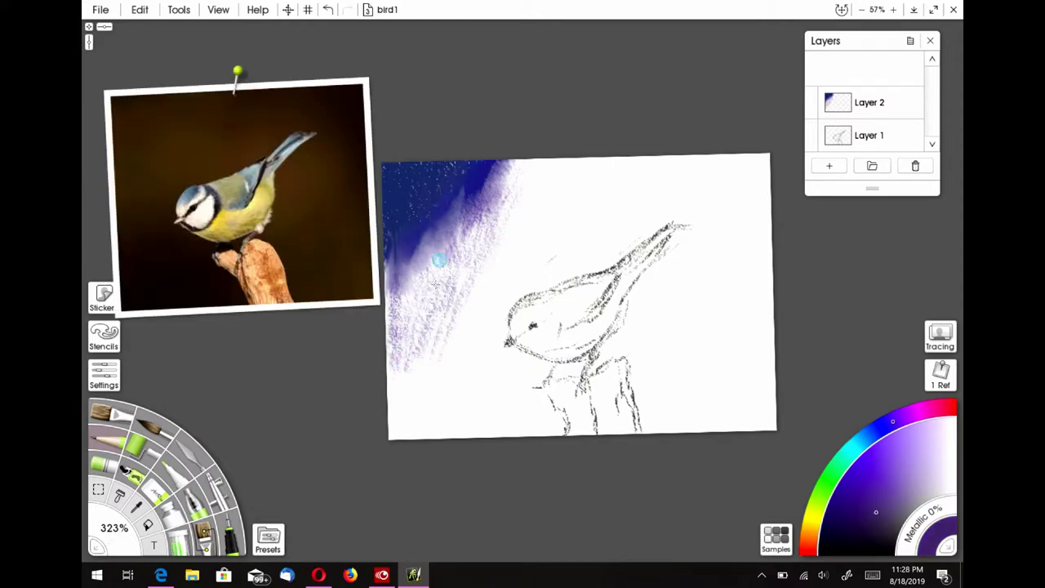
{"action": "left_click_drag", "start_coordinate": [446, 255], "coordinate": [431, 338]}
{"action": "left_click_drag", "start_coordinate": [443, 261], "coordinate": [412, 324]}
Step: Hatch brown and lighter orange pencil strokes over the violet strokes bordering the blue corner
{"action": "left_click", "coordinate": [880, 489]}
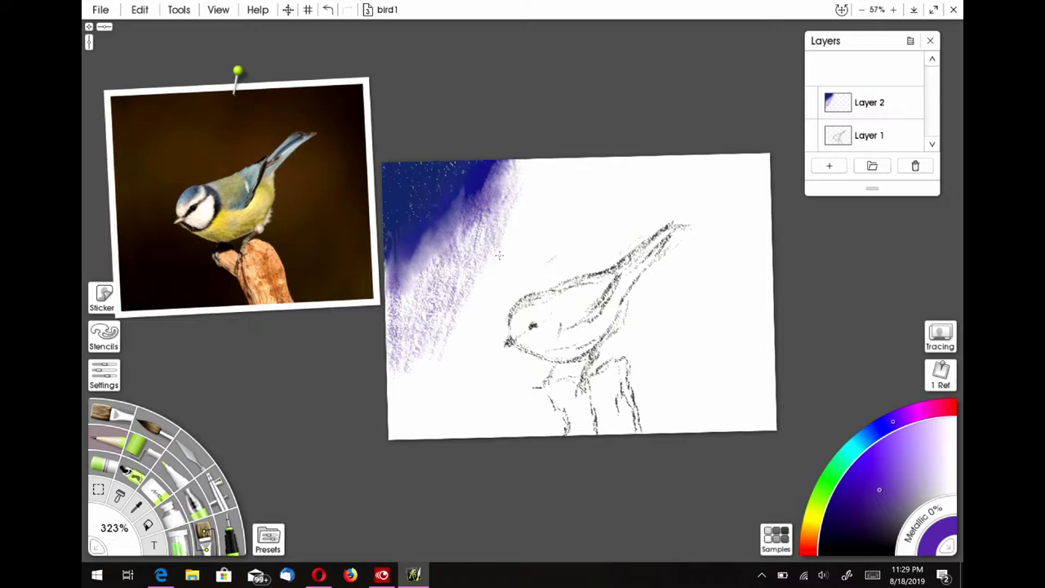
{"action": "left_click", "coordinate": [811, 531]}
{"action": "left_click", "coordinate": [879, 504]}
{"action": "left_click_drag", "start_coordinate": [477, 237], "coordinate": [464, 283]}
{"action": "left_click_drag", "start_coordinate": [487, 224], "coordinate": [473, 278]}
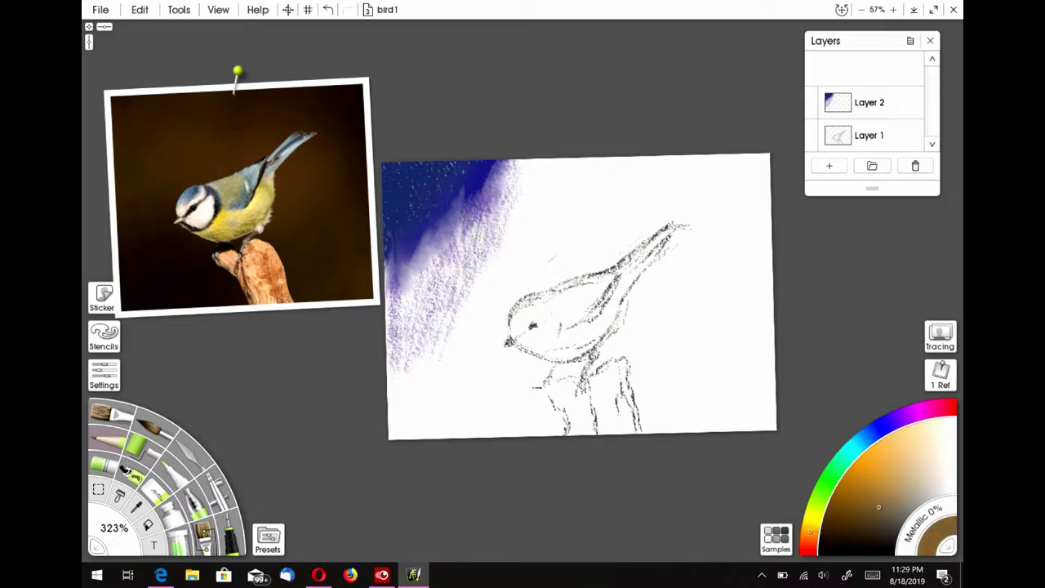
{"action": "left_click", "coordinate": [879, 469]}
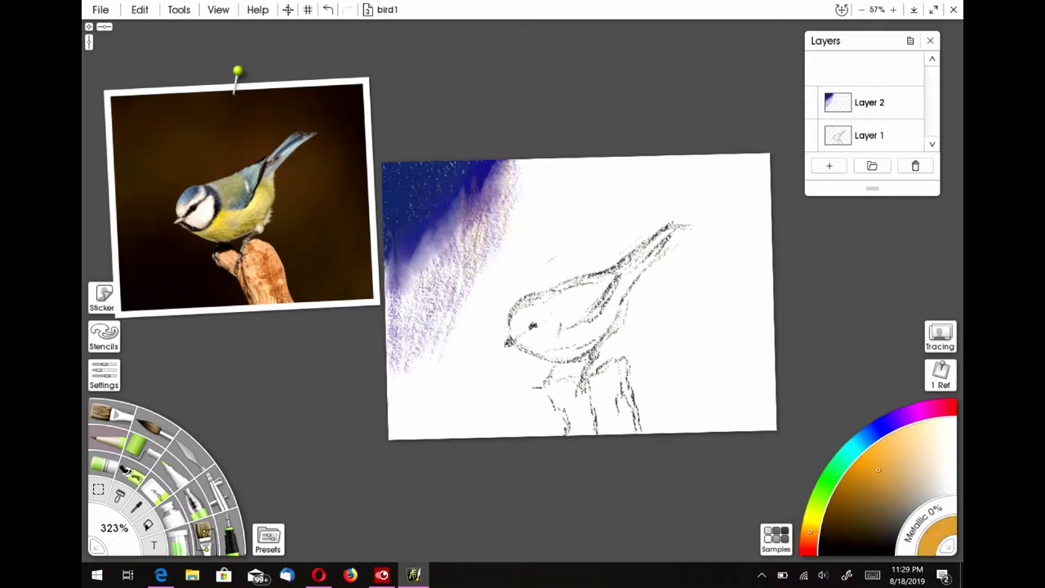
Step: Switch to the palette knife at 30% size and smooth the speckled dark blue corner into an even tone
{"action": "left_click", "coordinate": [267, 538]}
{"action": "left_click_drag", "start_coordinate": [671, 287], "coordinate": [672, 379]}
{"action": "left_click", "coordinate": [580, 372]}
{"action": "left_click", "coordinate": [667, 188]}
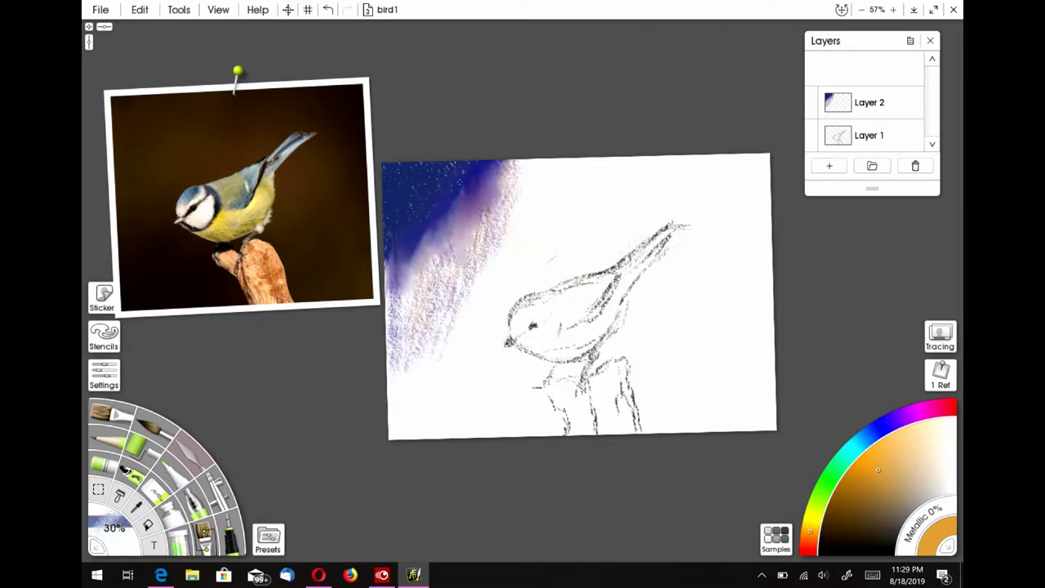
{"action": "mouse_move", "coordinate": [453, 160]}
{"action": "left_mouse_down"}
{"action": "mouse_move", "coordinate": [384, 262]}
{"action": "mouse_move", "coordinate": [415, 243]}
{"action": "left_mouse_up"}
{"action": "mouse_move", "coordinate": [411, 165]}
{"action": "left_mouse_down"}
{"action": "mouse_move", "coordinate": [429, 216]}
{"action": "mouse_move", "coordinate": [388, 260]}
{"action": "left_mouse_up"}
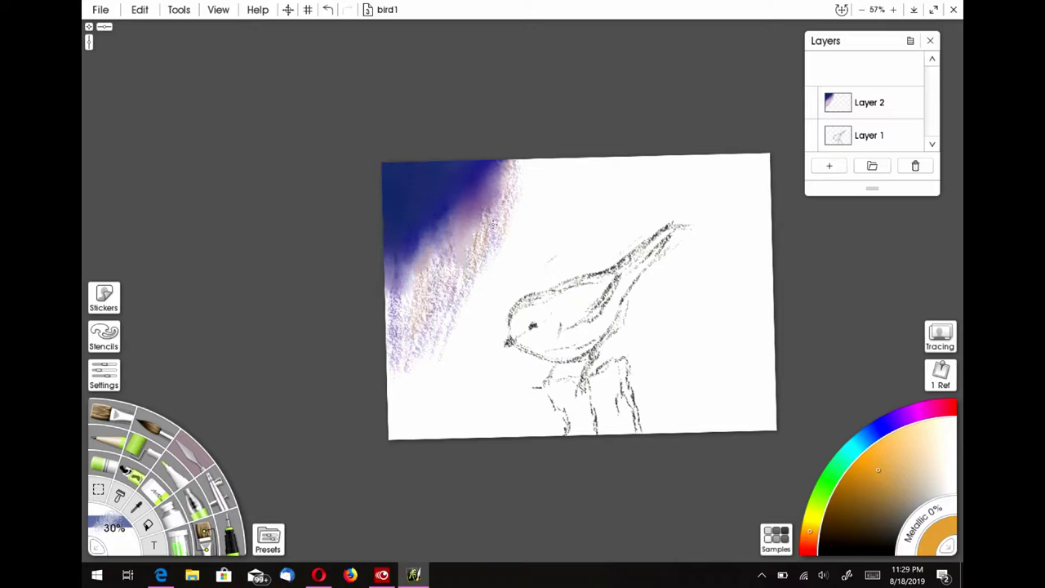
Step: Blend the violet and orange hatching below the blue corner, softening its outer edge down the canvas's left side
{"action": "mouse_move", "coordinate": [493, 225]}
{"action": "left_mouse_down"}
{"action": "mouse_move", "coordinate": [482, 229]}
{"action": "mouse_move", "coordinate": [507, 163]}
{"action": "left_mouse_up"}
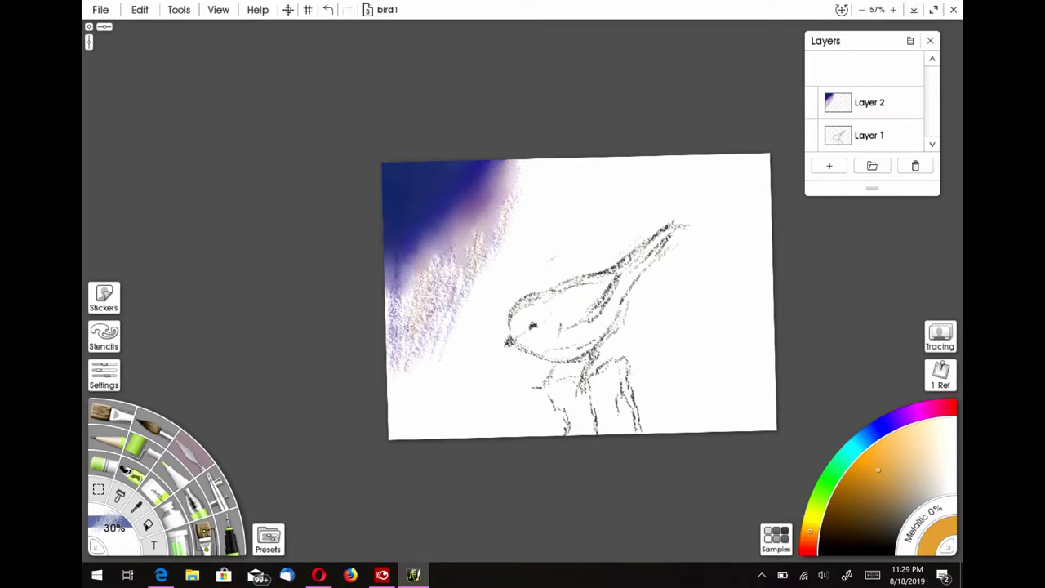
{"action": "mouse_move", "coordinate": [407, 327]}
{"action": "left_mouse_down"}
{"action": "mouse_move", "coordinate": [416, 274]}
{"action": "mouse_move", "coordinate": [405, 328]}
{"action": "mouse_move", "coordinate": [450, 246]}
{"action": "mouse_move", "coordinate": [445, 285]}
{"action": "mouse_move", "coordinate": [471, 247]}
{"action": "left_mouse_up"}
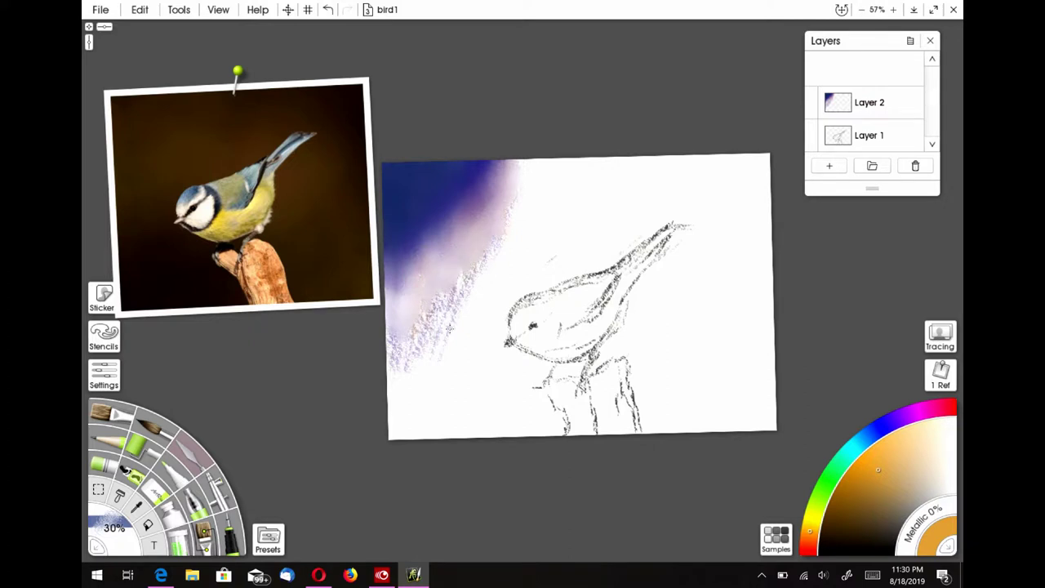
{"action": "mouse_move", "coordinate": [449, 328]}
{"action": "left_mouse_down"}
{"action": "mouse_move", "coordinate": [444, 292]}
{"action": "mouse_move", "coordinate": [414, 330]}
{"action": "mouse_move", "coordinate": [391, 334]}
{"action": "left_mouse_up"}
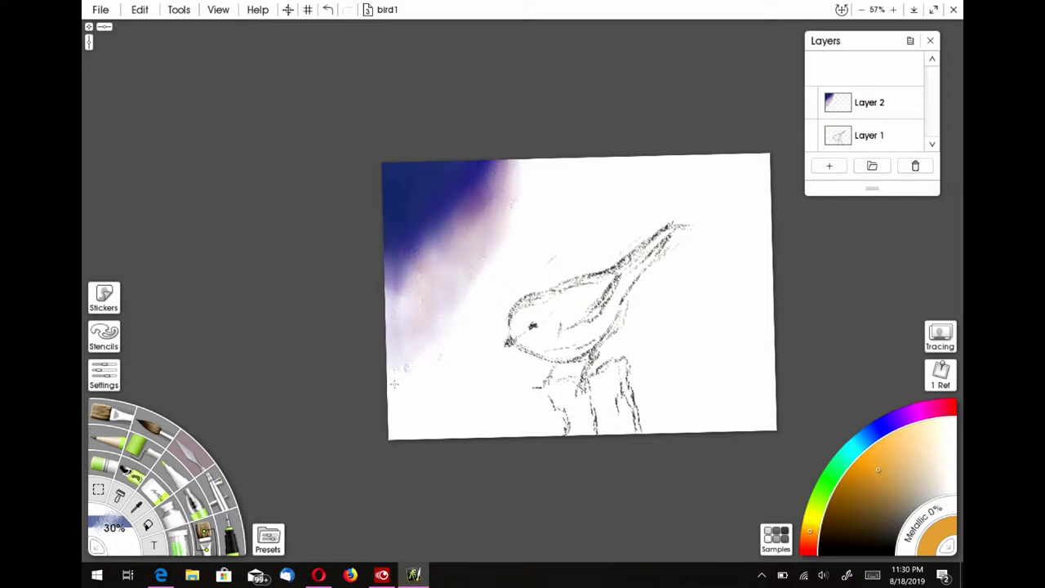
{"action": "left_click_drag", "start_coordinate": [393, 395], "coordinate": [399, 374]}
Step: Choose a dark blue and hatch pencil strokes into the canvas's lower left corner
{"action": "left_click", "coordinate": [110, 442]}
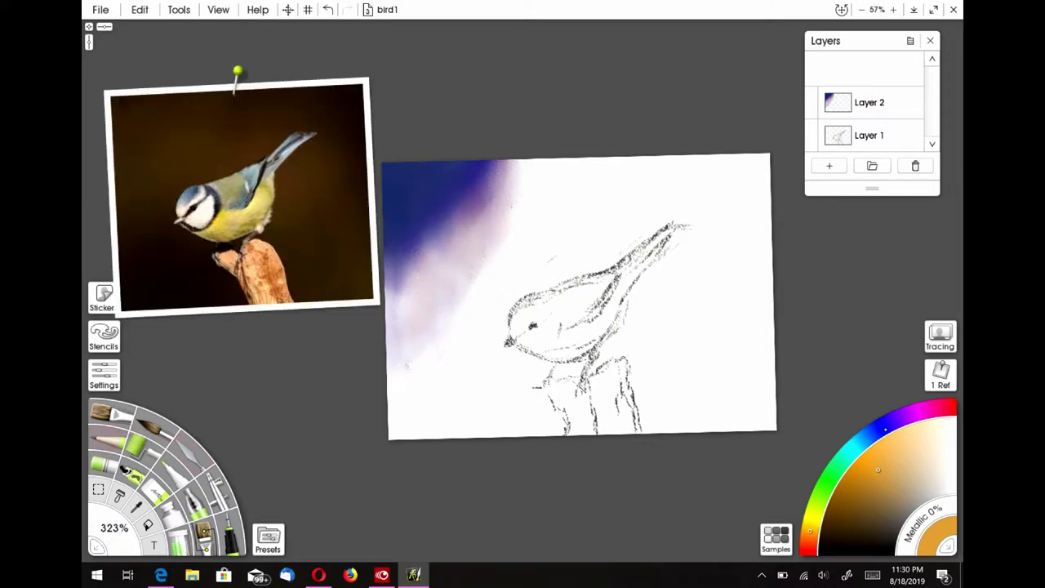
{"action": "left_click", "coordinate": [884, 425]}
{"action": "left_click", "coordinate": [884, 487]}
{"action": "left_click_drag", "start_coordinate": [901, 478], "coordinate": [871, 505]}
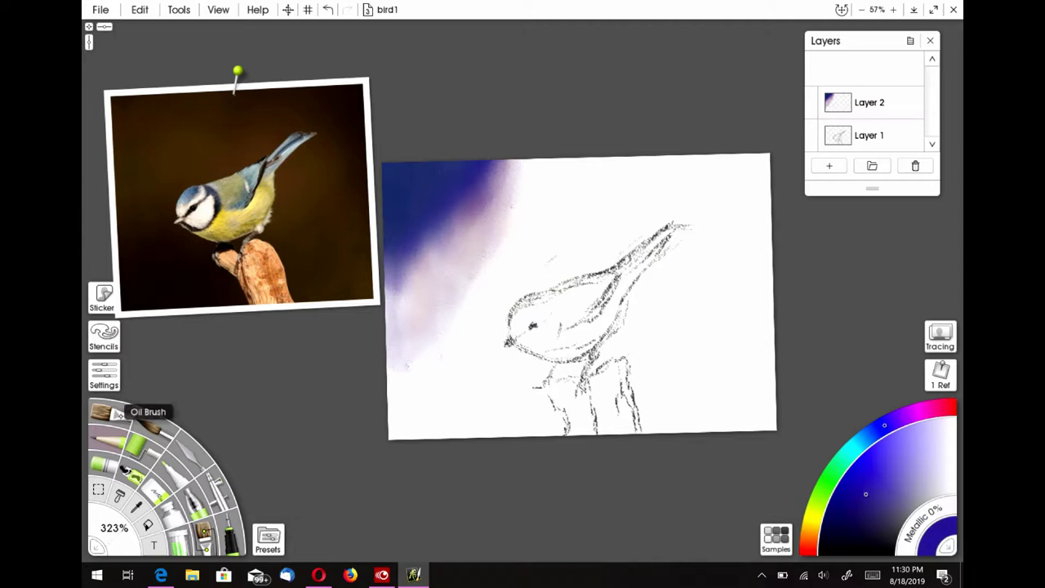
{"action": "mouse_move", "coordinate": [394, 432]}
{"action": "left_mouse_down"}
{"action": "mouse_move", "coordinate": [389, 390]}
{"action": "mouse_move", "coordinate": [424, 432]}
{"action": "mouse_move", "coordinate": [388, 426]}
{"action": "left_mouse_up"}
Step: Load the Medium Pastel preset and paint a broad dark blue border around the canvas edges, leaving the branch clear
{"action": "left_click", "coordinate": [125, 467]}
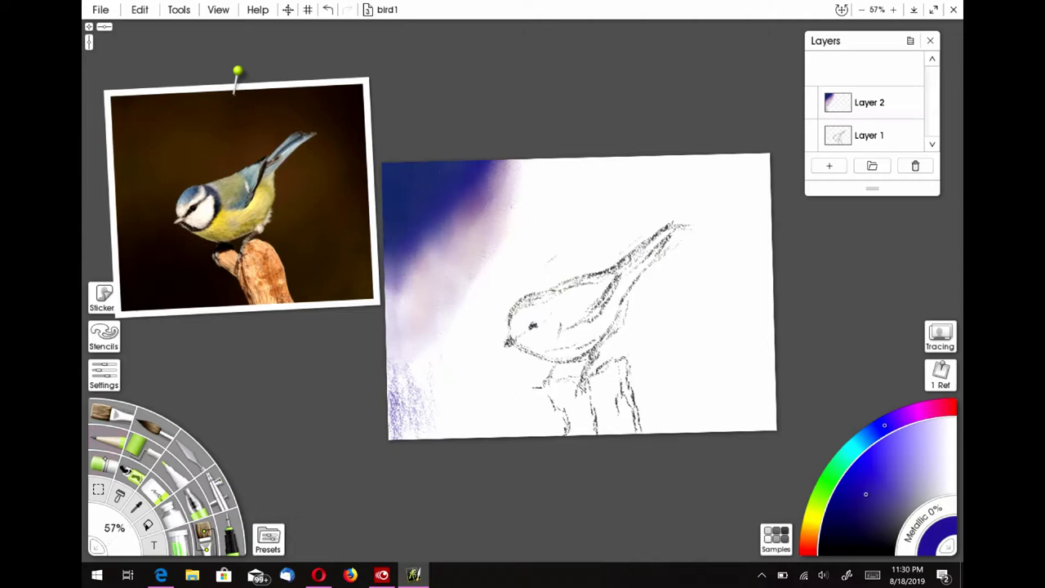
{"action": "left_click", "coordinate": [268, 539]}
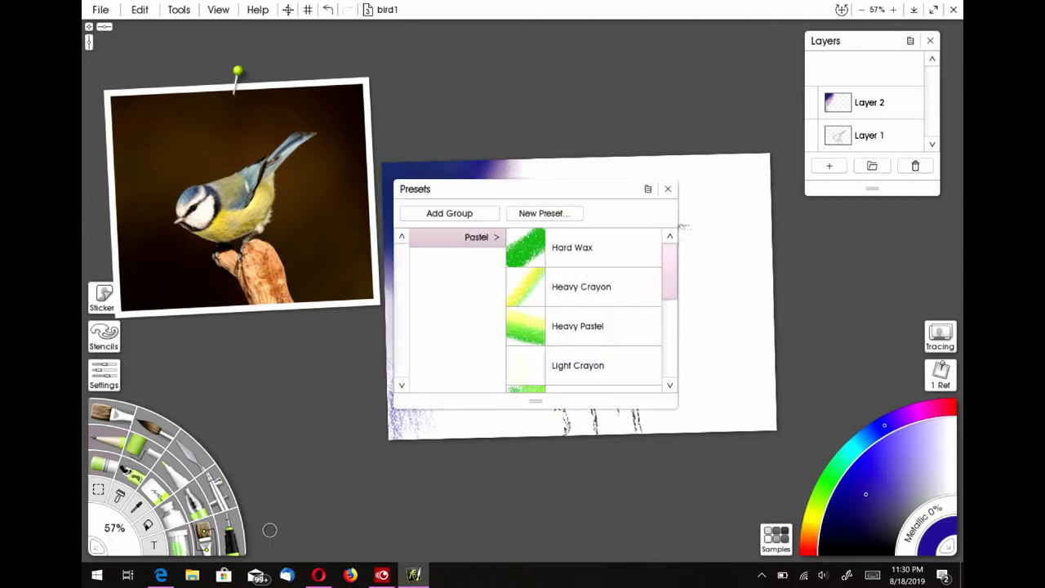
{"action": "scroll", "coordinate": [670, 318], "scroll_direction": "down", "scroll_amount": 2}
{"action": "left_click_drag", "start_coordinate": [669, 321], "coordinate": [669, 359]}
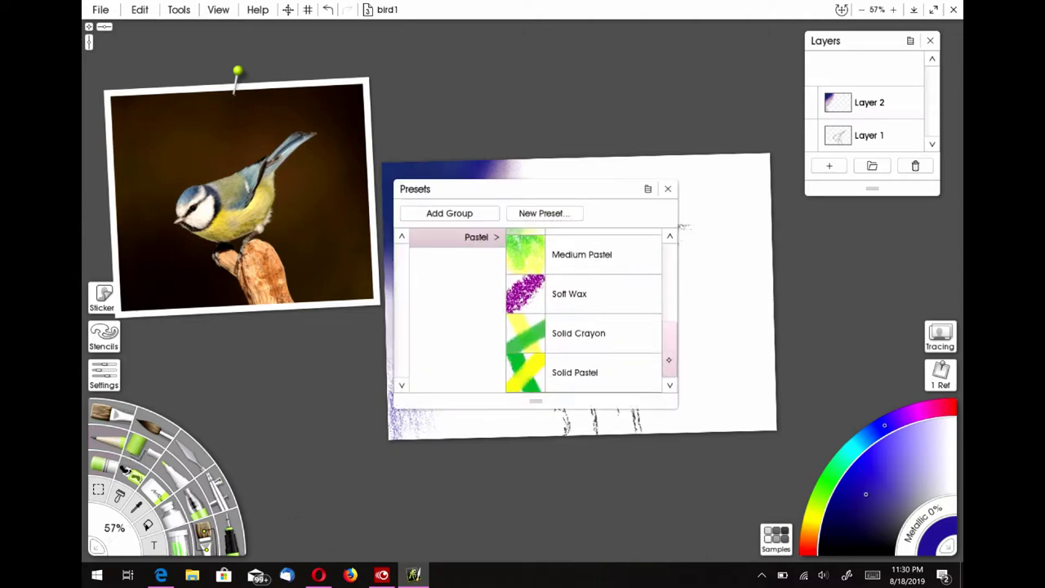
{"action": "left_click", "coordinate": [590, 255]}
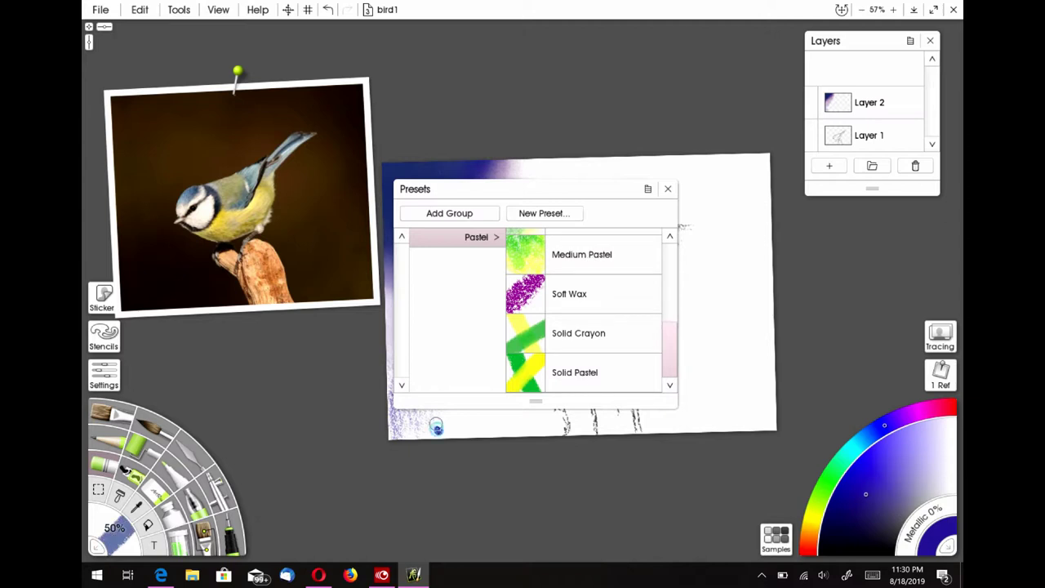
{"action": "mouse_move", "coordinate": [434, 425]}
{"action": "left_mouse_down"}
{"action": "mouse_move", "coordinate": [398, 421]}
{"action": "mouse_move", "coordinate": [441, 384]}
{"action": "mouse_move", "coordinate": [470, 392]}
{"action": "mouse_move", "coordinate": [401, 320]}
{"action": "mouse_move", "coordinate": [490, 429]}
{"action": "mouse_move", "coordinate": [481, 413]}
{"action": "left_mouse_up"}
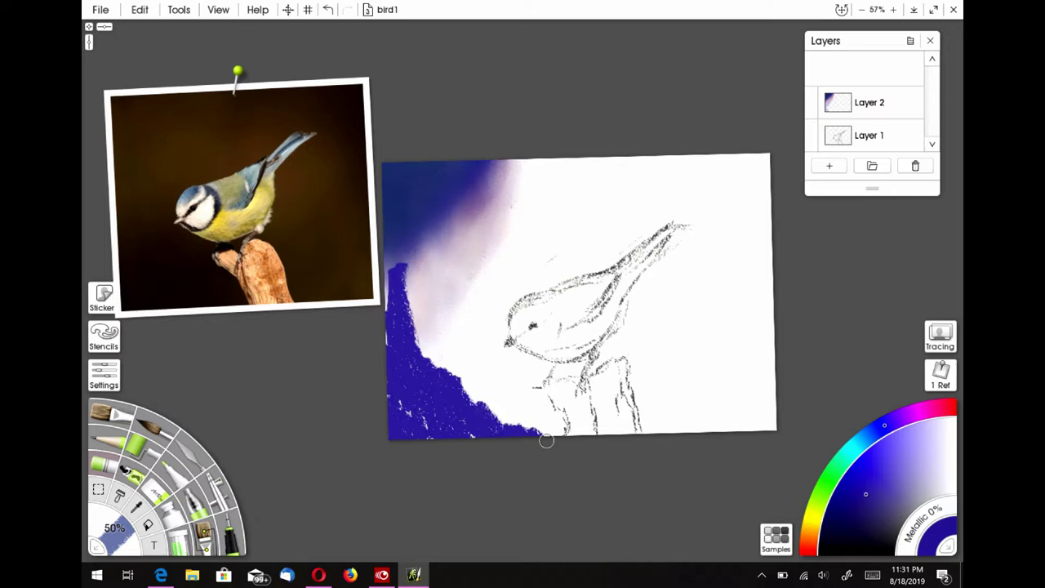
{"action": "left_click_drag", "start_coordinate": [546, 440], "coordinate": [560, 434]}
{"action": "mouse_move", "coordinate": [657, 428]}
{"action": "left_mouse_down"}
{"action": "mouse_move", "coordinate": [645, 404]}
{"action": "mouse_move", "coordinate": [756, 422]}
{"action": "mouse_move", "coordinate": [772, 399]}
{"action": "mouse_move", "coordinate": [753, 408]}
{"action": "mouse_move", "coordinate": [744, 172]}
{"action": "mouse_move", "coordinate": [752, 209]}
{"action": "mouse_move", "coordinate": [763, 160]}
{"action": "mouse_move", "coordinate": [761, 335]}
{"action": "mouse_move", "coordinate": [745, 204]}
{"action": "mouse_move", "coordinate": [659, 160]}
{"action": "mouse_move", "coordinate": [485, 169]}
{"action": "mouse_move", "coordinate": [708, 175]}
{"action": "left_mouse_up"}
Step: Choose a deep violet, close the presets and paint a broad violet pastel ring just inside the blue border
{"action": "left_click", "coordinate": [901, 417]}
{"action": "left_click", "coordinate": [881, 498]}
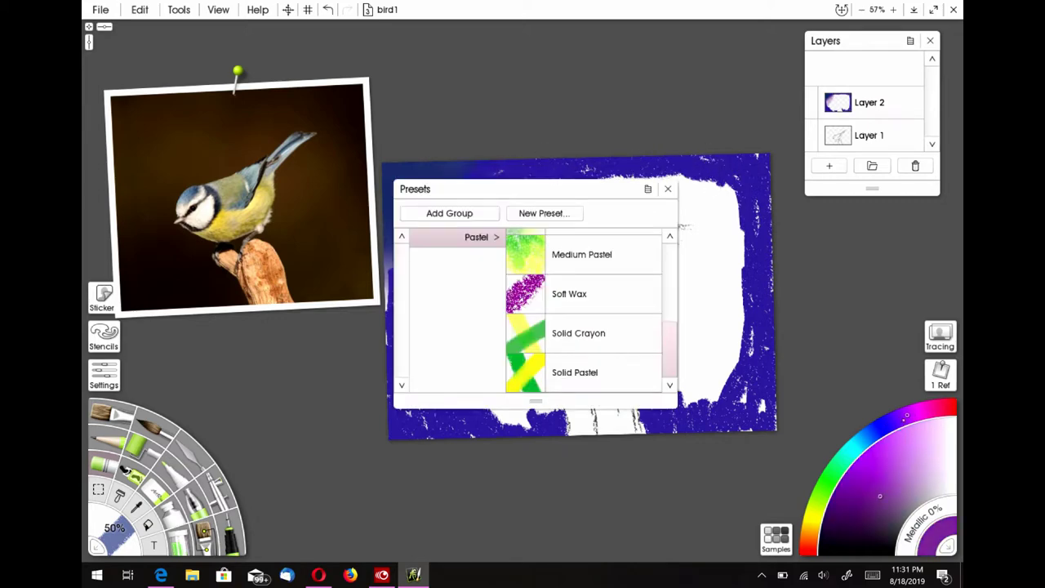
{"action": "left_click", "coordinate": [851, 487]}
{"action": "left_click", "coordinate": [668, 189]}
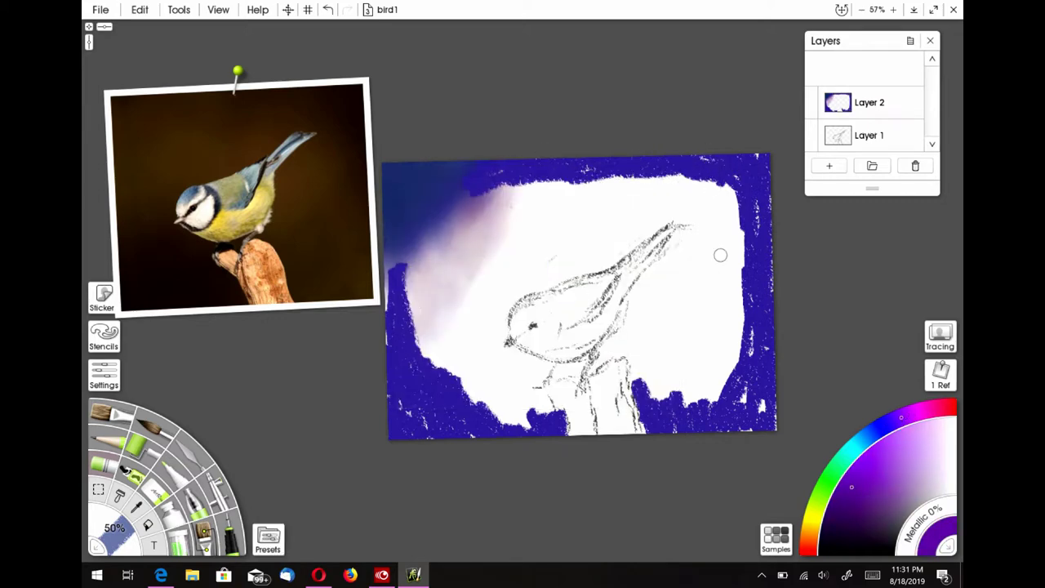
{"action": "mouse_move", "coordinate": [694, 188]}
{"action": "left_mouse_down"}
{"action": "mouse_move", "coordinate": [739, 225]}
{"action": "mouse_move", "coordinate": [719, 384]}
{"action": "mouse_move", "coordinate": [705, 389]}
{"action": "mouse_move", "coordinate": [710, 225]}
{"action": "mouse_move", "coordinate": [462, 201]}
{"action": "mouse_move", "coordinate": [490, 412]}
{"action": "mouse_move", "coordinate": [543, 423]}
{"action": "left_mouse_up"}
{"action": "mouse_move", "coordinate": [489, 280]}
{"action": "left_mouse_down"}
{"action": "mouse_move", "coordinate": [463, 356]}
{"action": "mouse_move", "coordinate": [533, 214]}
{"action": "mouse_move", "coordinate": [603, 184]}
{"action": "mouse_move", "coordinate": [673, 196]}
{"action": "mouse_move", "coordinate": [716, 239]}
{"action": "mouse_move", "coordinate": [704, 374]}
{"action": "left_mouse_up"}
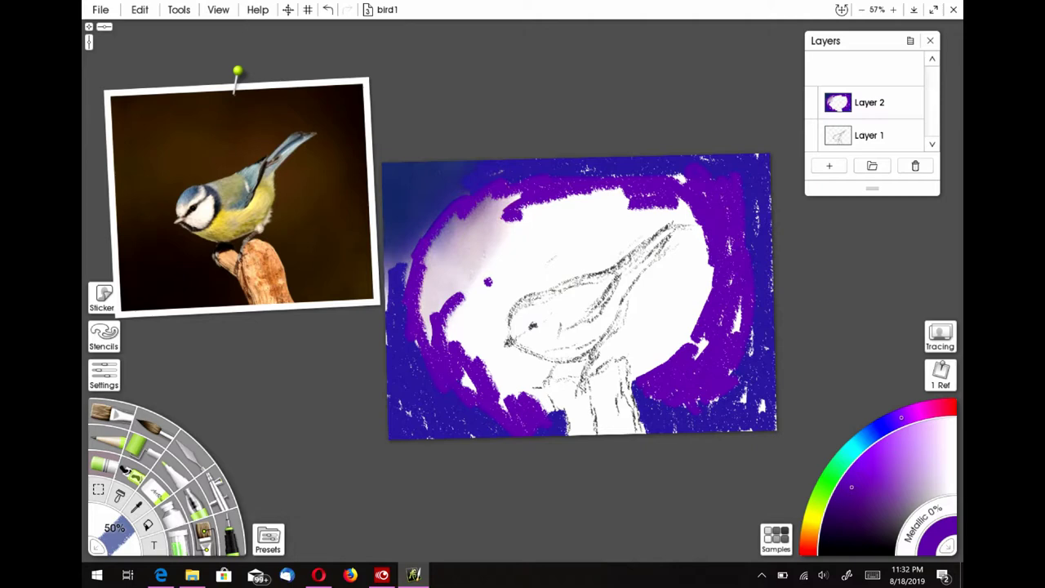
{"action": "mouse_move", "coordinate": [449, 322]}
{"action": "left_mouse_down"}
{"action": "mouse_move", "coordinate": [469, 376]}
{"action": "mouse_move", "coordinate": [471, 364]}
{"action": "left_mouse_up"}
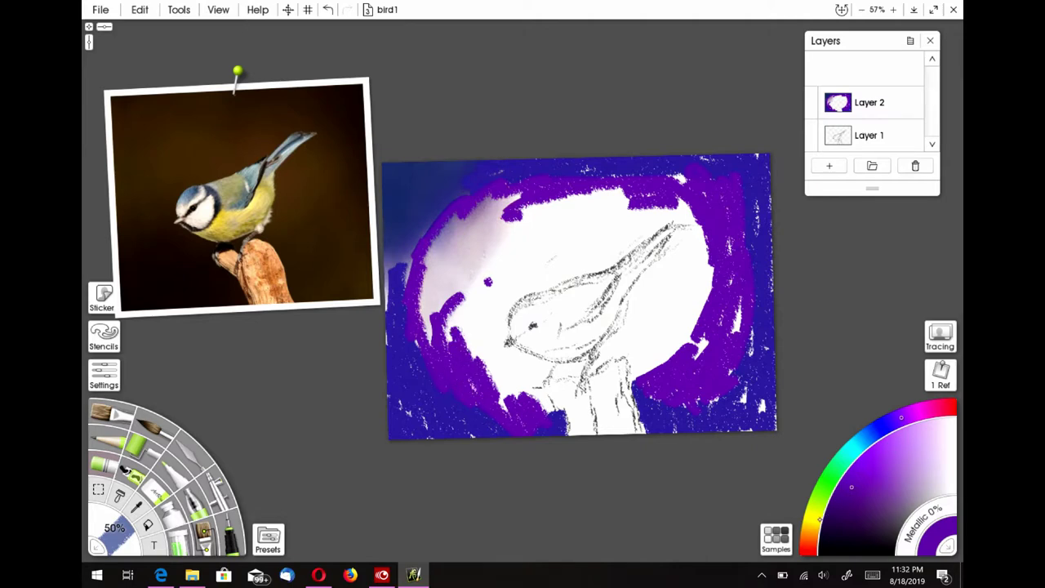
Step: Choose a golden yellow and paint pastel strokes inside the violet ring, around the bird sketch
{"action": "left_click", "coordinate": [812, 528]}
{"action": "left_click", "coordinate": [885, 474]}
{"action": "mouse_move", "coordinate": [512, 214]}
{"action": "left_mouse_down"}
{"action": "mouse_move", "coordinate": [489, 250]}
{"action": "mouse_move", "coordinate": [504, 266]}
{"action": "mouse_move", "coordinate": [601, 203]}
{"action": "mouse_move", "coordinate": [684, 207]}
{"action": "mouse_move", "coordinate": [680, 314]}
{"action": "mouse_move", "coordinate": [664, 356]}
{"action": "mouse_move", "coordinate": [638, 330]}
{"action": "mouse_move", "coordinate": [613, 353]}
{"action": "mouse_move", "coordinate": [571, 368]}
{"action": "mouse_move", "coordinate": [505, 374]}
{"action": "mouse_move", "coordinate": [522, 361]}
{"action": "mouse_move", "coordinate": [518, 265]}
{"action": "mouse_move", "coordinate": [480, 215]}
{"action": "mouse_move", "coordinate": [441, 331]}
{"action": "left_mouse_up"}
Step: Blend the blue, violet and yellow together with the palette knife across the canvas's left side and lower left corner
{"action": "left_click", "coordinate": [195, 445]}
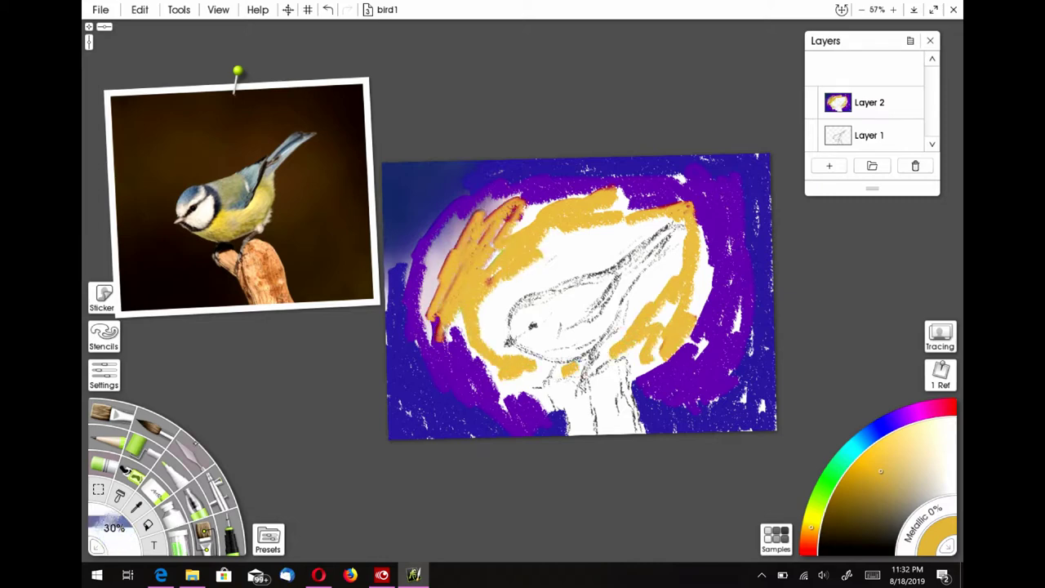
{"action": "left_click_drag", "start_coordinate": [510, 227], "coordinate": [520, 210]}
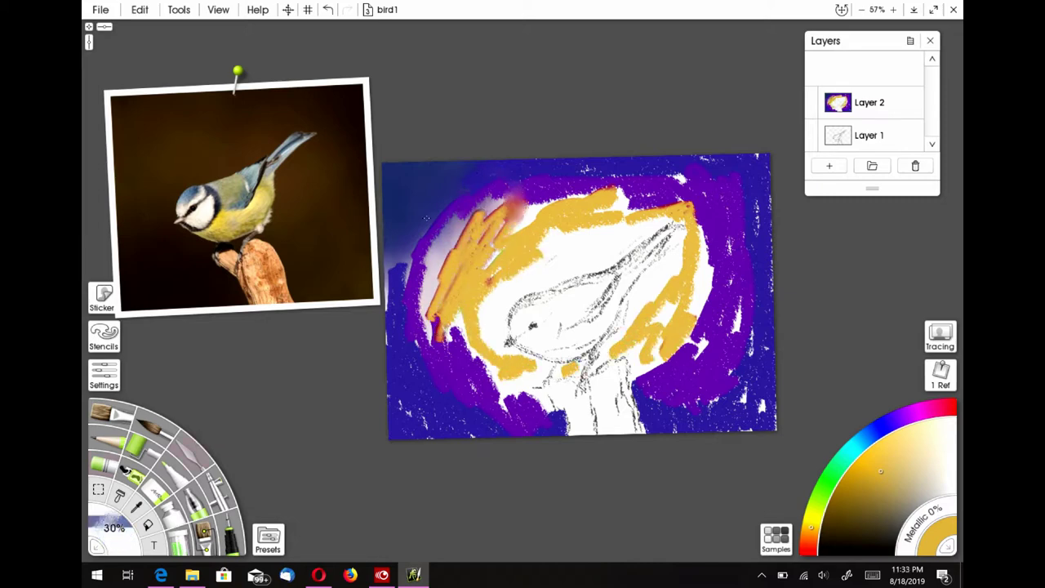
{"action": "mouse_move", "coordinate": [440, 217]}
{"action": "left_mouse_down"}
{"action": "mouse_move", "coordinate": [417, 276]}
{"action": "mouse_move", "coordinate": [391, 300]}
{"action": "mouse_move", "coordinate": [385, 353]}
{"action": "left_mouse_up"}
{"action": "left_click_drag", "start_coordinate": [440, 260], "coordinate": [424, 327]}
{"action": "mouse_move", "coordinate": [441, 285]}
{"action": "left_mouse_down"}
{"action": "mouse_move", "coordinate": [467, 223]}
{"action": "mouse_move", "coordinate": [506, 188]}
{"action": "left_mouse_up"}
{"action": "mouse_move", "coordinate": [435, 258]}
{"action": "left_mouse_down"}
{"action": "mouse_move", "coordinate": [419, 294]}
{"action": "mouse_move", "coordinate": [426, 341]}
{"action": "mouse_move", "coordinate": [441, 322]}
{"action": "mouse_move", "coordinate": [433, 345]}
{"action": "mouse_move", "coordinate": [475, 389]}
{"action": "left_mouse_up"}
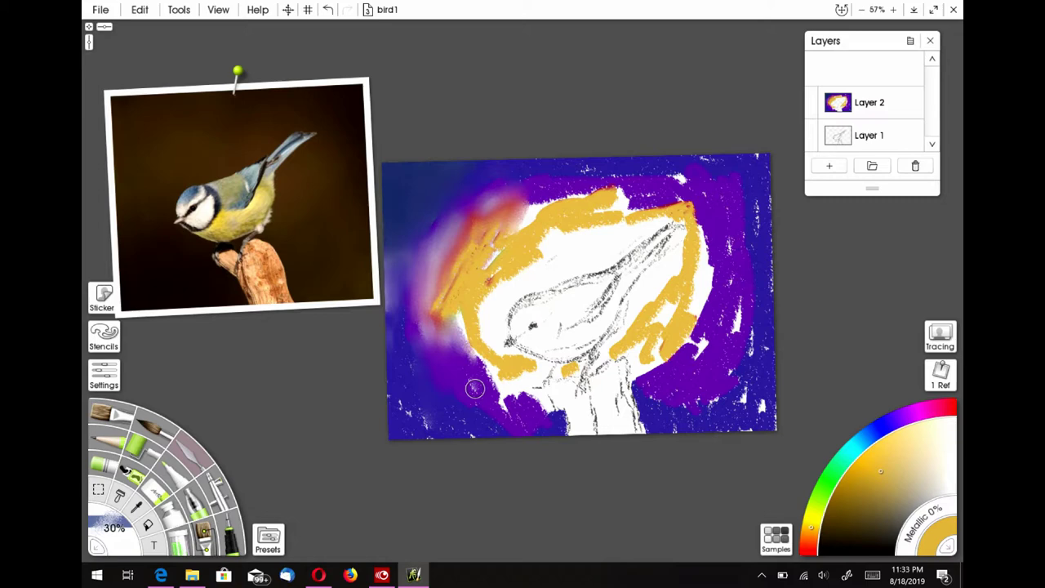
{"action": "mouse_move", "coordinate": [470, 347]}
{"action": "left_mouse_down"}
{"action": "mouse_move", "coordinate": [462, 319]}
{"action": "mouse_move", "coordinate": [460, 347]}
{"action": "mouse_move", "coordinate": [488, 377]}
{"action": "mouse_move", "coordinate": [494, 361]}
{"action": "mouse_move", "coordinate": [505, 411]}
{"action": "mouse_move", "coordinate": [472, 392]}
{"action": "mouse_move", "coordinate": [548, 412]}
{"action": "mouse_move", "coordinate": [533, 440]}
{"action": "left_mouse_up"}
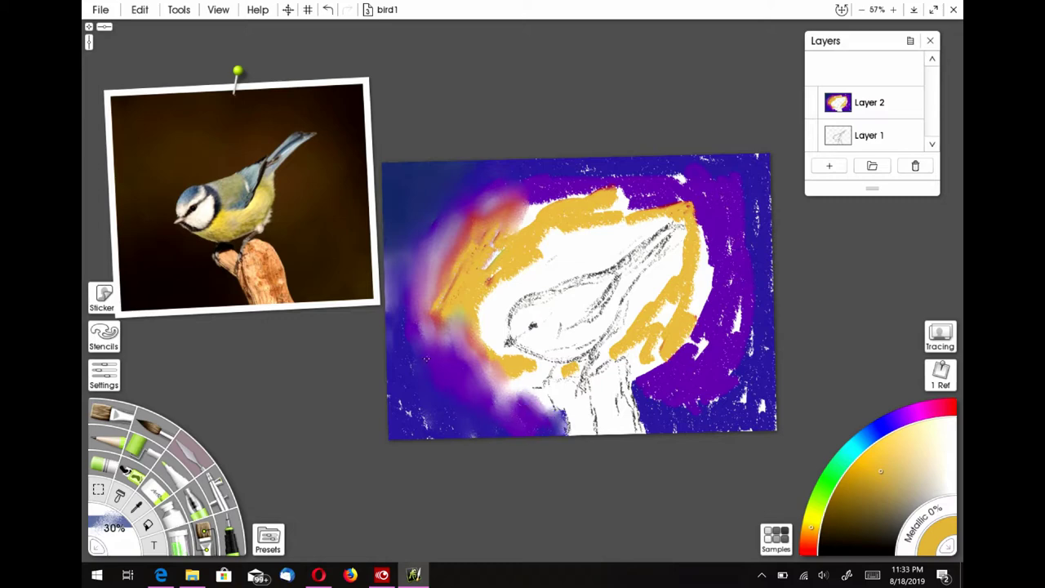
{"action": "left_click_drag", "start_coordinate": [399, 410], "coordinate": [446, 409]}
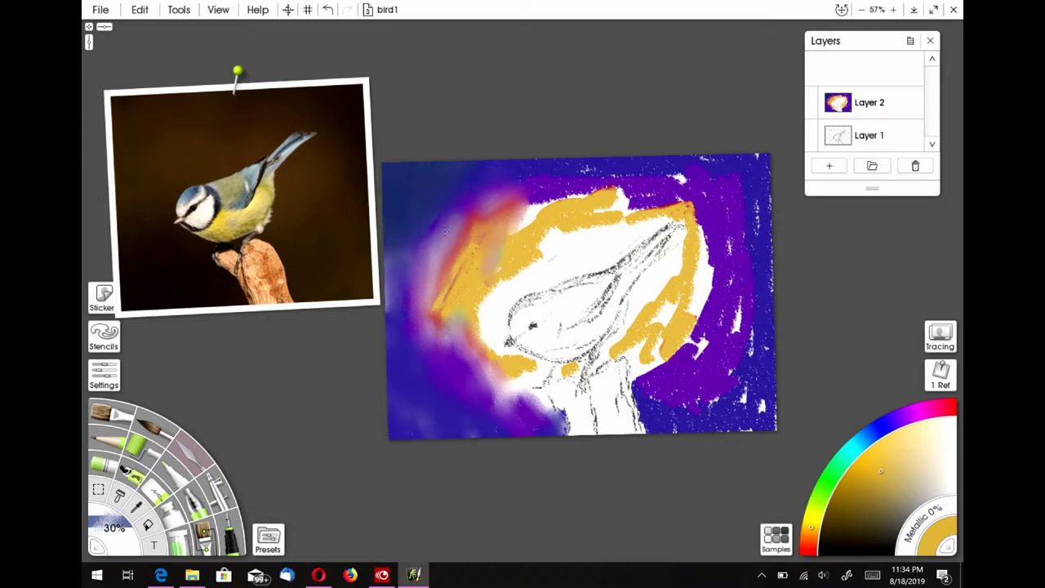
Step: Blend the yellow ring's remaining hard edges left of the bird, along the top and below the beak
{"action": "left_click_drag", "start_coordinate": [473, 229], "coordinate": [434, 312]}
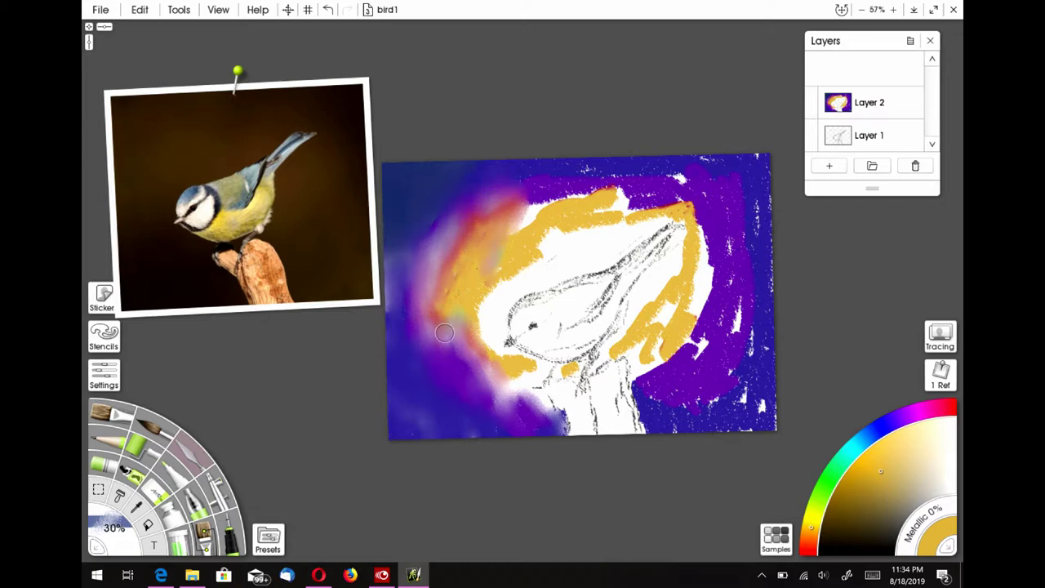
{"action": "mouse_move", "coordinate": [480, 291]}
{"action": "left_mouse_down"}
{"action": "mouse_move", "coordinate": [518, 270]}
{"action": "mouse_move", "coordinate": [493, 299]}
{"action": "left_mouse_up"}
{"action": "mouse_move", "coordinate": [518, 232]}
{"action": "left_mouse_down"}
{"action": "mouse_move", "coordinate": [566, 153]}
{"action": "mouse_move", "coordinate": [577, 208]}
{"action": "mouse_move", "coordinate": [539, 202]}
{"action": "left_mouse_up"}
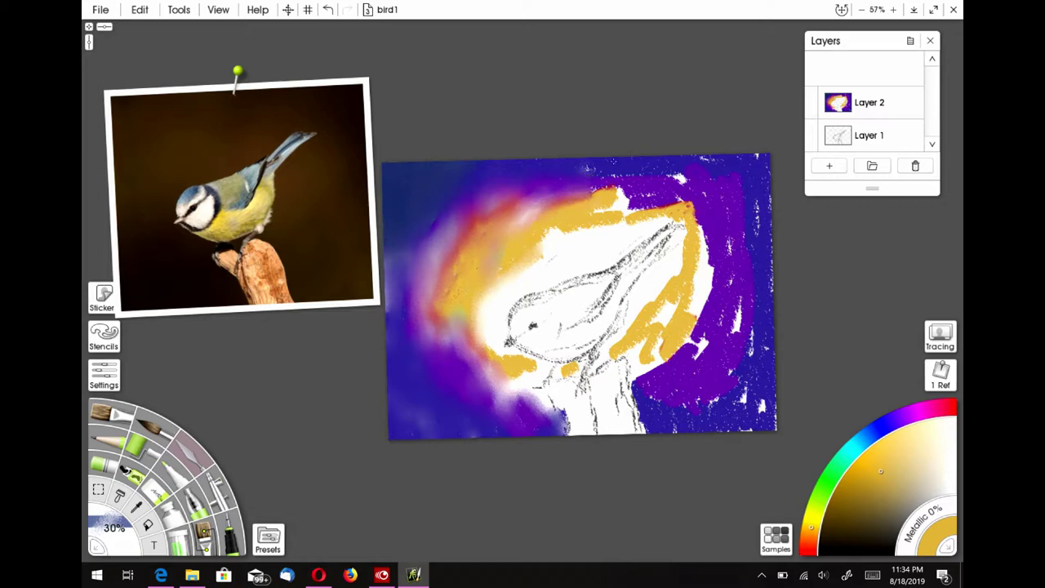
{"action": "mouse_move", "coordinate": [619, 193]}
{"action": "left_mouse_down"}
{"action": "mouse_move", "coordinate": [583, 189]}
{"action": "mouse_move", "coordinate": [630, 196]}
{"action": "mouse_move", "coordinate": [604, 209]}
{"action": "mouse_move", "coordinate": [666, 206]}
{"action": "mouse_move", "coordinate": [680, 174]}
{"action": "mouse_move", "coordinate": [674, 206]}
{"action": "mouse_move", "coordinate": [725, 176]}
{"action": "left_mouse_up"}
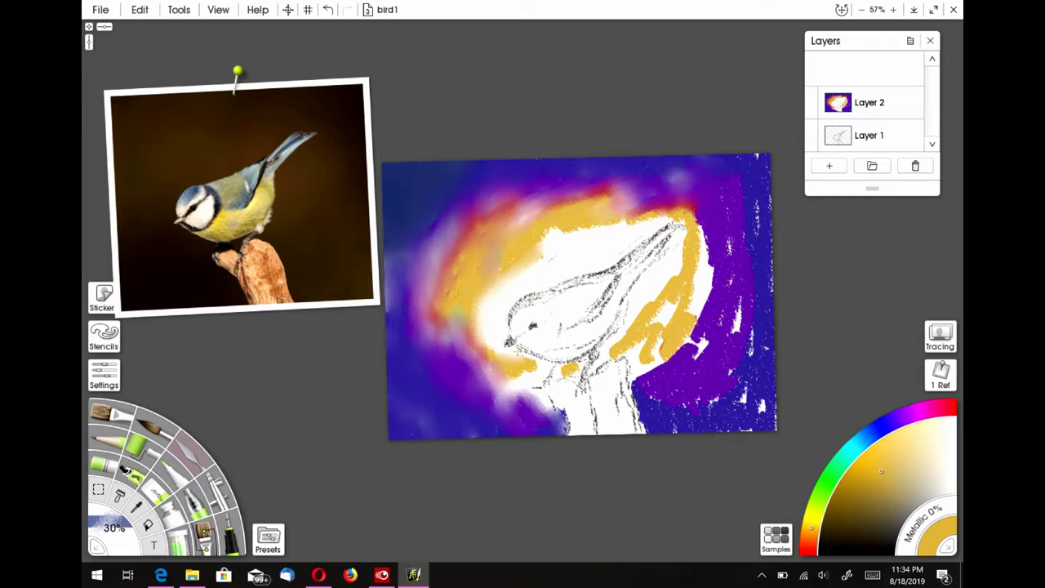
{"action": "left_click_drag", "start_coordinate": [530, 365], "coordinate": [523, 383]}
Step: Choose a dark brown and paint pastel strokes beneath the bird on both sides of the branch top
{"action": "left_click", "coordinate": [811, 534]}
{"action": "left_click", "coordinate": [872, 513]}
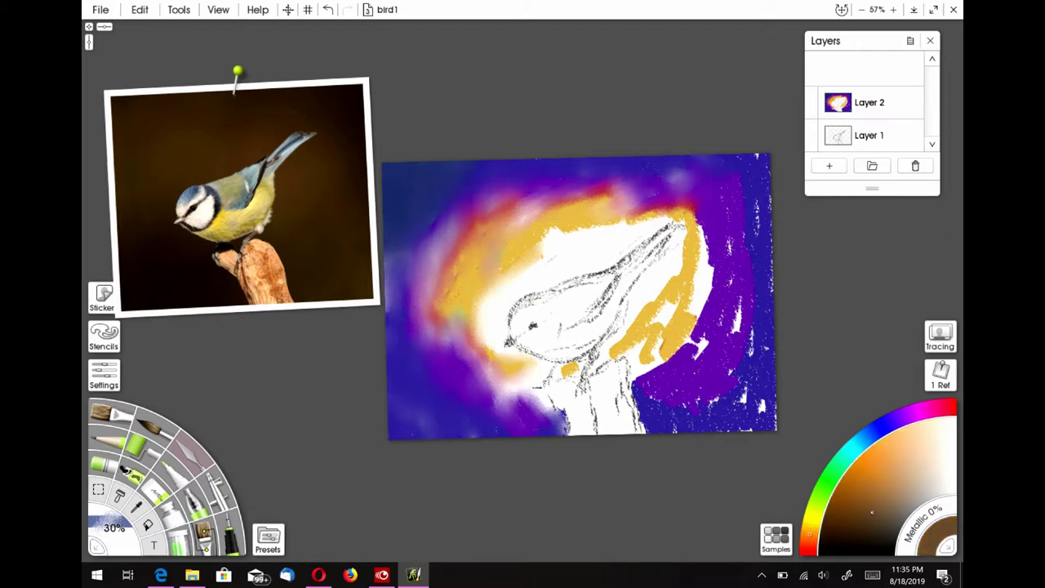
{"action": "left_click", "coordinate": [109, 441]}
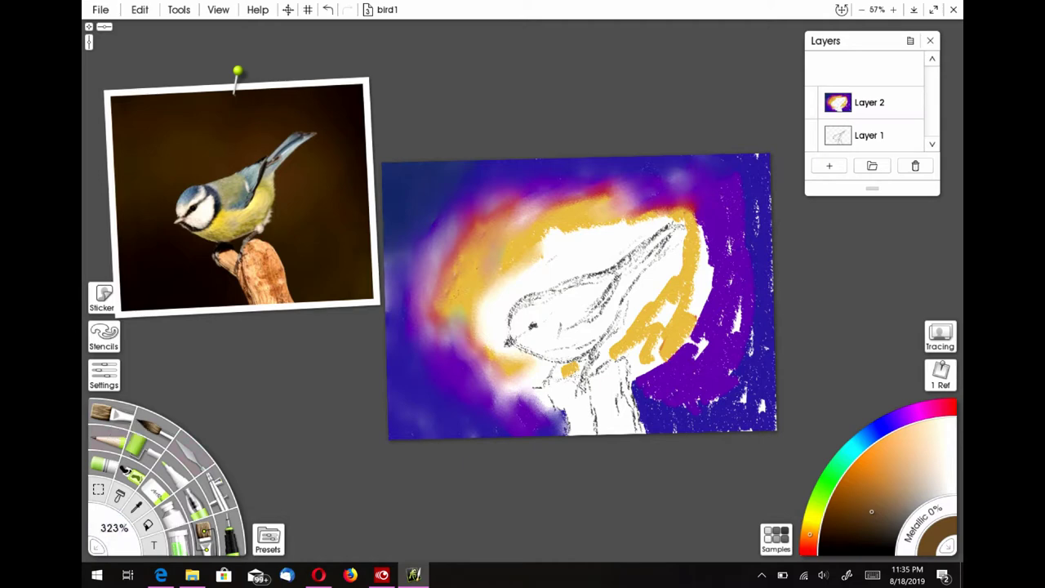
{"action": "left_click", "coordinate": [108, 463]}
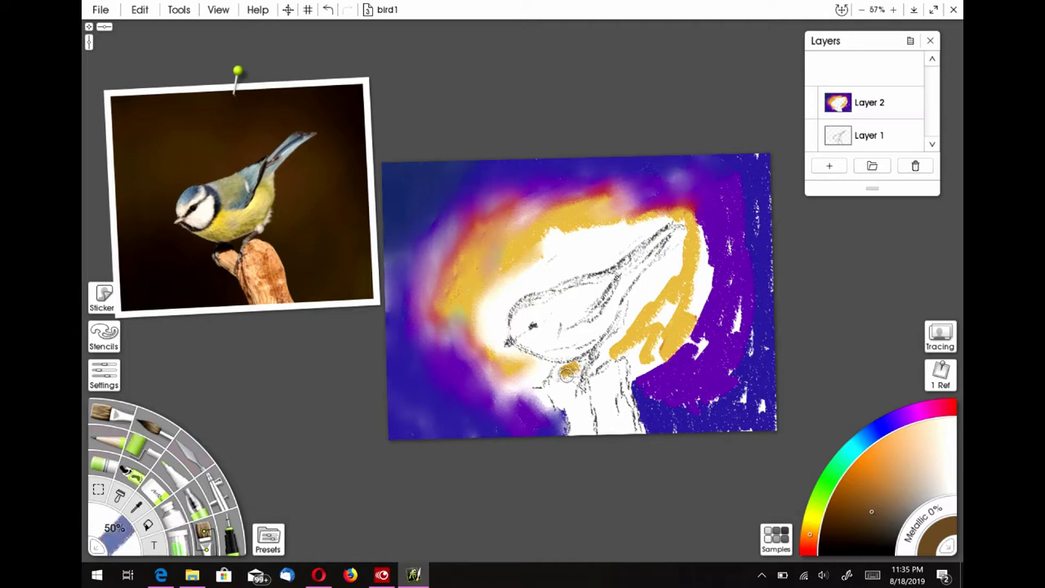
{"action": "mouse_move", "coordinate": [567, 373]}
{"action": "left_mouse_down"}
{"action": "mouse_move", "coordinate": [577, 361]}
{"action": "mouse_move", "coordinate": [512, 379]}
{"action": "left_mouse_up"}
{"action": "mouse_move", "coordinate": [595, 363]}
{"action": "left_mouse_down"}
{"action": "mouse_move", "coordinate": [665, 336]}
{"action": "mouse_move", "coordinate": [670, 343]}
{"action": "mouse_move", "coordinate": [655, 333]}
{"action": "mouse_move", "coordinate": [659, 355]}
{"action": "mouse_move", "coordinate": [639, 371]}
{"action": "mouse_move", "coordinate": [690, 341]}
{"action": "mouse_move", "coordinate": [703, 310]}
{"action": "mouse_move", "coordinate": [677, 309]}
{"action": "mouse_move", "coordinate": [694, 259]}
{"action": "mouse_move", "coordinate": [706, 264]}
{"action": "mouse_move", "coordinate": [703, 282]}
{"action": "mouse_move", "coordinate": [685, 247]}
{"action": "mouse_move", "coordinate": [669, 291]}
{"action": "mouse_move", "coordinate": [659, 285]}
{"action": "mouse_move", "coordinate": [680, 295]}
{"action": "mouse_move", "coordinate": [637, 355]}
{"action": "mouse_move", "coordinate": [688, 356]}
{"action": "mouse_move", "coordinate": [698, 333]}
{"action": "left_mouse_up"}
Step: Blend the brown beneath the bird and the yellow around it with the palette knife
{"action": "left_click", "coordinate": [197, 456]}
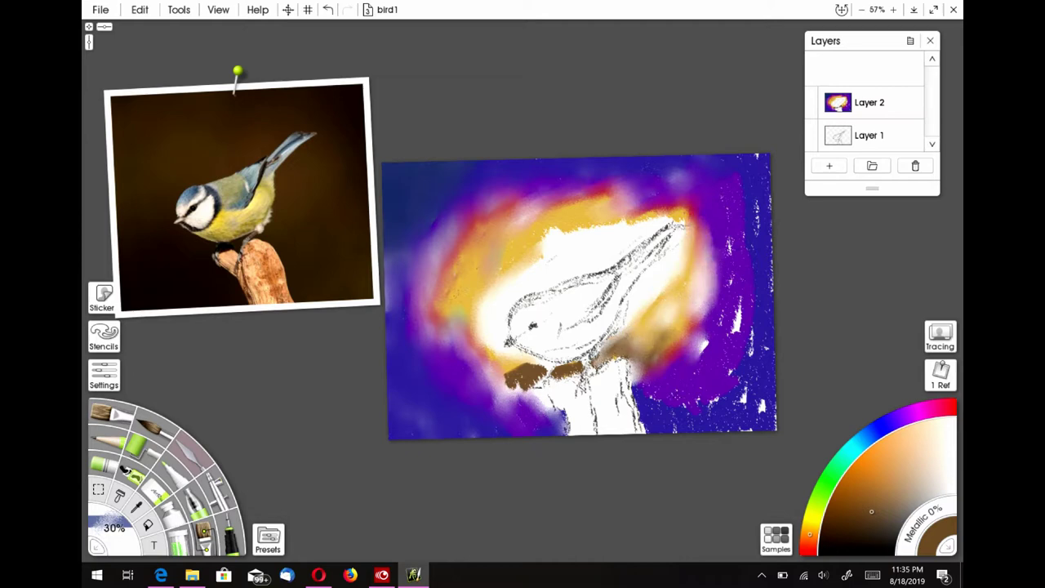
{"action": "mouse_move", "coordinate": [505, 381]}
{"action": "left_mouse_down"}
{"action": "mouse_move", "coordinate": [516, 371]}
{"action": "mouse_move", "coordinate": [535, 388]}
{"action": "mouse_move", "coordinate": [498, 382]}
{"action": "mouse_move", "coordinate": [522, 363]}
{"action": "mouse_move", "coordinate": [582, 364]}
{"action": "mouse_move", "coordinate": [667, 279]}
{"action": "left_mouse_up"}
{"action": "left_click_drag", "start_coordinate": [633, 221], "coordinate": [532, 229]}
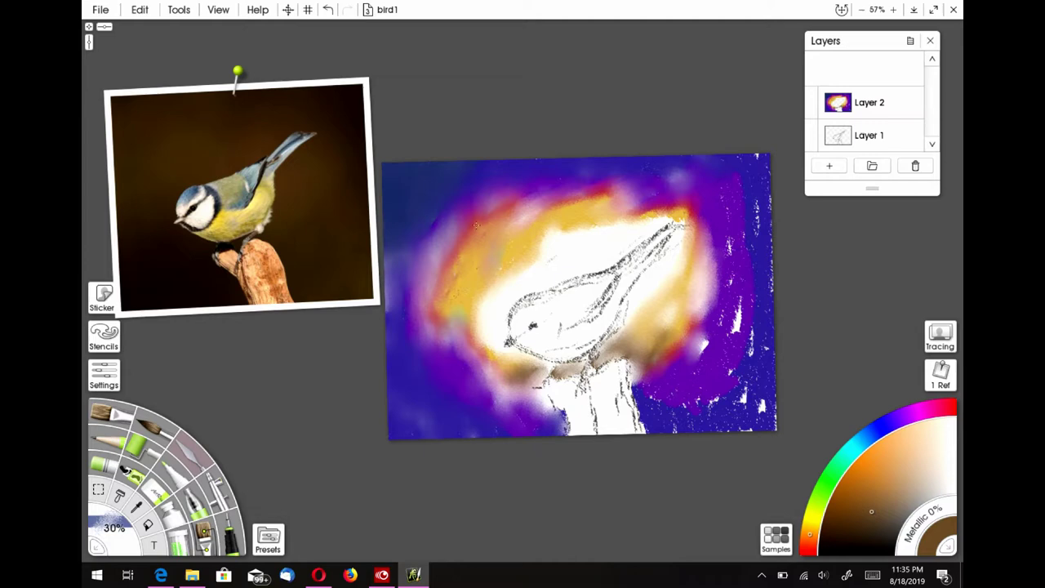
Step: Choose a light peach and fill the white area around the bird with pastel, adding a patch in the right-hand violet
{"action": "left_click", "coordinate": [913, 445]}
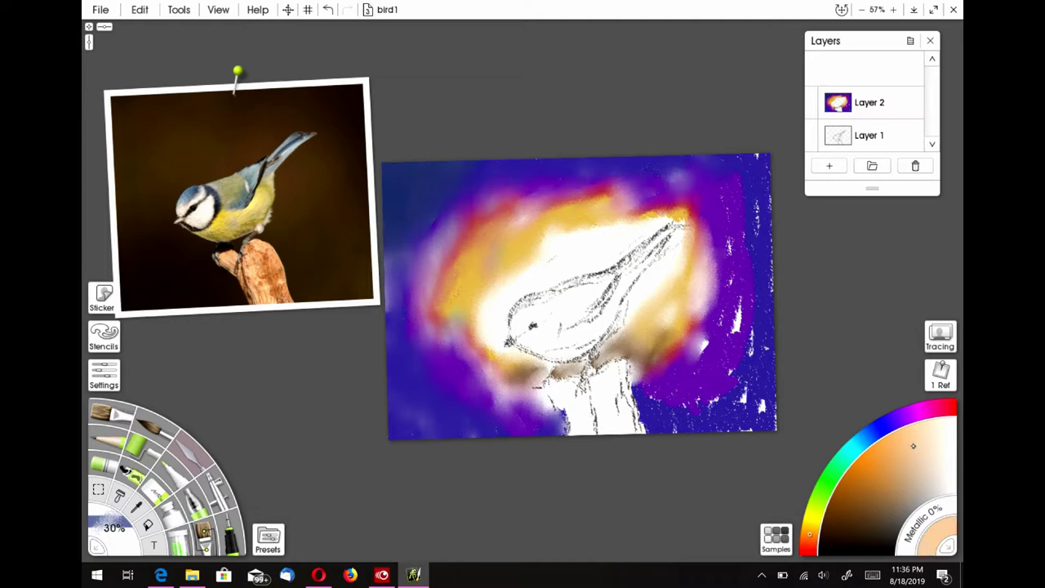
{"action": "left_click", "coordinate": [104, 461]}
{"action": "mouse_move", "coordinate": [530, 279]}
{"action": "left_mouse_down"}
{"action": "mouse_move", "coordinate": [586, 257]}
{"action": "mouse_move", "coordinate": [574, 236]}
{"action": "mouse_move", "coordinate": [561, 277]}
{"action": "mouse_move", "coordinate": [637, 220]}
{"action": "mouse_move", "coordinate": [490, 327]}
{"action": "mouse_move", "coordinate": [494, 343]}
{"action": "mouse_move", "coordinate": [477, 320]}
{"action": "mouse_move", "coordinate": [470, 347]}
{"action": "mouse_move", "coordinate": [494, 372]}
{"action": "mouse_move", "coordinate": [668, 267]}
{"action": "mouse_move", "coordinate": [693, 215]}
{"action": "left_mouse_up"}
{"action": "mouse_move", "coordinate": [725, 291]}
{"action": "left_mouse_down"}
{"action": "mouse_move", "coordinate": [727, 335]}
{"action": "mouse_move", "coordinate": [732, 317]}
{"action": "left_mouse_up"}
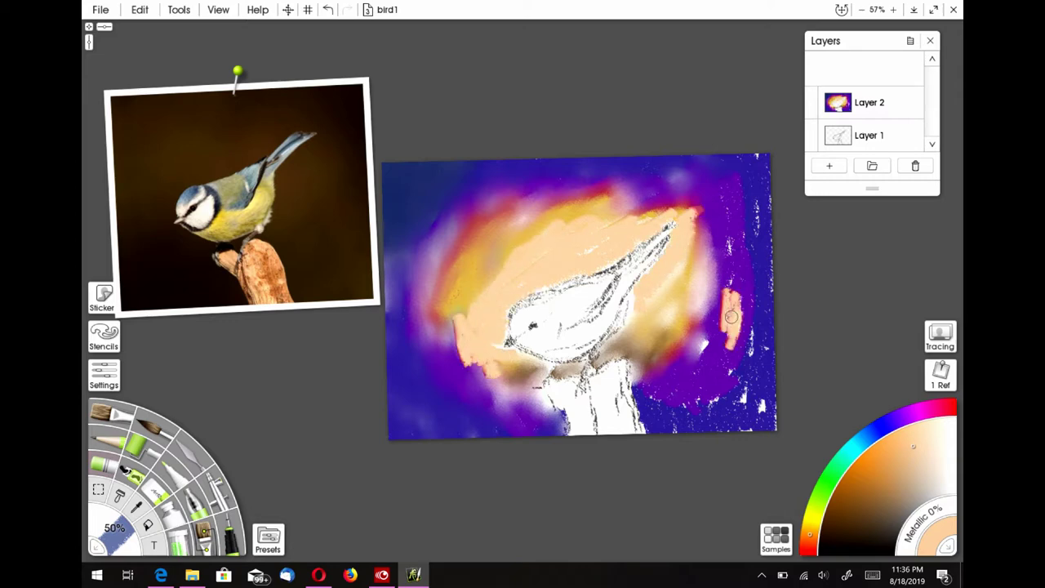
Step: Blend the peach patch in the violet and the peach edges above the tail and beside the beak with the palette knife
{"action": "left_click", "coordinate": [190, 454]}
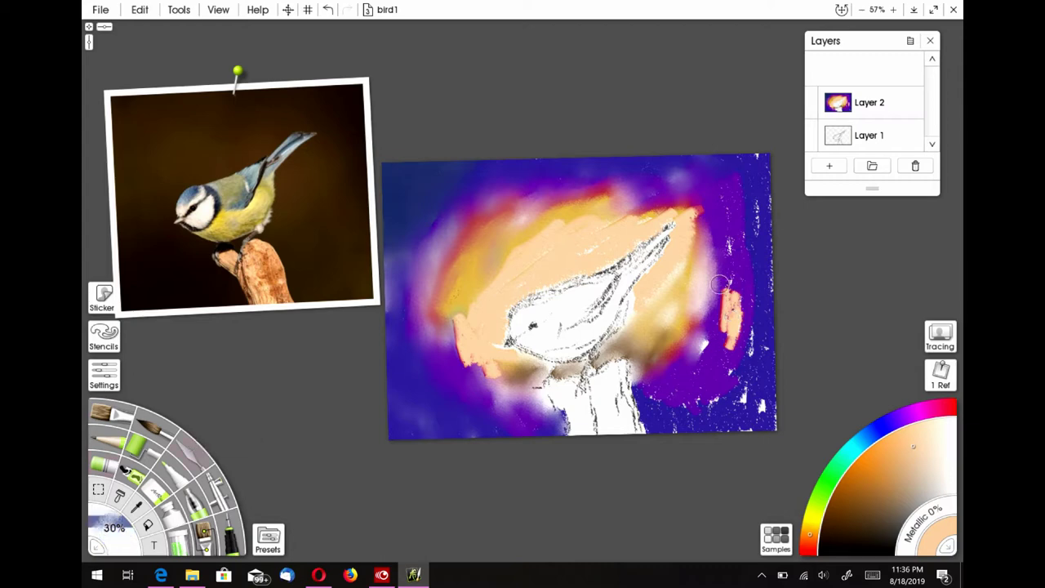
{"action": "mouse_move", "coordinate": [719, 284]}
{"action": "left_mouse_down"}
{"action": "mouse_move", "coordinate": [732, 336]}
{"action": "mouse_move", "coordinate": [705, 343]}
{"action": "left_mouse_up"}
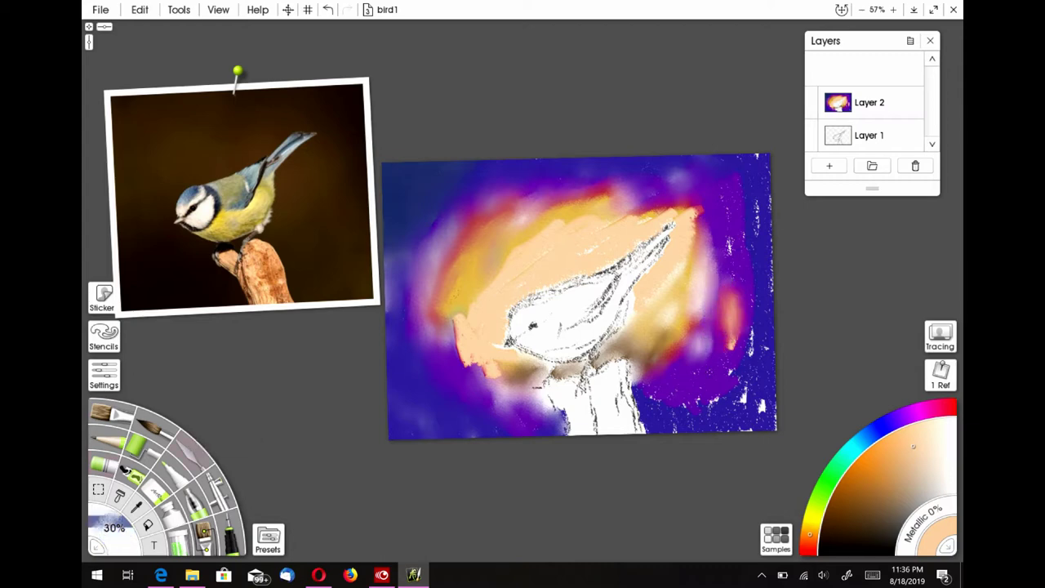
{"action": "mouse_move", "coordinate": [734, 310]}
{"action": "left_mouse_down"}
{"action": "mouse_move", "coordinate": [749, 360]}
{"action": "mouse_move", "coordinate": [728, 239]}
{"action": "left_mouse_up"}
{"action": "left_click_drag", "start_coordinate": [699, 211], "coordinate": [625, 216]}
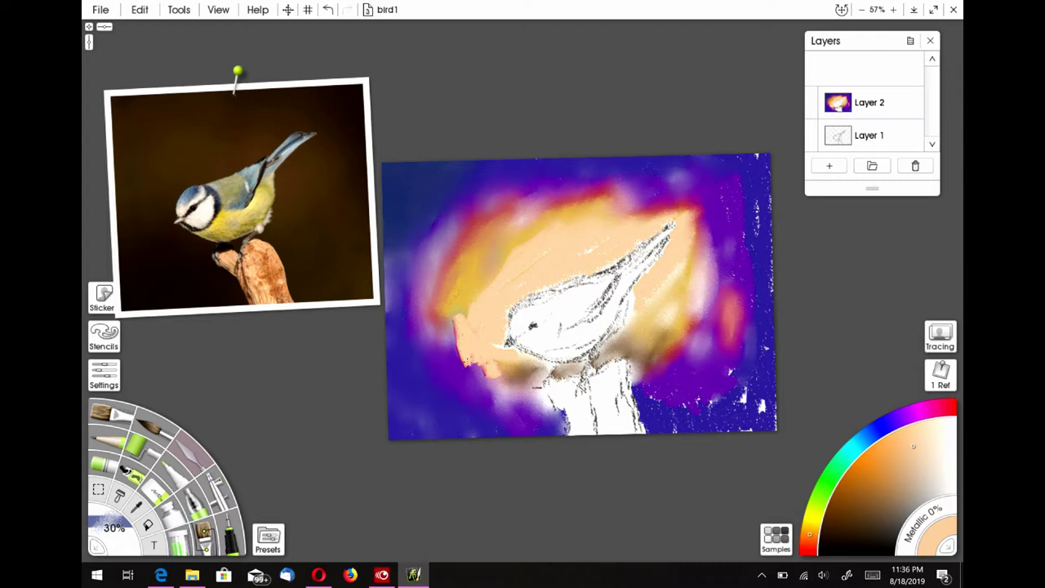
{"action": "mouse_move", "coordinate": [445, 308]}
{"action": "left_mouse_down"}
{"action": "mouse_move", "coordinate": [463, 363]}
{"action": "mouse_move", "coordinate": [496, 384]}
{"action": "mouse_move", "coordinate": [478, 364]}
{"action": "left_mouse_up"}
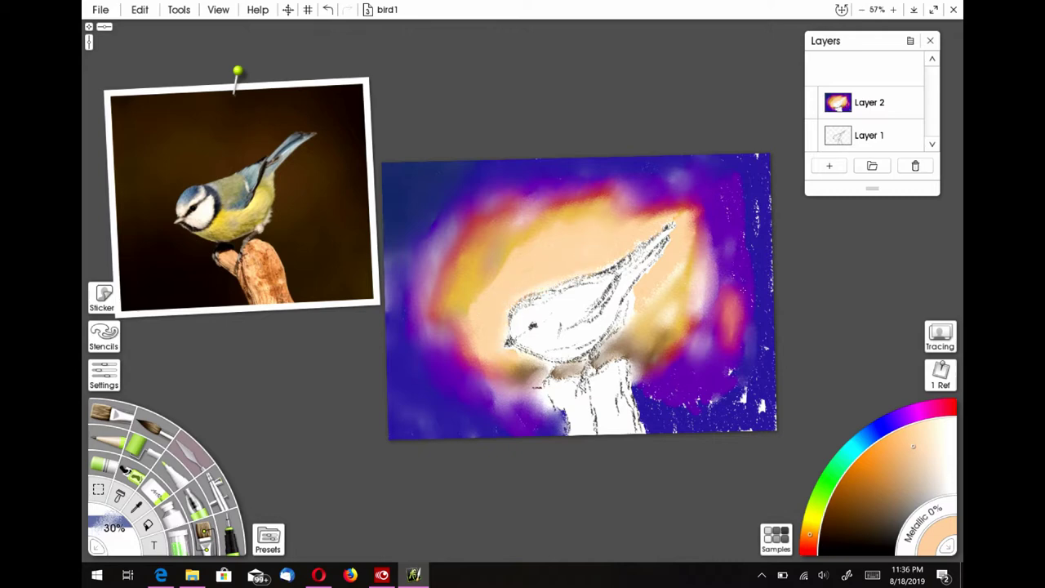
Step: Smooth the speckled blue and violet along the canvas's right edge and lower right corner, plus the peach beside the tail
{"action": "left_click_drag", "start_coordinate": [753, 245], "coordinate": [754, 202]}
{"action": "left_click_drag", "start_coordinate": [756, 154], "coordinate": [757, 160]}
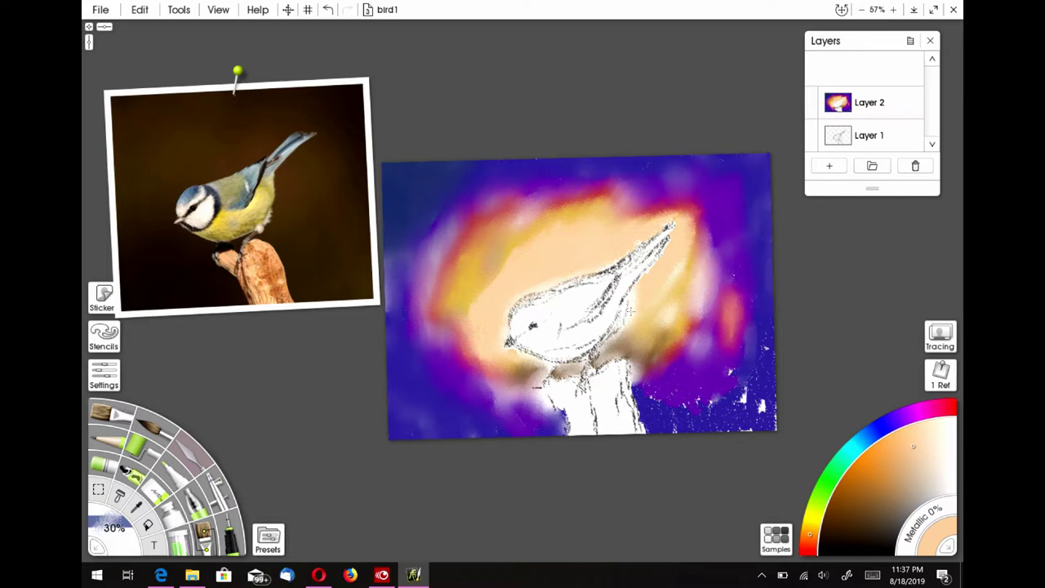
{"action": "left_click_drag", "start_coordinate": [643, 282], "coordinate": [666, 255]}
{"action": "left_click_drag", "start_coordinate": [696, 213], "coordinate": [693, 248]}
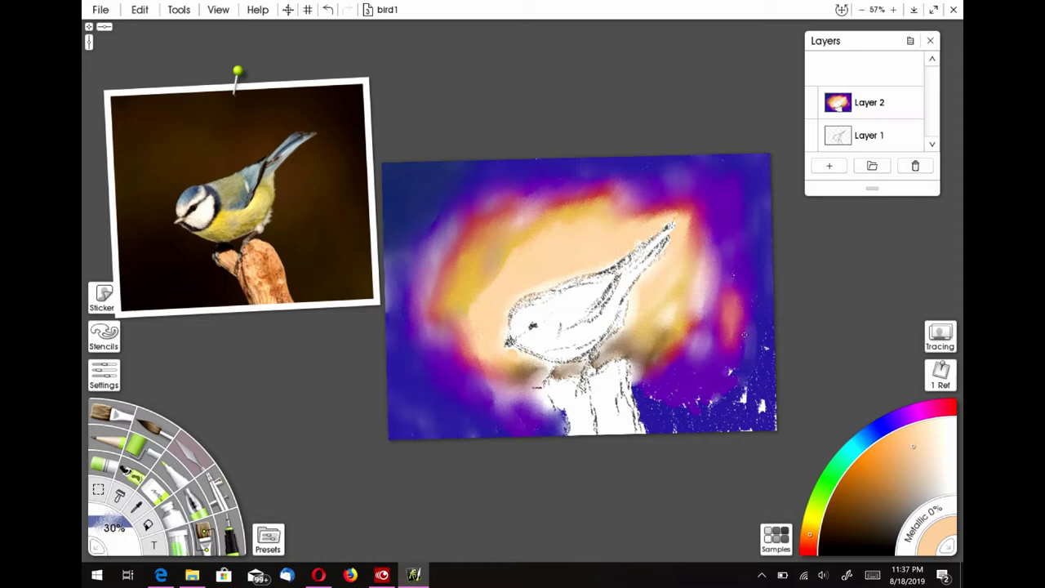
{"action": "mouse_move", "coordinate": [766, 354]}
{"action": "left_mouse_down"}
{"action": "mouse_move", "coordinate": [759, 408]}
{"action": "mouse_move", "coordinate": [734, 368]}
{"action": "mouse_move", "coordinate": [763, 407]}
{"action": "mouse_move", "coordinate": [772, 402]}
{"action": "mouse_move", "coordinate": [709, 428]}
{"action": "left_mouse_up"}
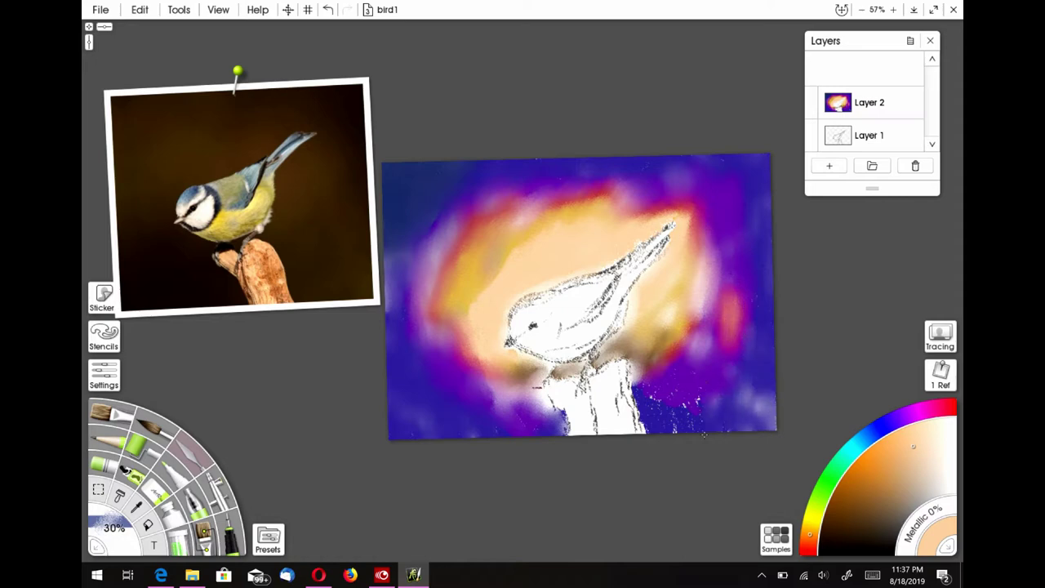
{"action": "mouse_move", "coordinate": [632, 361]}
{"action": "left_mouse_down"}
{"action": "mouse_move", "coordinate": [644, 423]}
{"action": "mouse_move", "coordinate": [650, 407]}
{"action": "mouse_move", "coordinate": [690, 408]}
{"action": "left_mouse_up"}
Step: Soften the ring's lower right part, choose a pale cream and paint pastel strokes along the ring's top and left side
{"action": "left_click", "coordinate": [942, 433]}
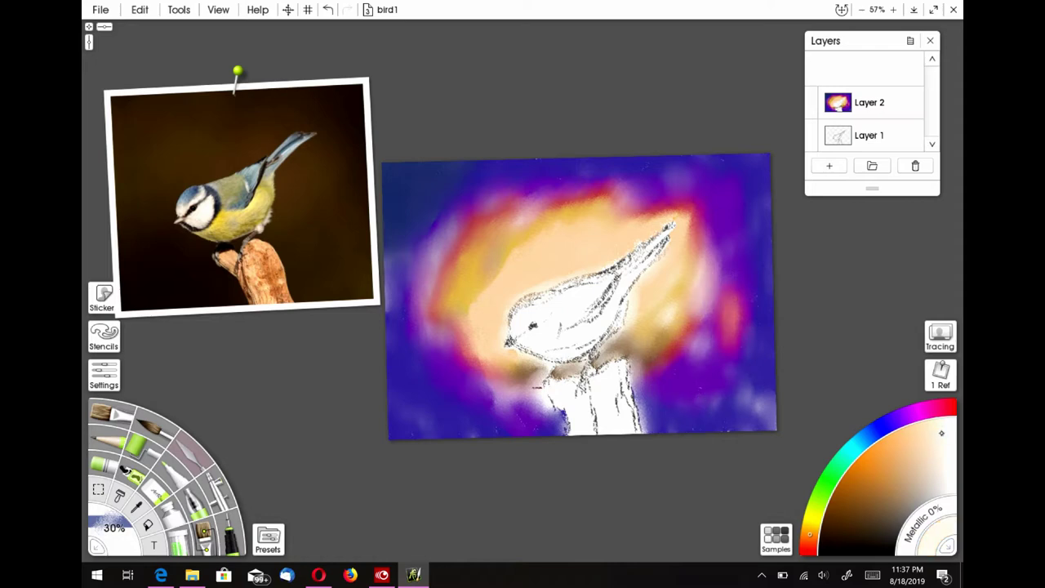
{"action": "mouse_move", "coordinate": [657, 366]}
{"action": "left_mouse_down"}
{"action": "mouse_move", "coordinate": [716, 293]}
{"action": "mouse_move", "coordinate": [707, 322]}
{"action": "mouse_move", "coordinate": [702, 297]}
{"action": "mouse_move", "coordinate": [683, 360]}
{"action": "mouse_move", "coordinate": [662, 356]}
{"action": "mouse_move", "coordinate": [664, 347]}
{"action": "left_mouse_up"}
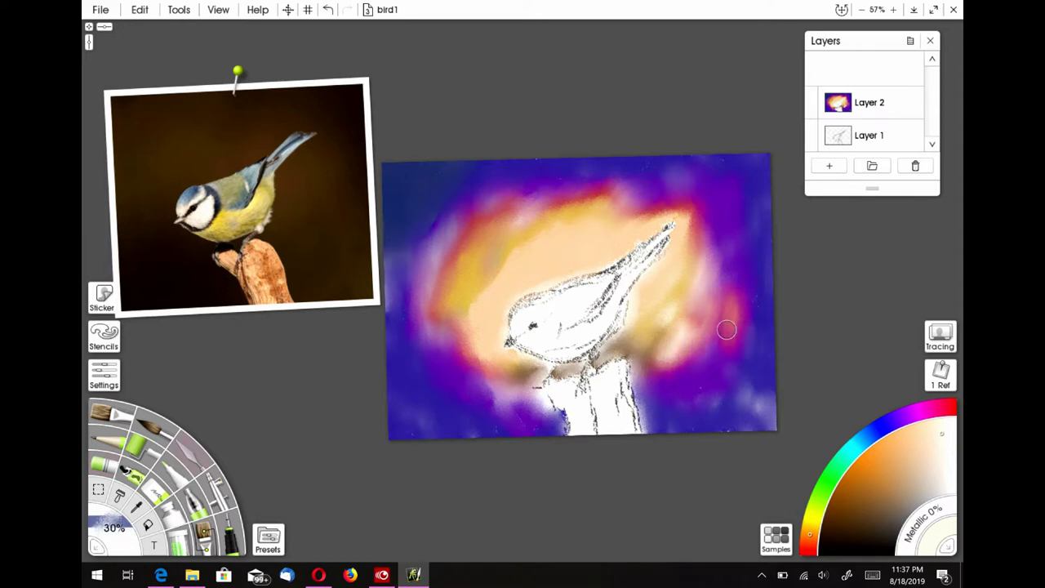
{"action": "left_click", "coordinate": [106, 464]}
{"action": "mouse_move", "coordinate": [691, 204]}
{"action": "left_mouse_down"}
{"action": "mouse_move", "coordinate": [703, 226]}
{"action": "mouse_move", "coordinate": [582, 188]}
{"action": "mouse_move", "coordinate": [448, 245]}
{"action": "mouse_move", "coordinate": [436, 355]}
{"action": "mouse_move", "coordinate": [492, 399]}
{"action": "left_mouse_up"}
Step: Choose a light violet and paint a pastel band around the outside of the ring on both sides of the branch
{"action": "left_click", "coordinate": [906, 416]}
{"action": "left_click", "coordinate": [917, 444]}
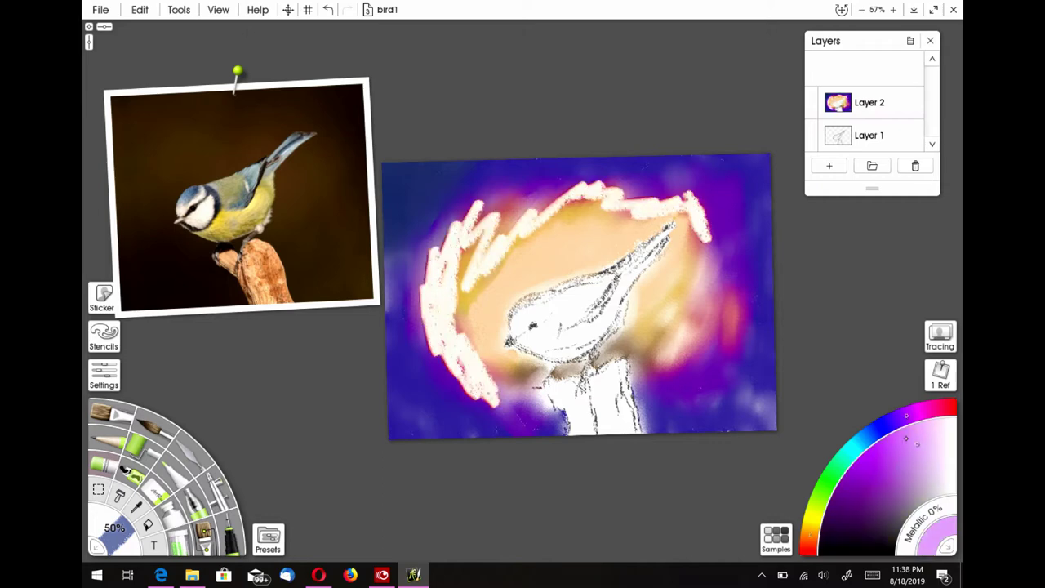
{"action": "mouse_move", "coordinate": [450, 202]}
{"action": "left_mouse_down"}
{"action": "mouse_move", "coordinate": [413, 311]}
{"action": "mouse_move", "coordinate": [483, 362]}
{"action": "left_mouse_up"}
{"action": "mouse_move", "coordinate": [494, 219]}
{"action": "left_mouse_down"}
{"action": "mouse_move", "coordinate": [625, 177]}
{"action": "mouse_move", "coordinate": [723, 289]}
{"action": "mouse_move", "coordinate": [731, 359]}
{"action": "mouse_move", "coordinate": [661, 377]}
{"action": "left_mouse_up"}
{"action": "mouse_move", "coordinate": [488, 398]}
{"action": "left_mouse_down"}
{"action": "mouse_move", "coordinate": [537, 398]}
{"action": "mouse_move", "coordinate": [532, 385]}
{"action": "left_mouse_up"}
Step: Choose a dark olive brown and paint pastel strokes on both sides of the branch top and in the blue right of it
{"action": "left_click", "coordinate": [811, 530]}
{"action": "left_click", "coordinate": [881, 508]}
{"action": "left_click_drag", "start_coordinate": [612, 349], "coordinate": [677, 379]}
{"action": "left_click_drag", "start_coordinate": [660, 420], "coordinate": [703, 390]}
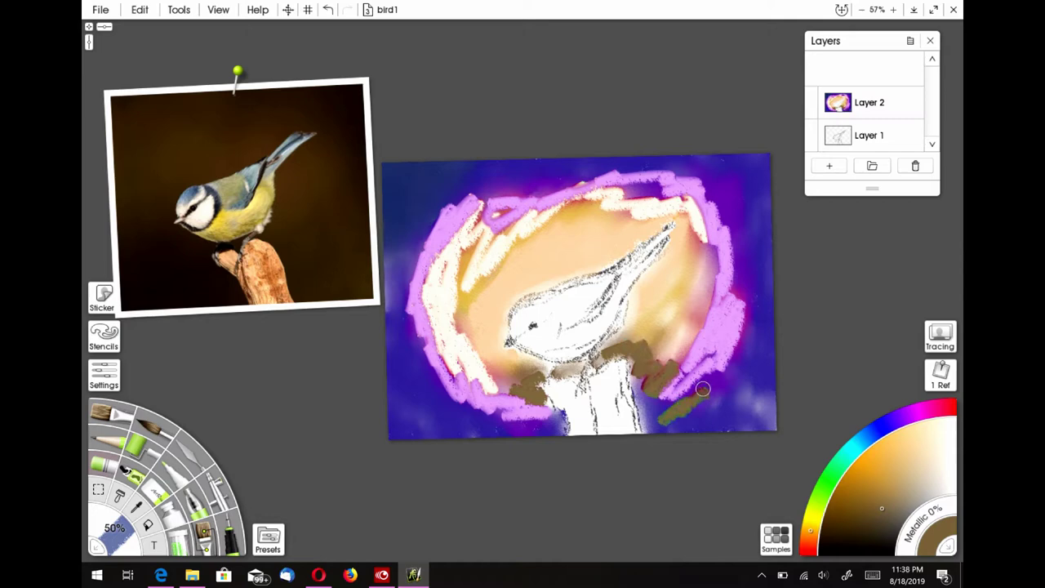
Step: Blend the light violet and cream strokes around the tail tip and the ring's upper right with the palette knife
{"action": "left_click", "coordinate": [189, 447]}
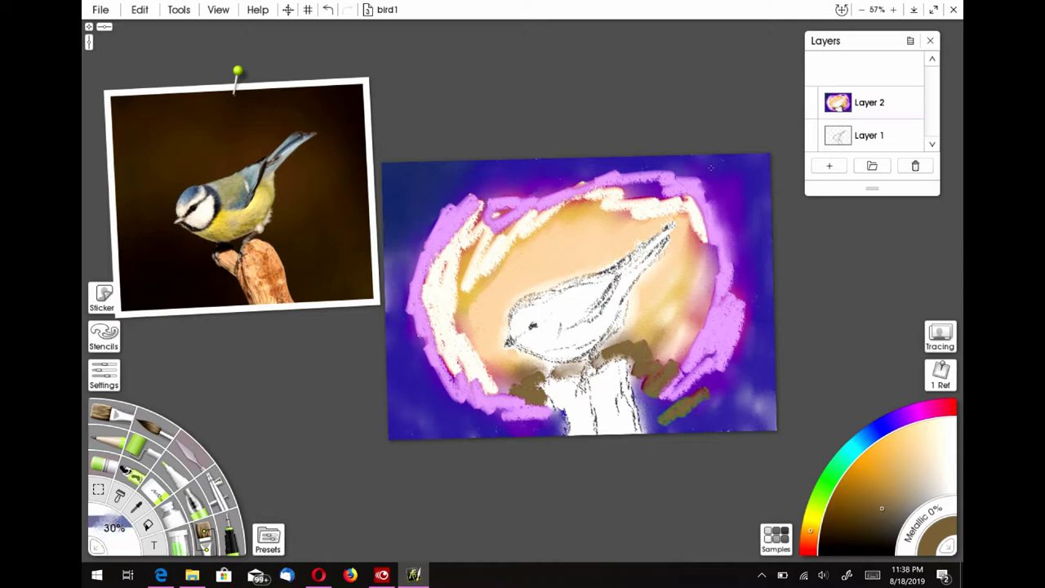
{"action": "mouse_move", "coordinate": [697, 194]}
{"action": "left_mouse_down"}
{"action": "mouse_move", "coordinate": [715, 247]}
{"action": "mouse_move", "coordinate": [687, 235]}
{"action": "mouse_move", "coordinate": [677, 215]}
{"action": "left_mouse_up"}
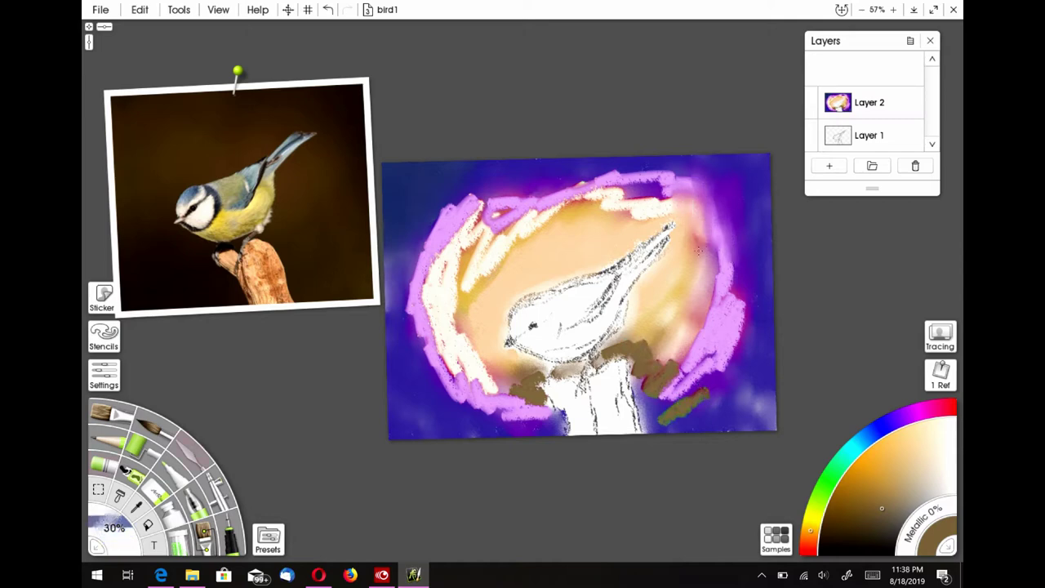
{"action": "mouse_move", "coordinate": [700, 268]}
{"action": "left_mouse_down"}
{"action": "mouse_move", "coordinate": [709, 189]}
{"action": "mouse_move", "coordinate": [729, 199]}
{"action": "left_mouse_up"}
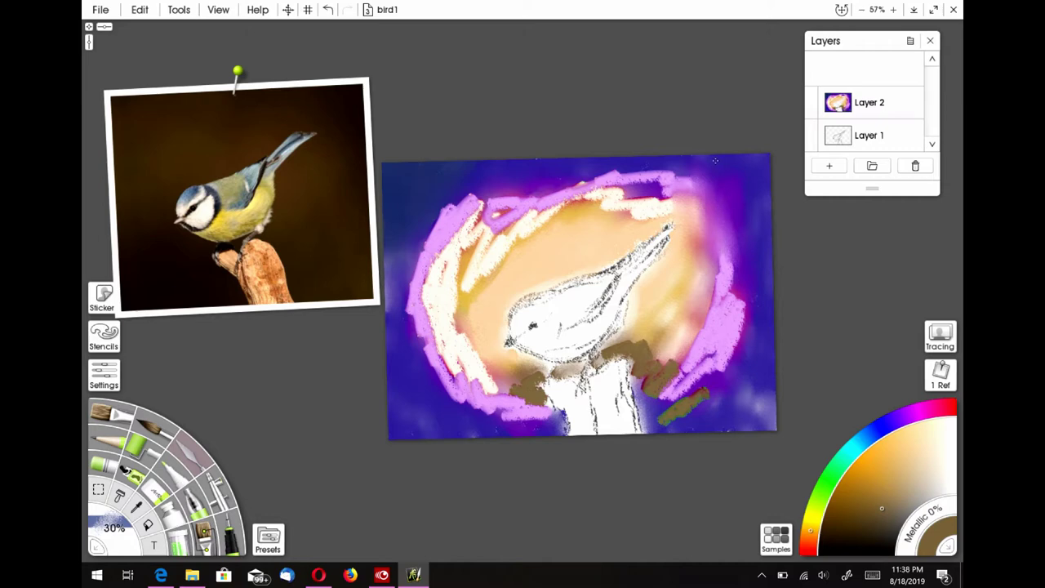
{"action": "left_click_drag", "start_coordinate": [724, 240], "coordinate": [726, 273]}
{"action": "left_click_drag", "start_coordinate": [687, 181], "coordinate": [672, 173]}
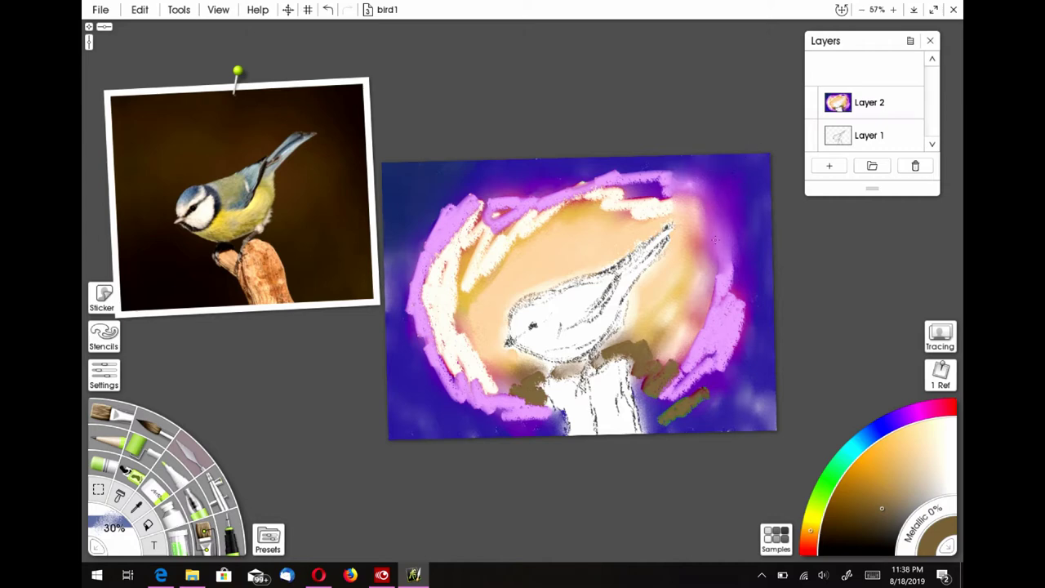
{"action": "left_click_drag", "start_coordinate": [686, 213], "coordinate": [689, 186]}
Step: Blend the violet band down the ring's right side and the brown strokes right of the branch
{"action": "mouse_move", "coordinate": [715, 232]}
{"action": "left_mouse_down"}
{"action": "mouse_move", "coordinate": [741, 330]}
{"action": "mouse_move", "coordinate": [661, 393]}
{"action": "left_mouse_up"}
{"action": "left_click_drag", "start_coordinate": [718, 263], "coordinate": [741, 334]}
{"action": "mouse_move", "coordinate": [737, 299]}
{"action": "left_mouse_down"}
{"action": "mouse_move", "coordinate": [726, 370]}
{"action": "mouse_move", "coordinate": [700, 348]}
{"action": "mouse_move", "coordinate": [716, 399]}
{"action": "left_mouse_up"}
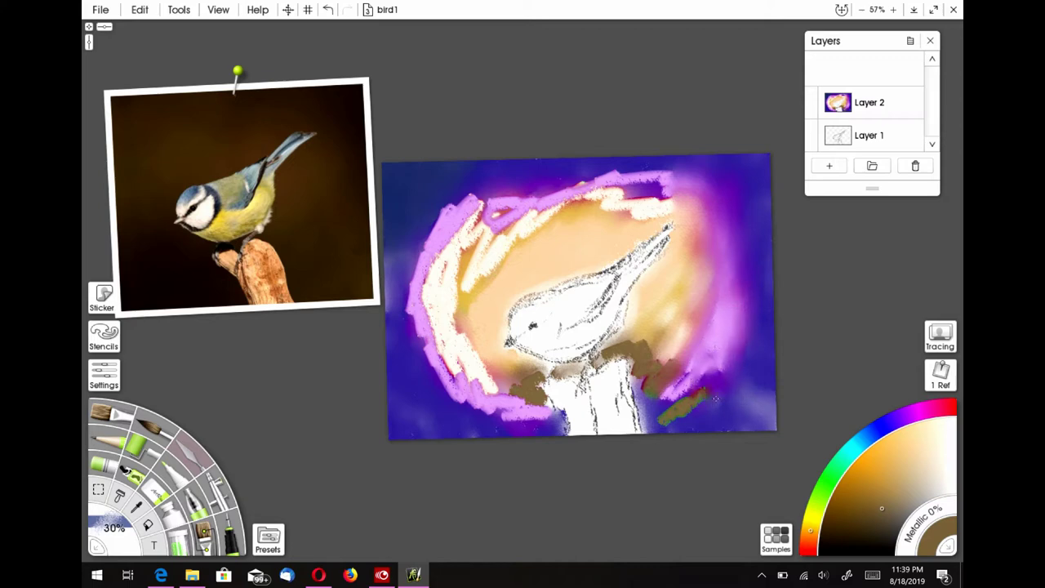
{"action": "mouse_move", "coordinate": [696, 359]}
{"action": "left_mouse_down"}
{"action": "mouse_move", "coordinate": [684, 412]}
{"action": "mouse_move", "coordinate": [663, 424]}
{"action": "left_mouse_up"}
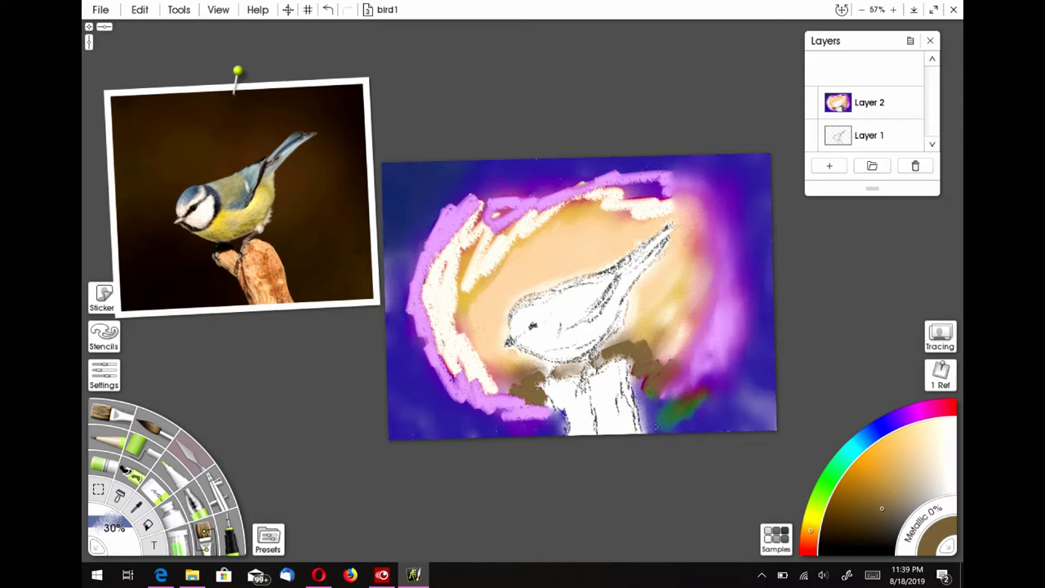
{"action": "left_click_drag", "start_coordinate": [675, 363], "coordinate": [673, 387]}
Step: Choose a light cream, dab pastel over the greenish patch right of the branch and blend it
{"action": "left_click", "coordinate": [932, 438]}
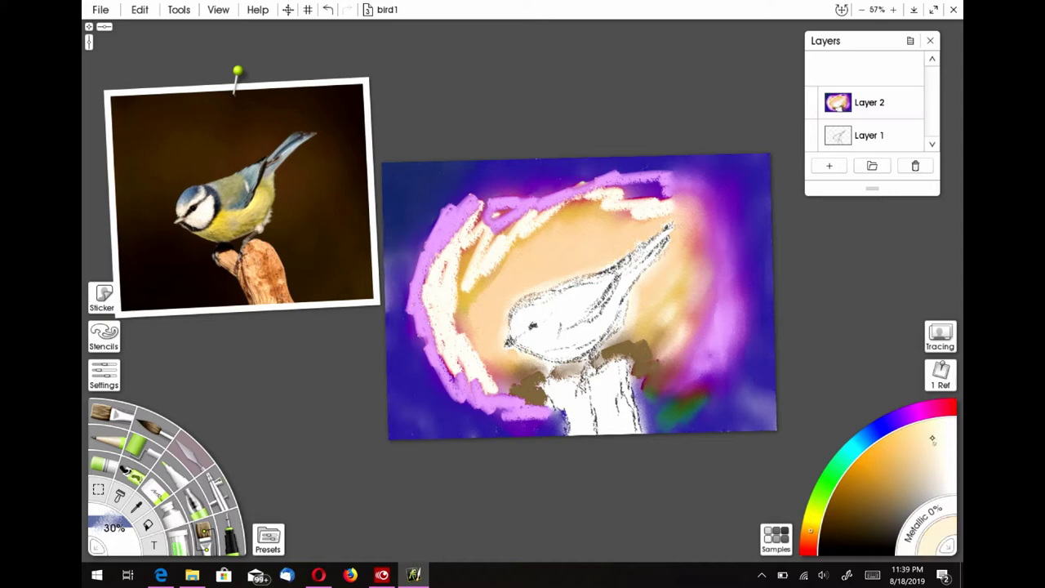
{"action": "left_click", "coordinate": [114, 465]}
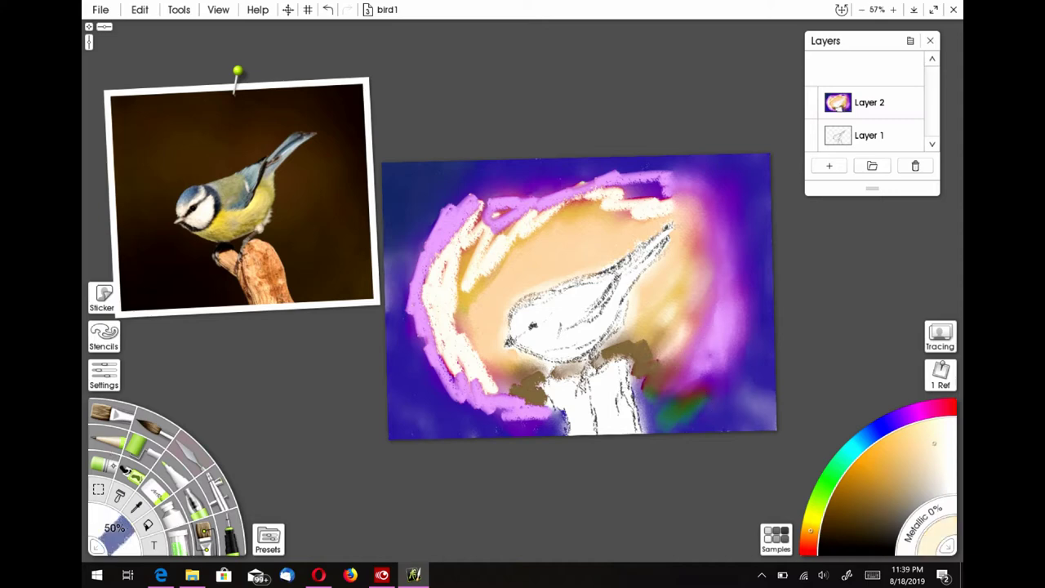
{"action": "left_click_drag", "start_coordinate": [677, 403], "coordinate": [704, 420]}
{"action": "left_click", "coordinate": [195, 454]}
Step: On a new layer, paint and blend light peach over the green patch right of the branch, and merge the layer down
{"action": "left_click", "coordinate": [829, 165]}
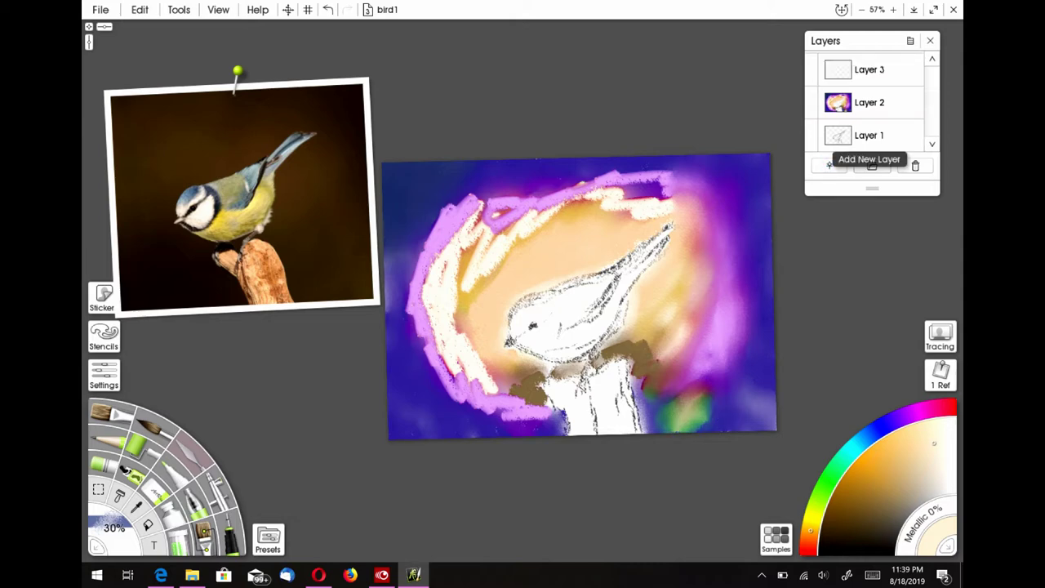
{"action": "left_click", "coordinate": [916, 452]}
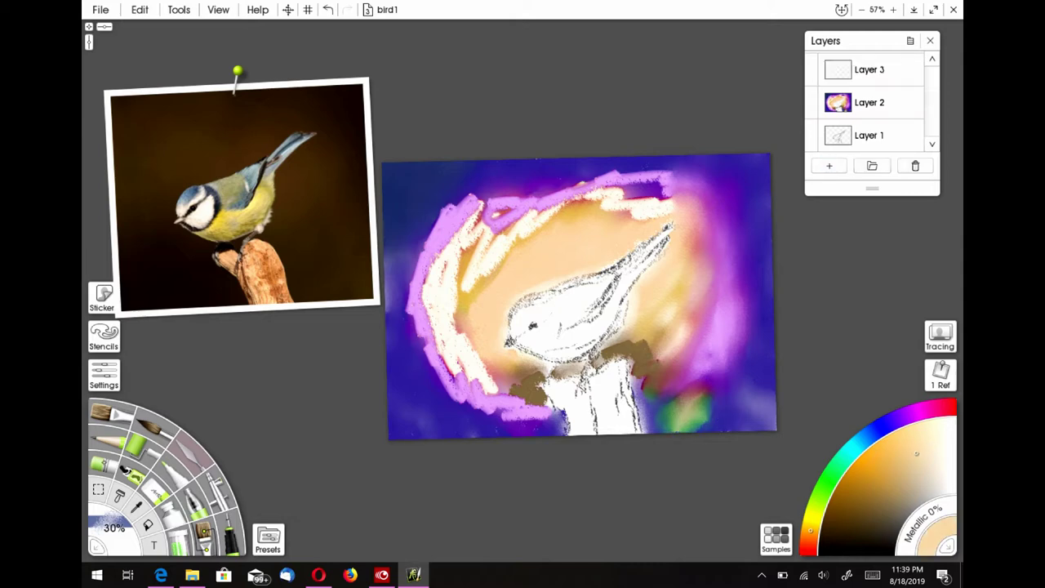
{"action": "left_click", "coordinate": [134, 446]}
{"action": "mouse_move", "coordinate": [698, 395]}
{"action": "left_mouse_down"}
{"action": "mouse_move", "coordinate": [683, 410]}
{"action": "mouse_move", "coordinate": [668, 398]}
{"action": "mouse_move", "coordinate": [666, 416]}
{"action": "mouse_move", "coordinate": [668, 397]}
{"action": "mouse_move", "coordinate": [696, 414]}
{"action": "left_mouse_up"}
{"action": "left_click", "coordinate": [187, 449]}
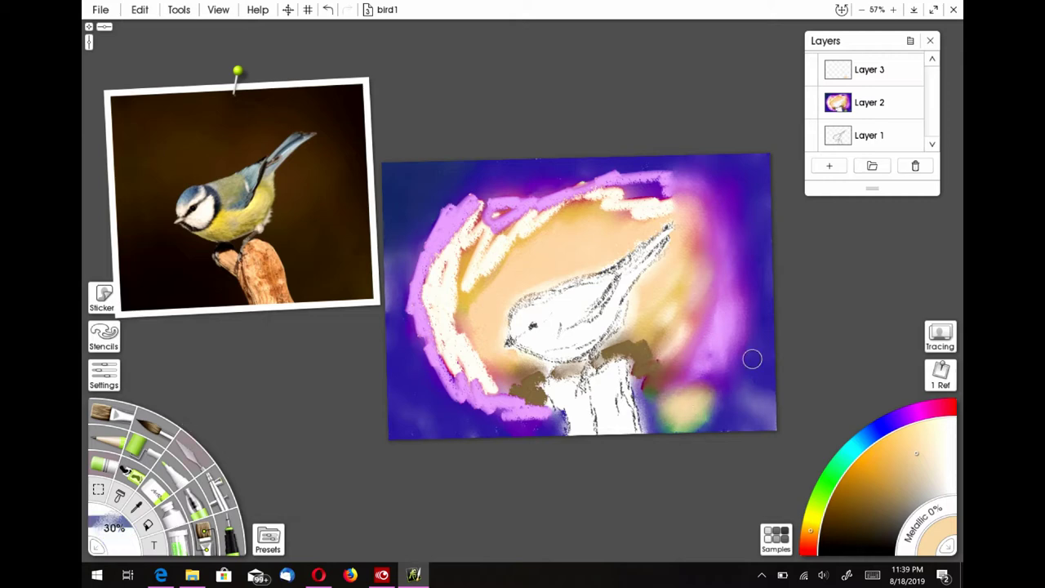
{"action": "right_click", "coordinate": [832, 72]}
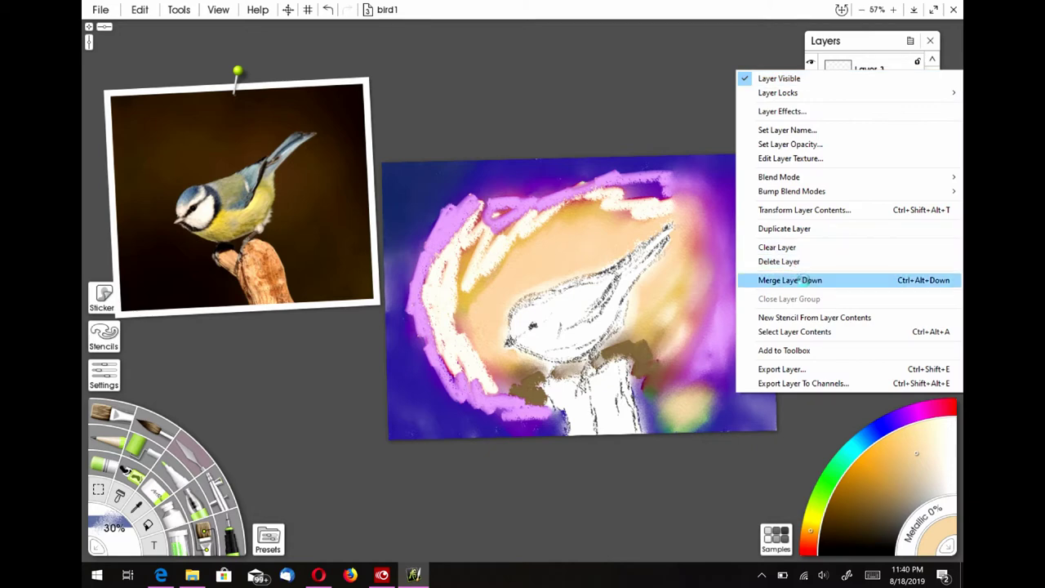
{"action": "left_click", "coordinate": [801, 280]}
Step: Add a new layer and blend the brown strokes between the bird's belly and the branch's right side
{"action": "left_click", "coordinate": [828, 165]}
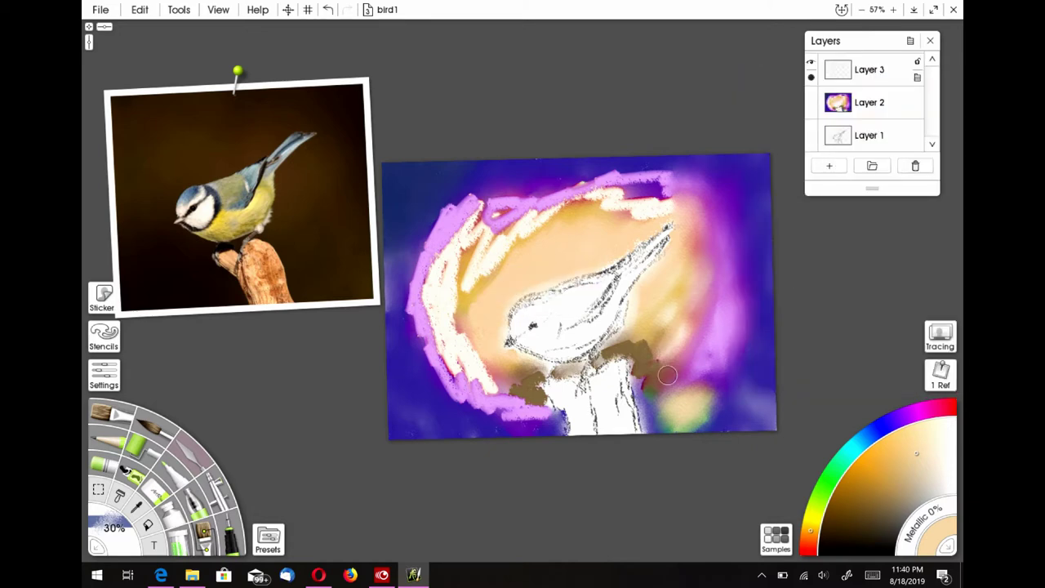
{"action": "mouse_move", "coordinate": [660, 359]}
{"action": "left_mouse_down"}
{"action": "mouse_move", "coordinate": [628, 343]}
{"action": "mouse_move", "coordinate": [639, 325]}
{"action": "left_mouse_up"}
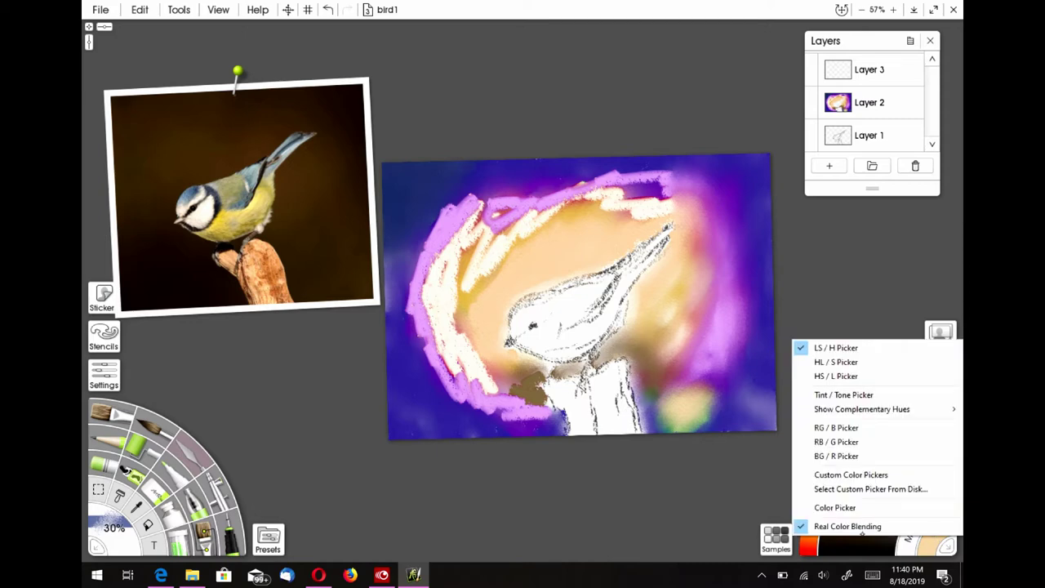
{"action": "left_click", "coordinate": [730, 465]}
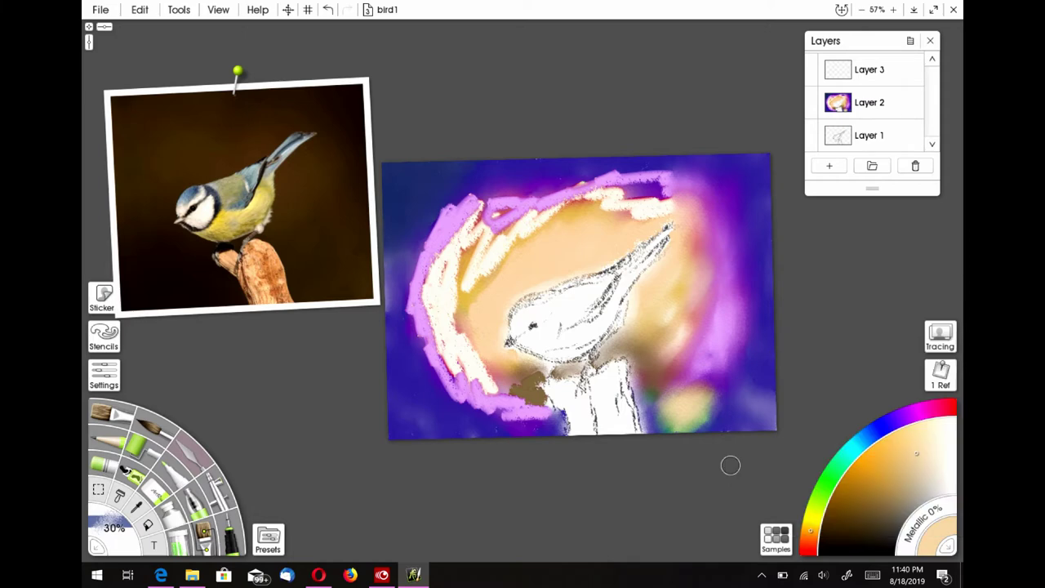
Step: Choose a deep blue-violet, cover the peach and green patch right of the branch with pastel and blend it
{"action": "left_click", "coordinate": [890, 421]}
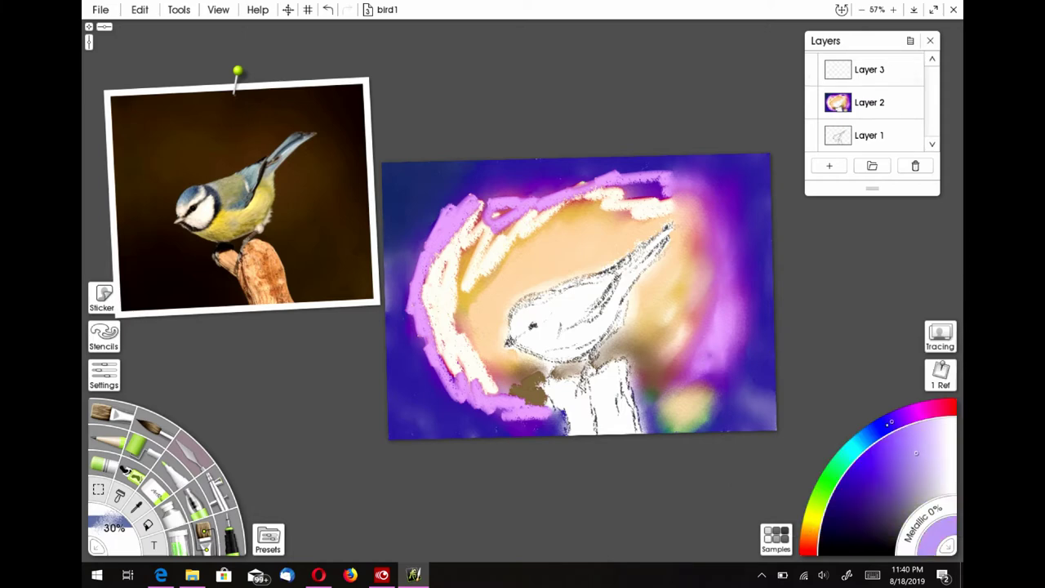
{"action": "left_click_drag", "start_coordinate": [880, 460], "coordinate": [861, 493]}
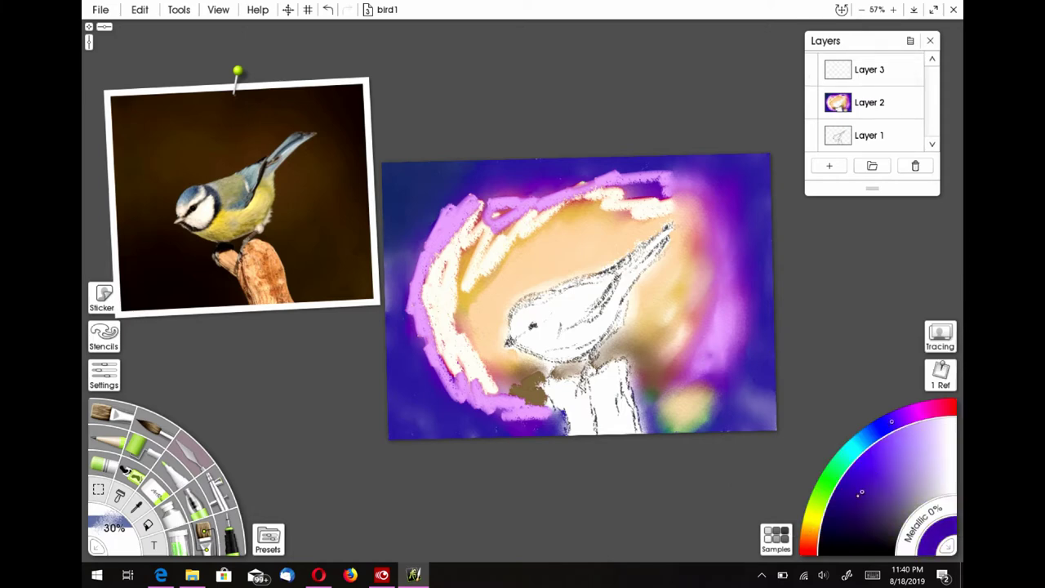
{"action": "left_click", "coordinate": [106, 463]}
{"action": "mouse_move", "coordinate": [718, 385]}
{"action": "left_mouse_down"}
{"action": "mouse_move", "coordinate": [694, 408]}
{"action": "mouse_move", "coordinate": [670, 399]}
{"action": "mouse_move", "coordinate": [722, 395]}
{"action": "mouse_move", "coordinate": [731, 374]}
{"action": "mouse_move", "coordinate": [706, 396]}
{"action": "mouse_move", "coordinate": [710, 417]}
{"action": "mouse_move", "coordinate": [660, 426]}
{"action": "mouse_move", "coordinate": [642, 394]}
{"action": "mouse_move", "coordinate": [702, 366]}
{"action": "mouse_move", "coordinate": [663, 418]}
{"action": "mouse_move", "coordinate": [684, 423]}
{"action": "mouse_move", "coordinate": [713, 389]}
{"action": "mouse_move", "coordinate": [677, 356]}
{"action": "left_mouse_up"}
{"action": "left_click", "coordinate": [198, 452]}
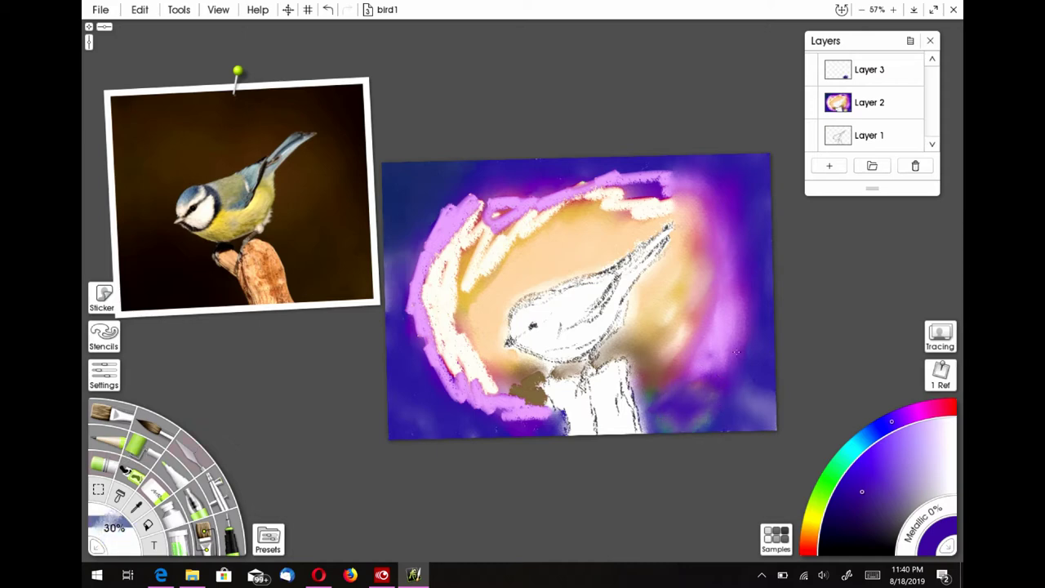
Step: Choose a medium violet and paint a pastel band over the light violet ring around the bird
{"action": "left_click", "coordinate": [895, 456]}
{"action": "left_click", "coordinate": [135, 445]}
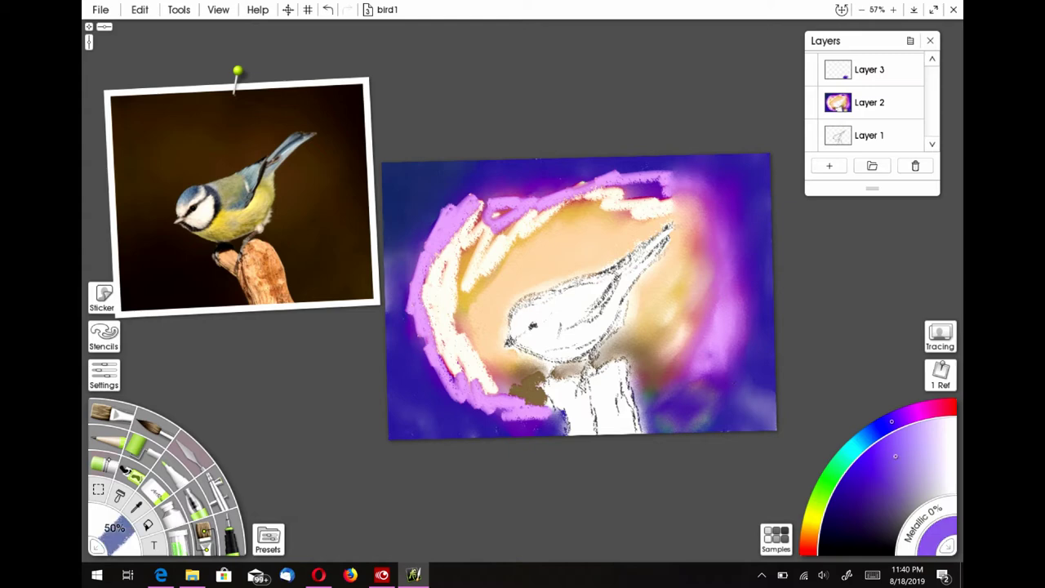
{"action": "mouse_move", "coordinate": [732, 299]}
{"action": "left_mouse_down"}
{"action": "mouse_move", "coordinate": [683, 387]}
{"action": "mouse_move", "coordinate": [716, 232]}
{"action": "mouse_move", "coordinate": [563, 186]}
{"action": "mouse_move", "coordinate": [421, 245]}
{"action": "mouse_move", "coordinate": [481, 404]}
{"action": "mouse_move", "coordinate": [514, 412]}
{"action": "left_mouse_up"}
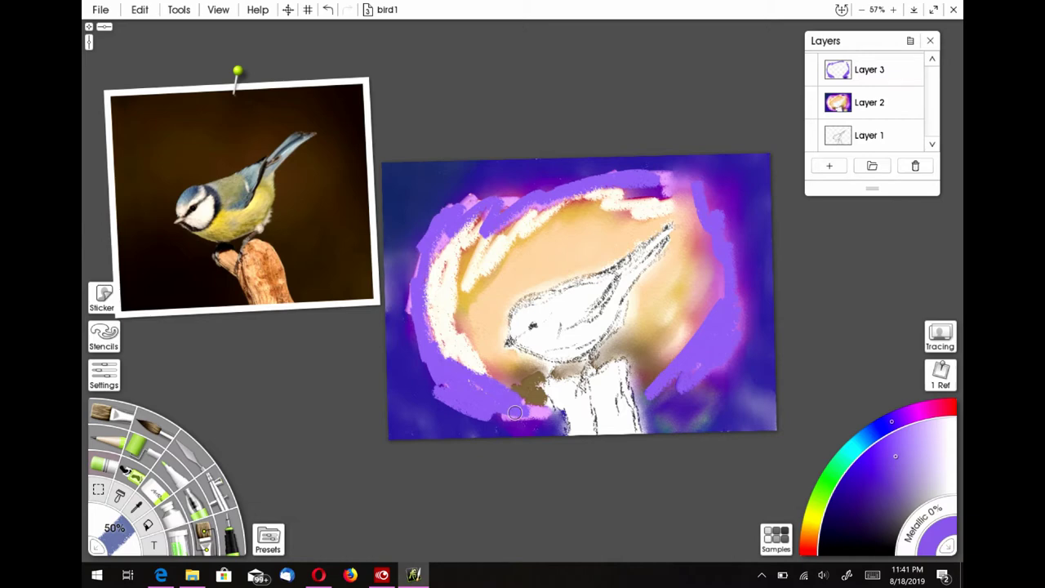
Step: Blend the medium violet band on the ring's right side and down its left side to the branch
{"action": "key", "text": "bracketleft"}
{"action": "key", "text": "bracketleft"}
{"action": "mouse_move", "coordinate": [725, 304]}
{"action": "left_mouse_down"}
{"action": "mouse_move", "coordinate": [649, 397]}
{"action": "mouse_move", "coordinate": [659, 386]}
{"action": "left_mouse_up"}
{"action": "left_click_drag", "start_coordinate": [693, 330], "coordinate": [673, 370]}
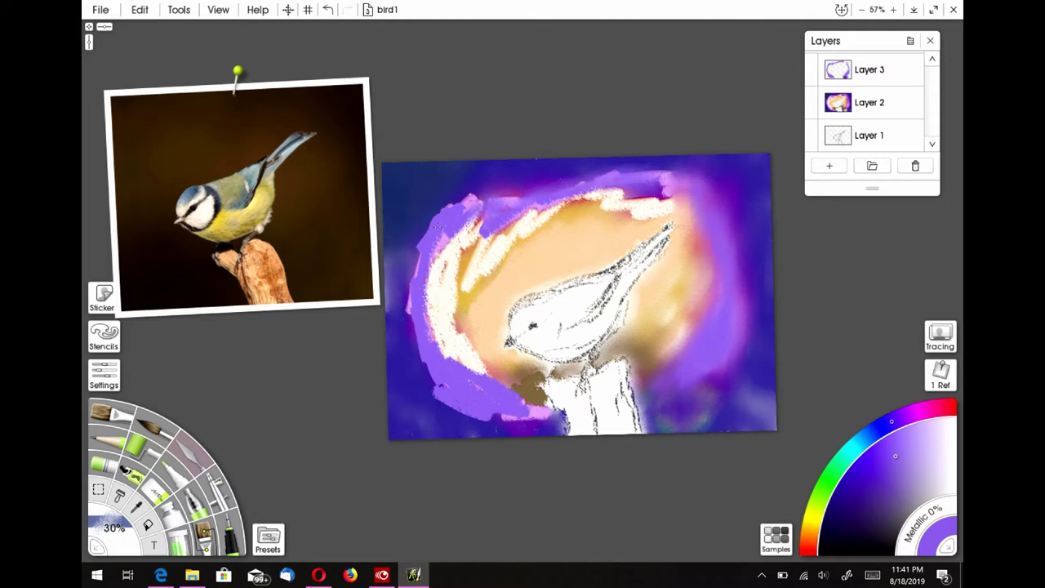
{"action": "mouse_move", "coordinate": [429, 225]}
{"action": "left_mouse_down"}
{"action": "mouse_move", "coordinate": [405, 247]}
{"action": "mouse_move", "coordinate": [461, 187]}
{"action": "mouse_move", "coordinate": [413, 299]}
{"action": "mouse_move", "coordinate": [423, 362]}
{"action": "mouse_move", "coordinate": [481, 386]}
{"action": "mouse_move", "coordinate": [401, 342]}
{"action": "mouse_move", "coordinate": [425, 381]}
{"action": "mouse_move", "coordinate": [444, 381]}
{"action": "mouse_move", "coordinate": [454, 413]}
{"action": "mouse_move", "coordinate": [495, 407]}
{"action": "mouse_move", "coordinate": [524, 412]}
{"action": "left_mouse_up"}
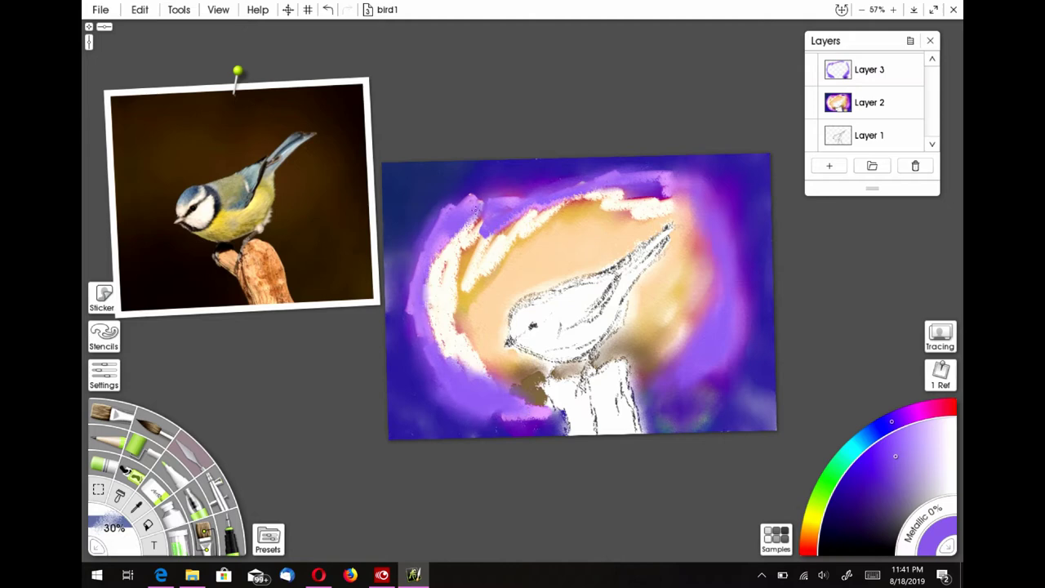
Step: Blend the violet band's outer edge, the cream strokes inside it and the brown left of the branch, and switch back to Pastel
{"action": "mouse_move", "coordinate": [475, 196]}
{"action": "left_mouse_down"}
{"action": "mouse_move", "coordinate": [430, 224]}
{"action": "mouse_move", "coordinate": [473, 204]}
{"action": "mouse_move", "coordinate": [406, 314]}
{"action": "mouse_move", "coordinate": [425, 344]}
{"action": "mouse_move", "coordinate": [423, 331]}
{"action": "mouse_move", "coordinate": [426, 359]}
{"action": "left_mouse_up"}
{"action": "mouse_move", "coordinate": [496, 192]}
{"action": "left_mouse_down"}
{"action": "mouse_move", "coordinate": [482, 242]}
{"action": "mouse_move", "coordinate": [482, 224]}
{"action": "mouse_move", "coordinate": [508, 217]}
{"action": "mouse_move", "coordinate": [491, 214]}
{"action": "mouse_move", "coordinate": [643, 174]}
{"action": "mouse_move", "coordinate": [649, 206]}
{"action": "mouse_move", "coordinate": [652, 180]}
{"action": "mouse_move", "coordinate": [694, 187]}
{"action": "mouse_move", "coordinate": [592, 176]}
{"action": "left_mouse_up"}
{"action": "mouse_move", "coordinate": [644, 216]}
{"action": "left_mouse_down"}
{"action": "mouse_move", "coordinate": [672, 204]}
{"action": "mouse_move", "coordinate": [593, 194]}
{"action": "mouse_move", "coordinate": [551, 209]}
{"action": "mouse_move", "coordinate": [470, 284]}
{"action": "mouse_move", "coordinate": [476, 268]}
{"action": "mouse_move", "coordinate": [458, 240]}
{"action": "mouse_move", "coordinate": [424, 310]}
{"action": "mouse_move", "coordinate": [445, 239]}
{"action": "mouse_move", "coordinate": [457, 308]}
{"action": "mouse_move", "coordinate": [472, 322]}
{"action": "mouse_move", "coordinate": [445, 362]}
{"action": "mouse_move", "coordinate": [434, 321]}
{"action": "mouse_move", "coordinate": [458, 384]}
{"action": "mouse_move", "coordinate": [481, 357]}
{"action": "mouse_move", "coordinate": [501, 402]}
{"action": "mouse_move", "coordinate": [482, 384]}
{"action": "mouse_move", "coordinate": [504, 405]}
{"action": "mouse_move", "coordinate": [520, 370]}
{"action": "left_mouse_up"}
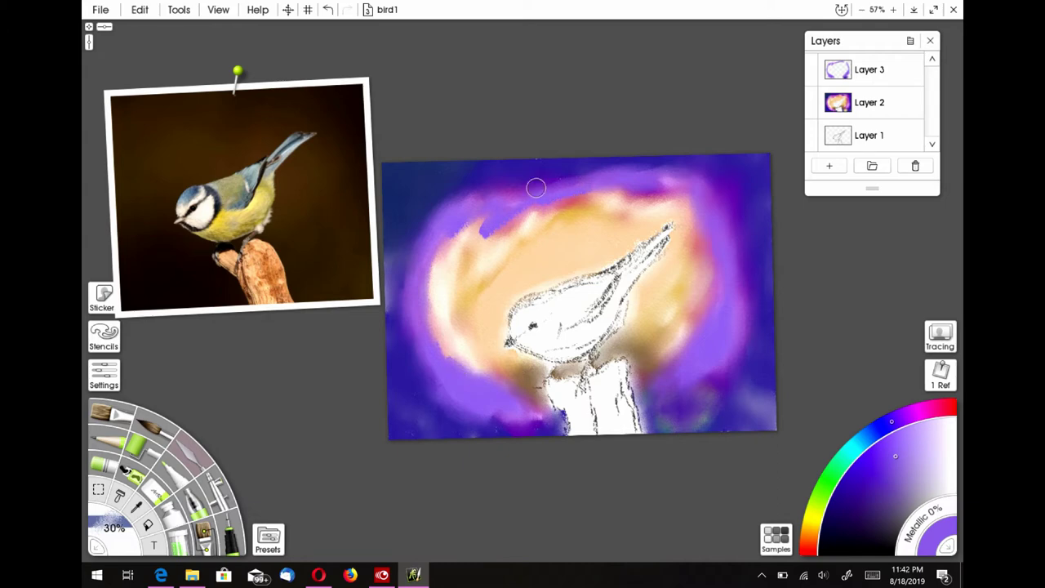
{"action": "left_click", "coordinate": [102, 464]}
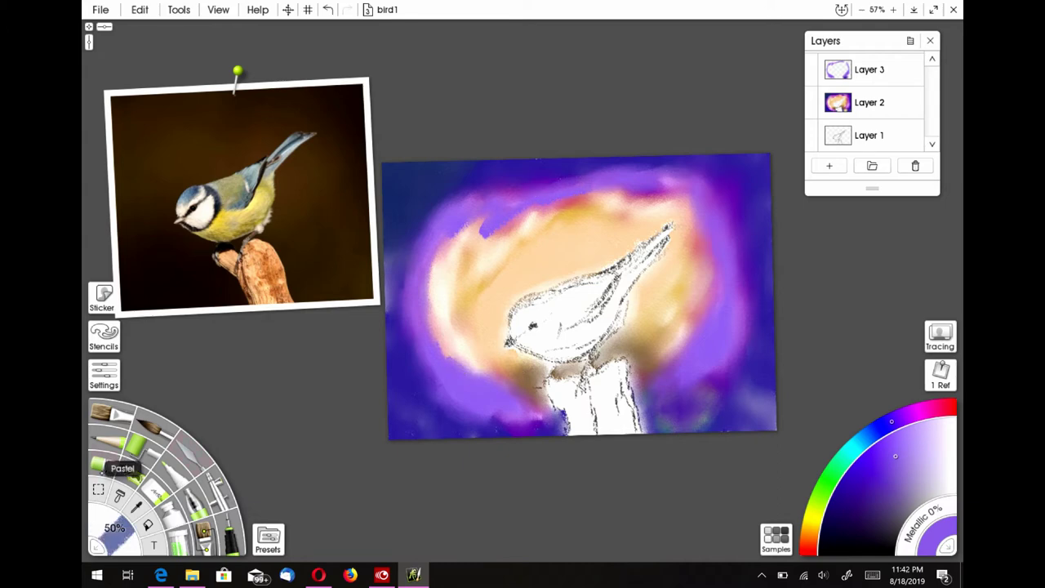
Step: Choose a light peach, cover the violet ring's upper-right part beyond the bird's tail with pastel and blend it
{"action": "left_click", "coordinate": [809, 533]}
{"action": "left_click", "coordinate": [918, 441]}
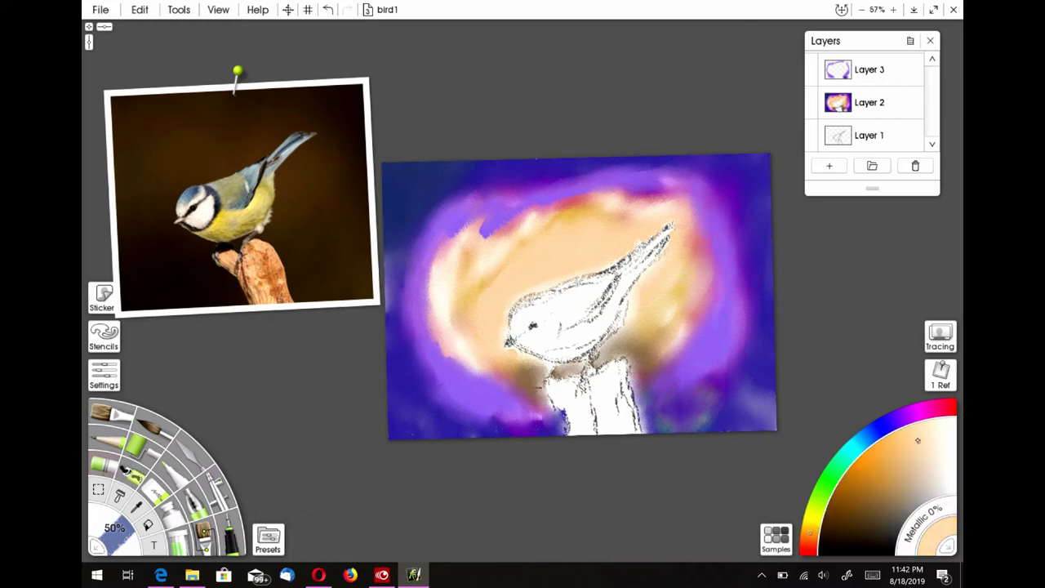
{"action": "mouse_move", "coordinate": [709, 201]}
{"action": "left_mouse_down"}
{"action": "mouse_move", "coordinate": [699, 243]}
{"action": "mouse_move", "coordinate": [686, 183]}
{"action": "mouse_move", "coordinate": [720, 194]}
{"action": "mouse_move", "coordinate": [715, 268]}
{"action": "left_mouse_up"}
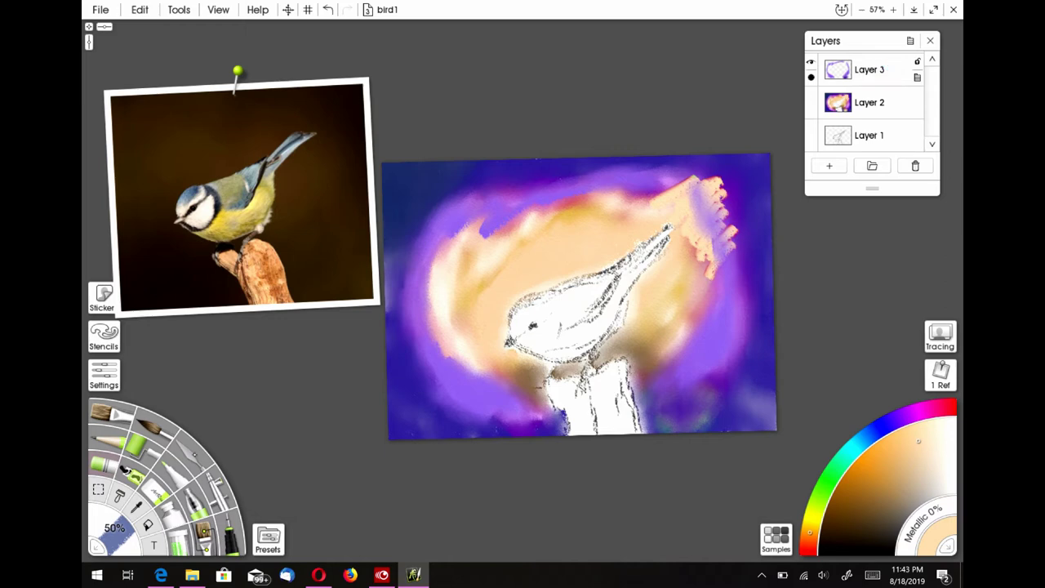
{"action": "left_click", "coordinate": [200, 446]}
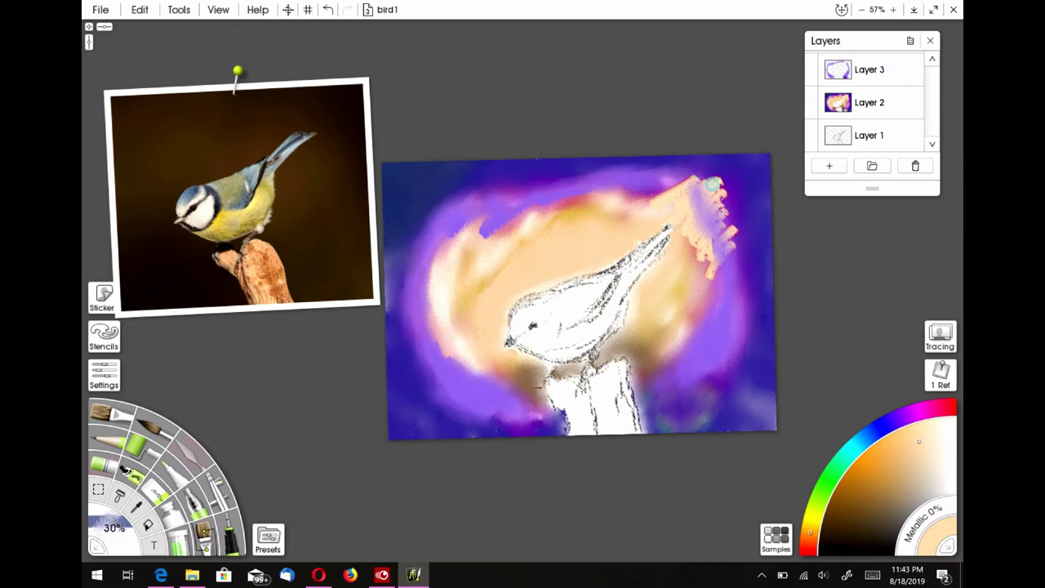
{"action": "mouse_move", "coordinate": [870, 102]}
{"action": "mouse_move", "coordinate": [733, 227]}
{"action": "left_mouse_down"}
{"action": "mouse_move", "coordinate": [708, 276]}
{"action": "mouse_move", "coordinate": [719, 213]}
{"action": "mouse_move", "coordinate": [694, 245]}
{"action": "left_mouse_up"}
{"action": "mouse_move", "coordinate": [655, 199]}
{"action": "left_mouse_down"}
{"action": "mouse_move", "coordinate": [689, 179]}
{"action": "mouse_move", "coordinate": [719, 184]}
{"action": "mouse_move", "coordinate": [727, 229]}
{"action": "mouse_move", "coordinate": [691, 191]}
{"action": "left_mouse_up"}
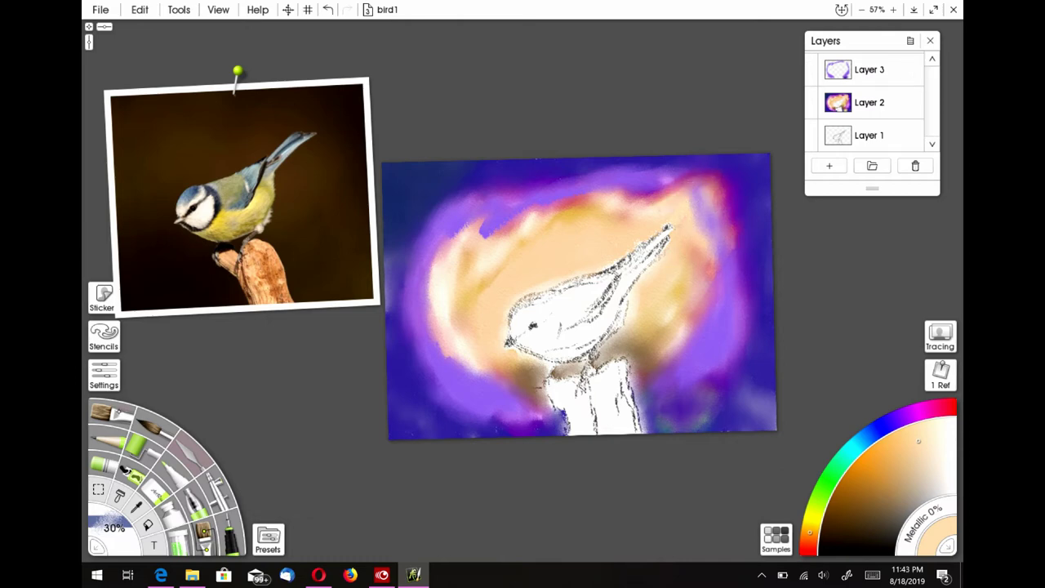
Step: Load the Artistic group's Pastel preset for the Custom Brush and paint a textured blue patch over the background right of the bird
{"action": "left_click", "coordinate": [129, 468]}
{"action": "left_click", "coordinate": [204, 535]}
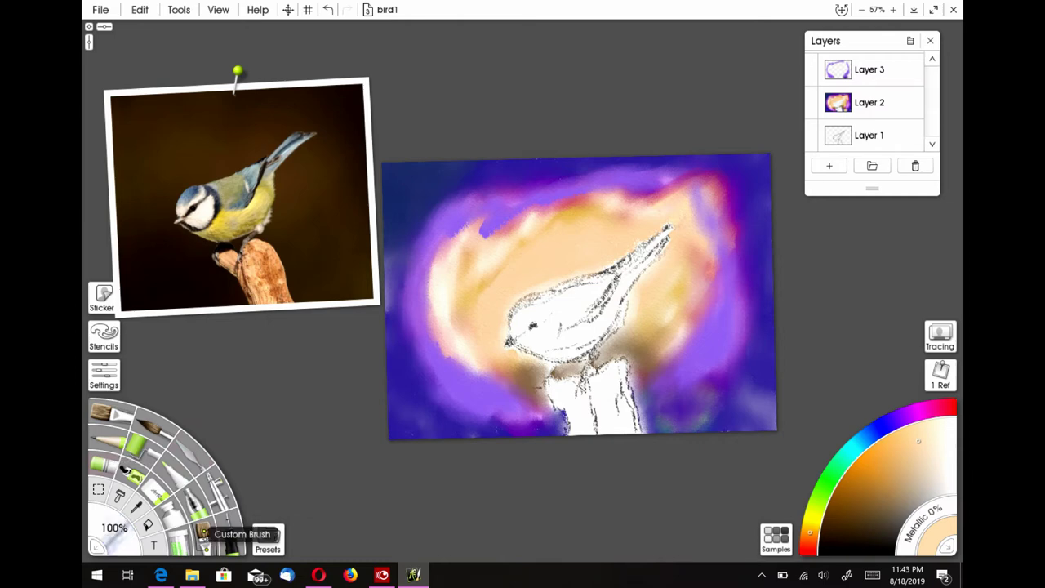
{"action": "left_click", "coordinate": [267, 537]}
{"action": "left_click", "coordinate": [478, 236]}
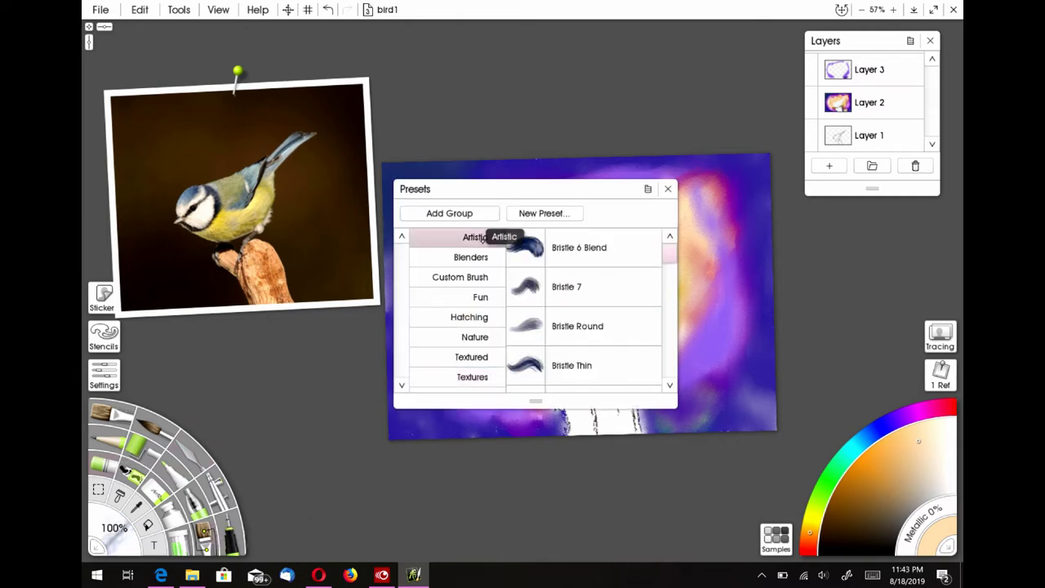
{"action": "scroll", "coordinate": [584, 314], "scroll_direction": "down", "scroll_amount": 5}
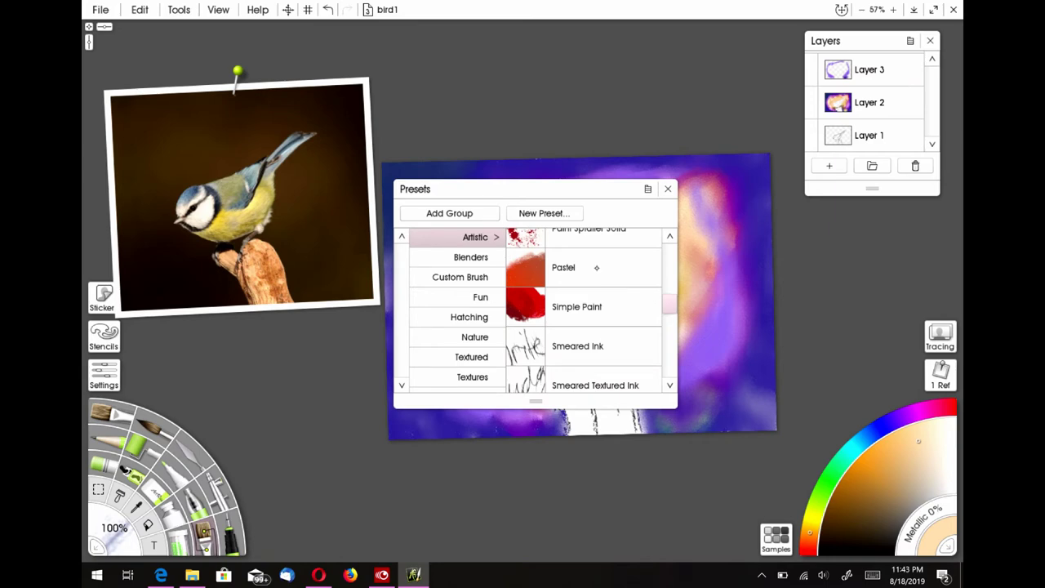
{"action": "left_click", "coordinate": [597, 267]}
{"action": "left_click", "coordinate": [694, 309]}
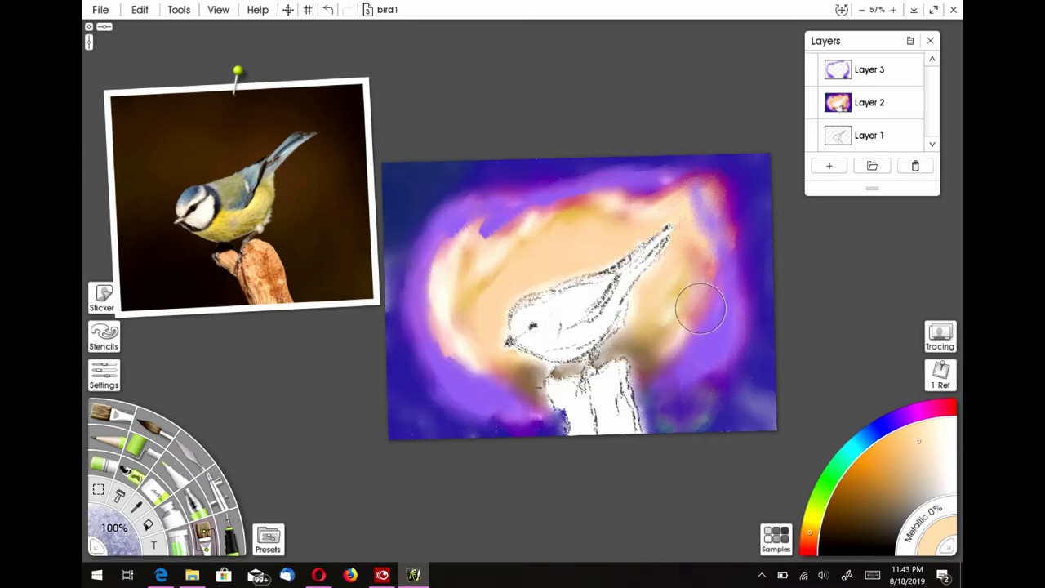
{"action": "mouse_move", "coordinate": [688, 338]}
{"action": "left_mouse_down"}
{"action": "mouse_move", "coordinate": [688, 302]}
{"action": "mouse_move", "coordinate": [718, 319]}
{"action": "mouse_move", "coordinate": [699, 315]}
{"action": "mouse_move", "coordinate": [710, 315]}
{"action": "left_mouse_up"}
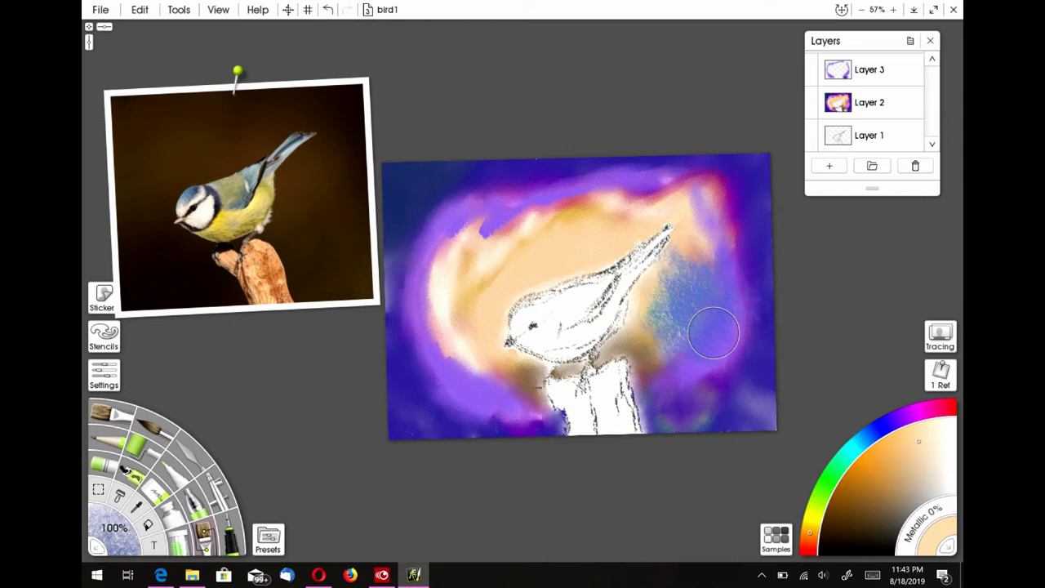